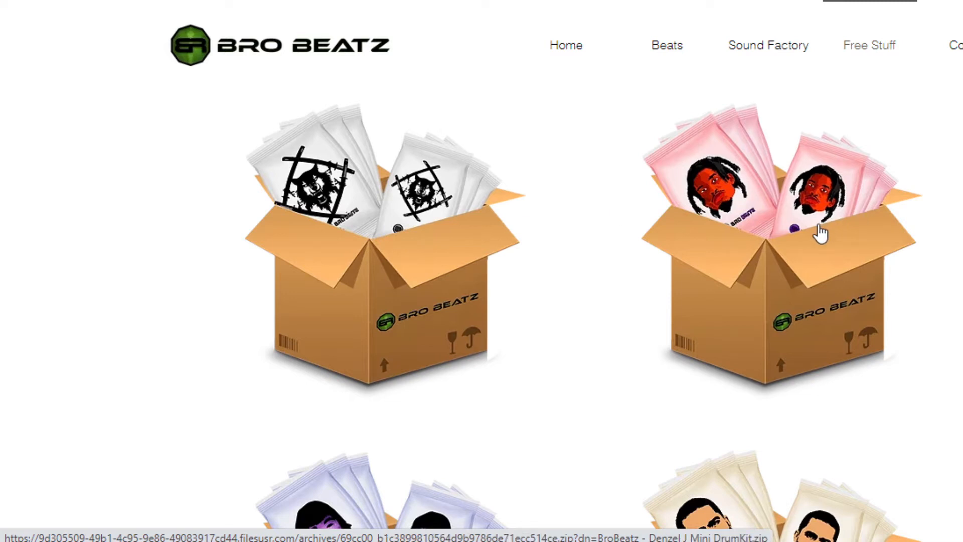
Look through the free sample packs and drum kits on the Bro Beatz Free Stuff page, down to the last row.
scroll(821, 233, "down", 5)
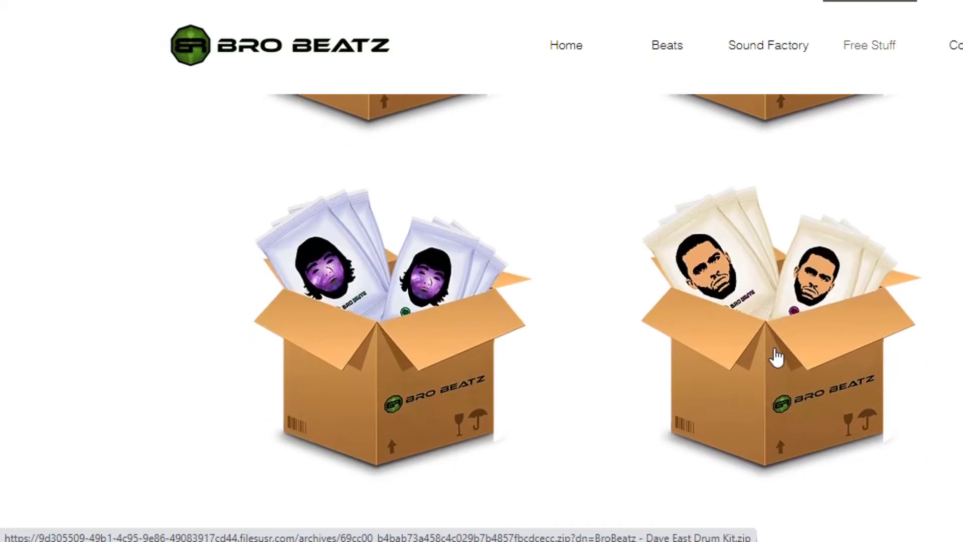
scroll(396, 370, "down", 8)
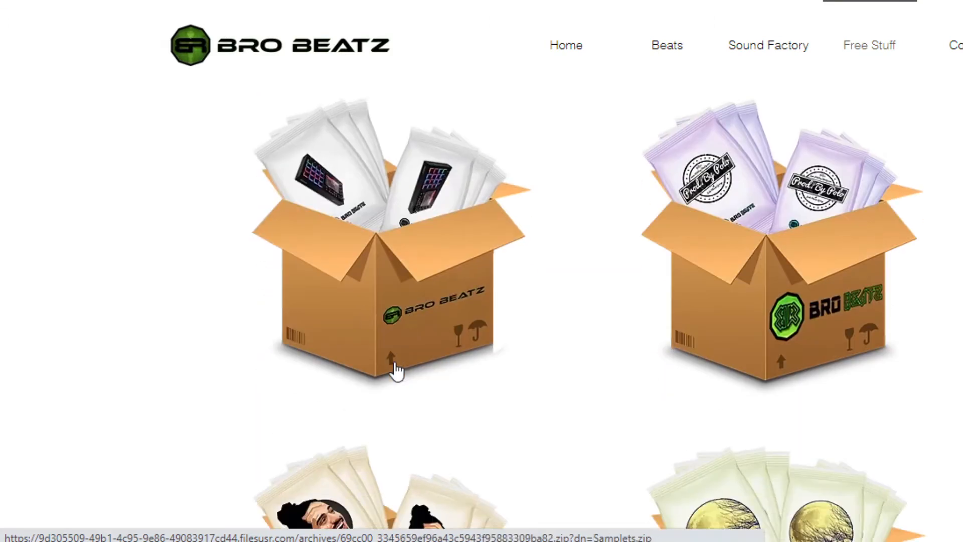
scroll(754, 271, "down", 7)
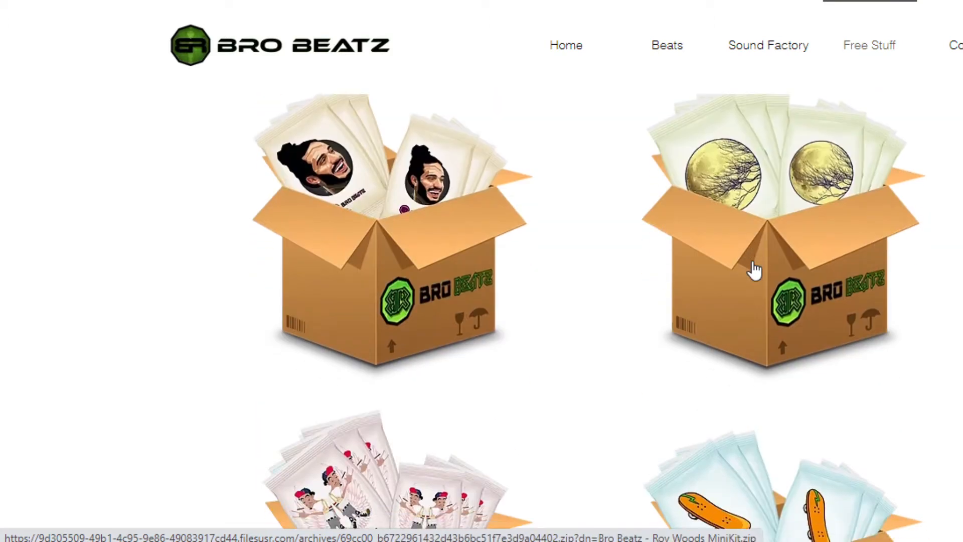
scroll(370, 279, "down", 7)
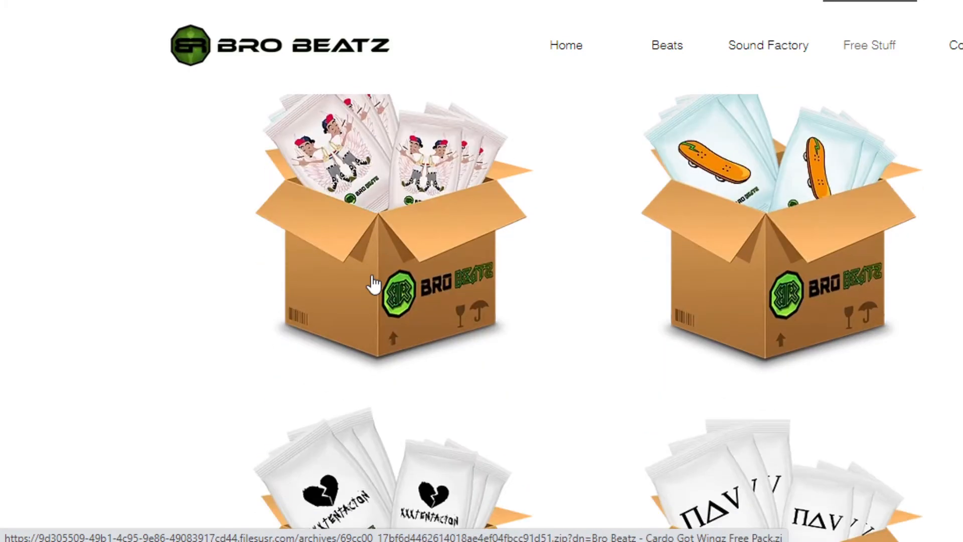
scroll(707, 268, "down", 8)
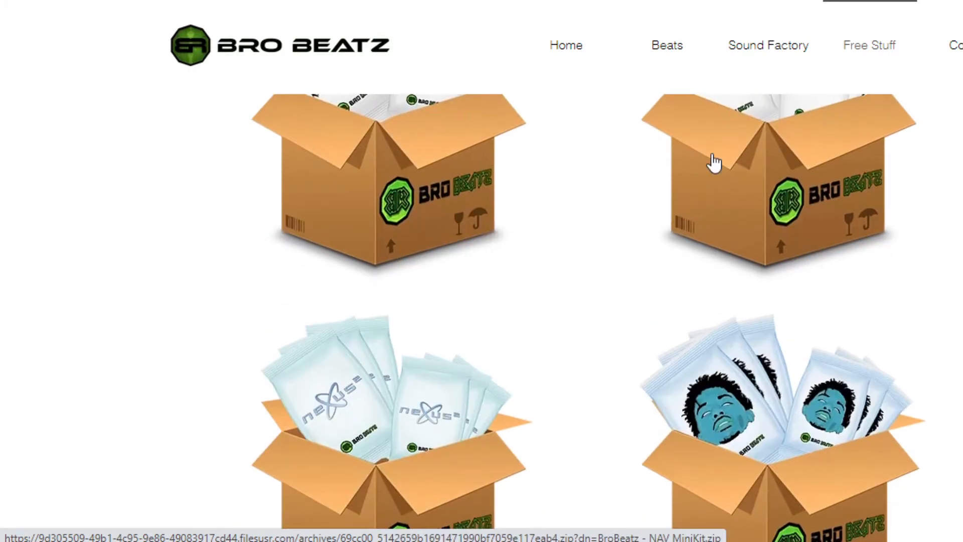
scroll(409, 208, "down", 7)
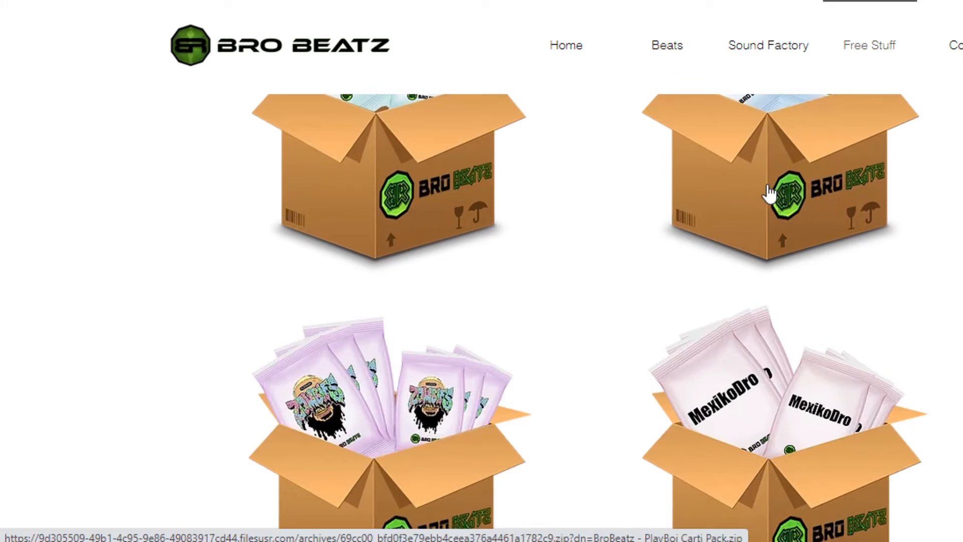
scroll(763, 198, "down", 4)
scroll(427, 266, "down", 5)
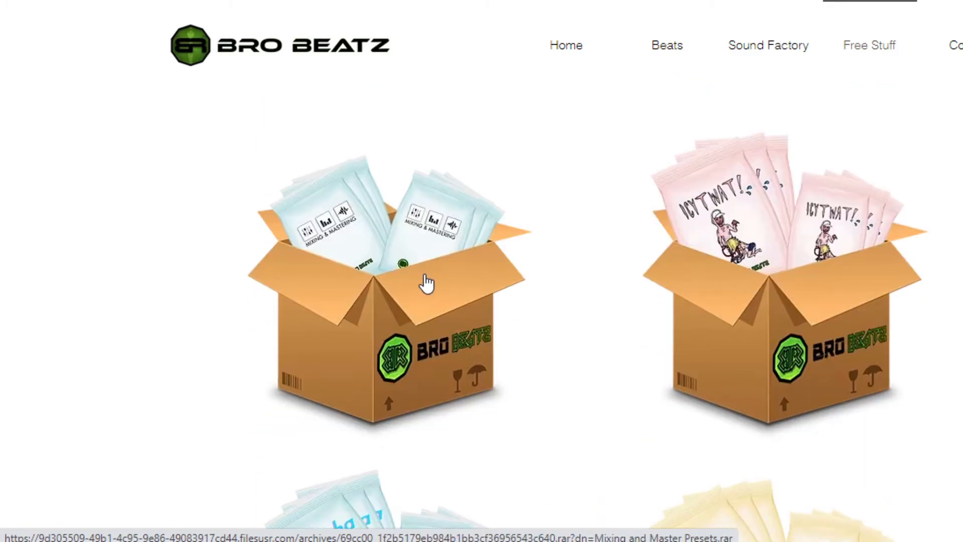
scroll(741, 275, "down", 5)
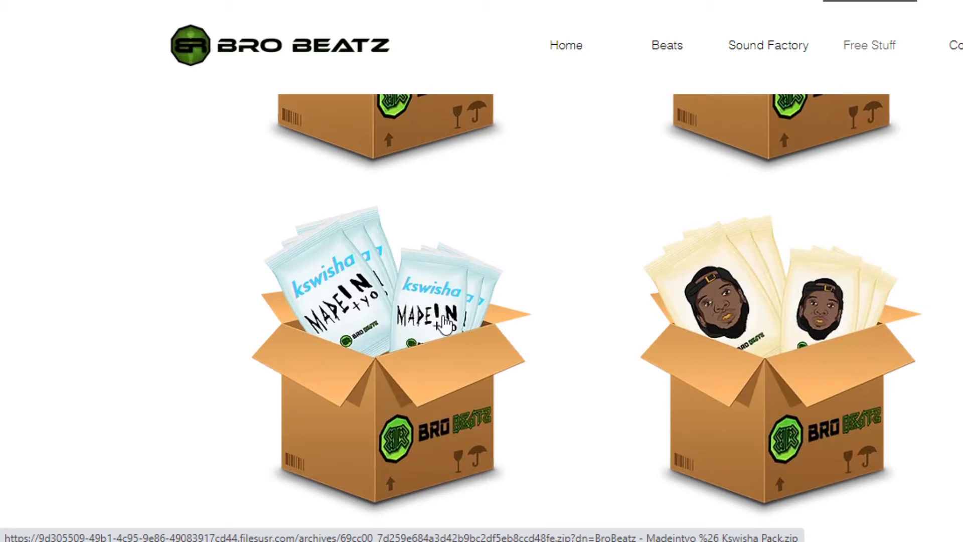
scroll(445, 325, "down", 3)
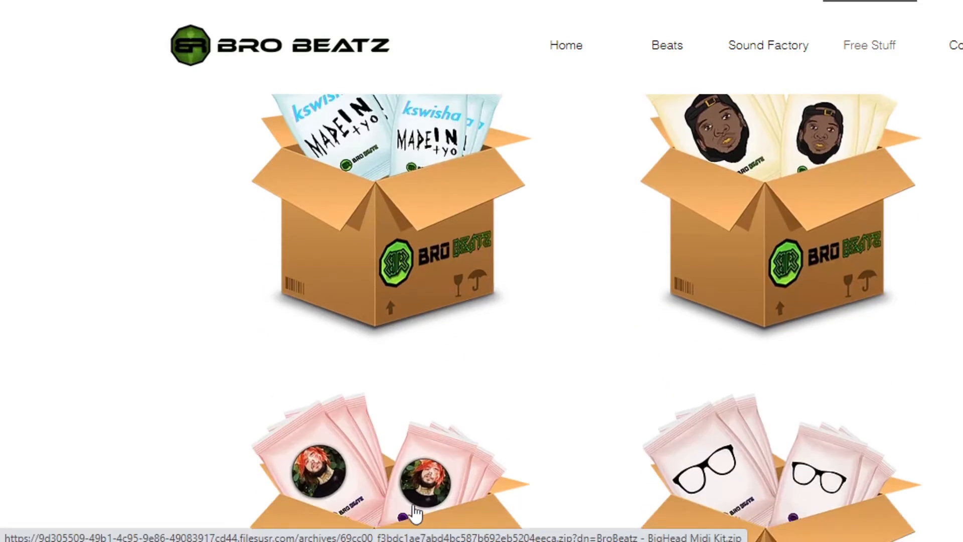
scroll(544, 404, "down", 5)
scroll(747, 351, "down", 5)
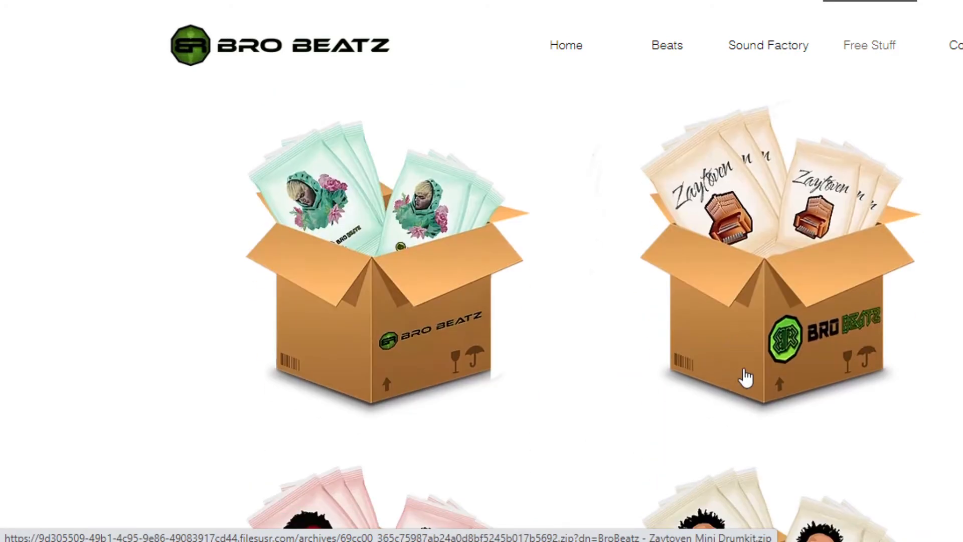
scroll(772, 261, "down", 5)
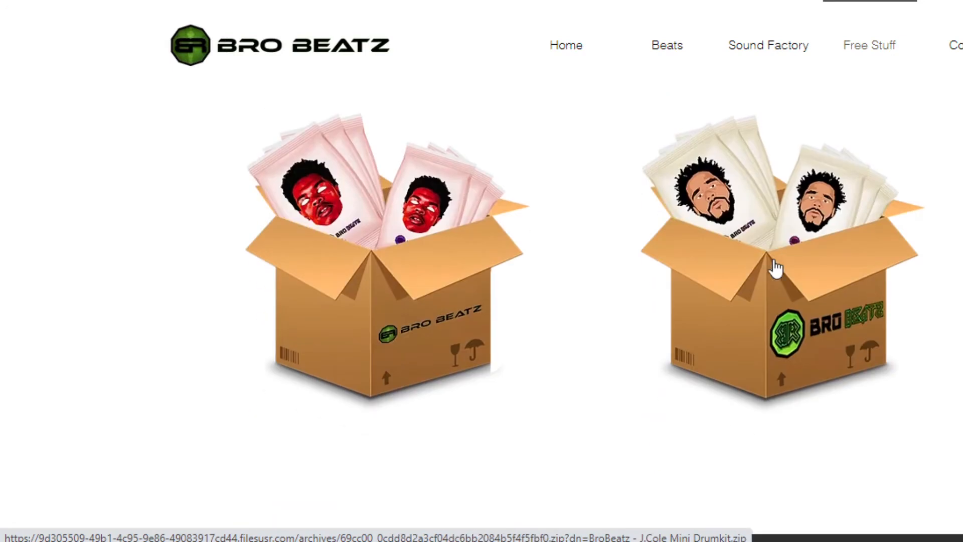
scroll(757, 189, "down", 2)
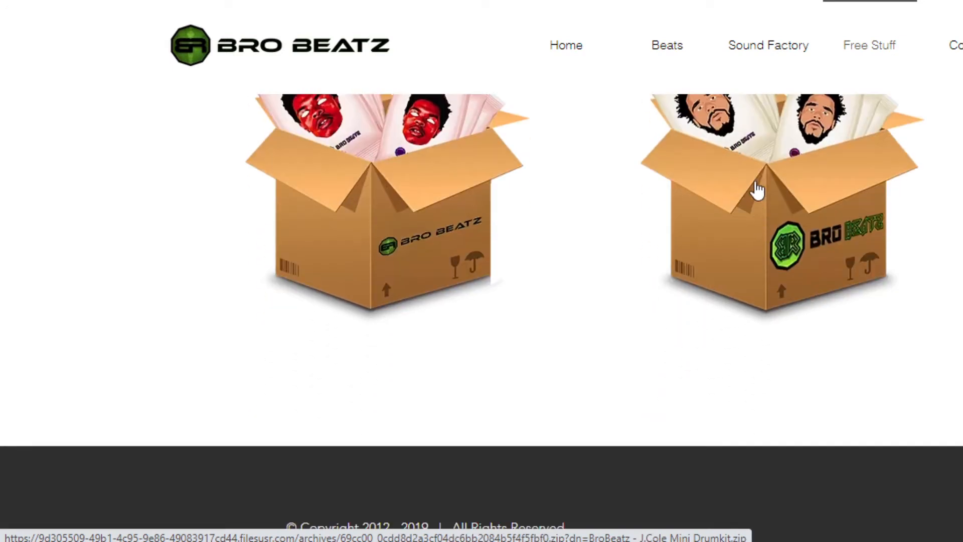
scroll(811, 183, "up", 2)
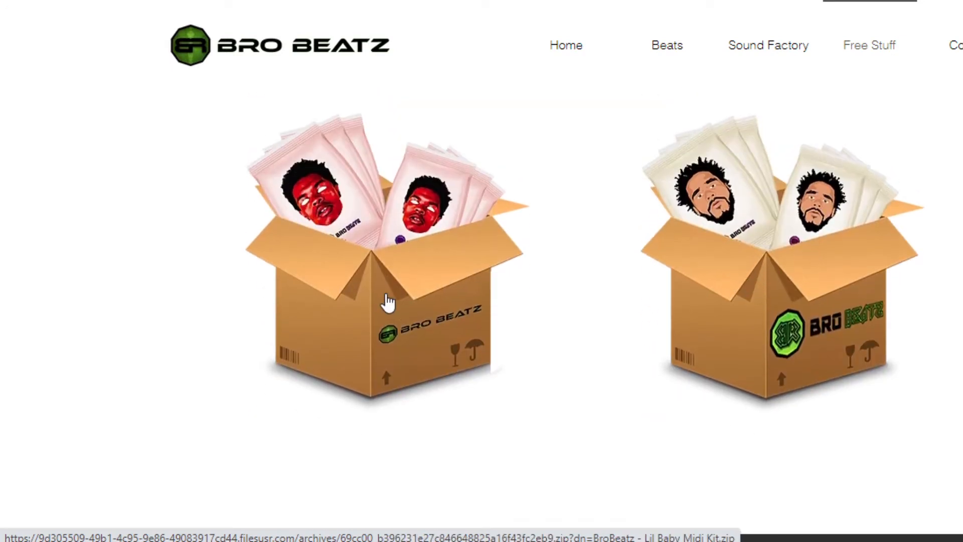
Download the J.Cole Mini Drumkit zip, open it in 7-Zip and reposition the window so its file list is visible.
left_click(805, 295)
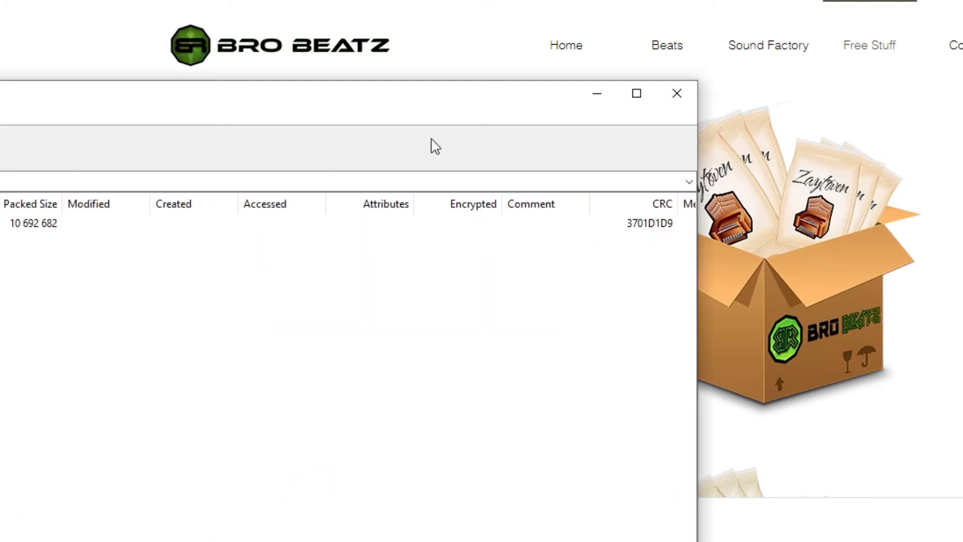
left_click_drag(416, 94, 962, 12)
left_click(58, 34)
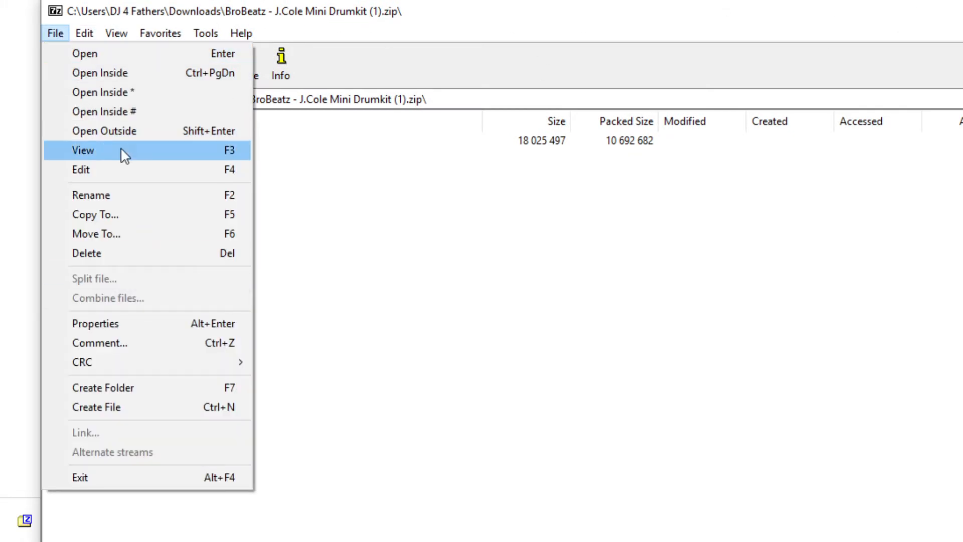
left_click(305, 145)
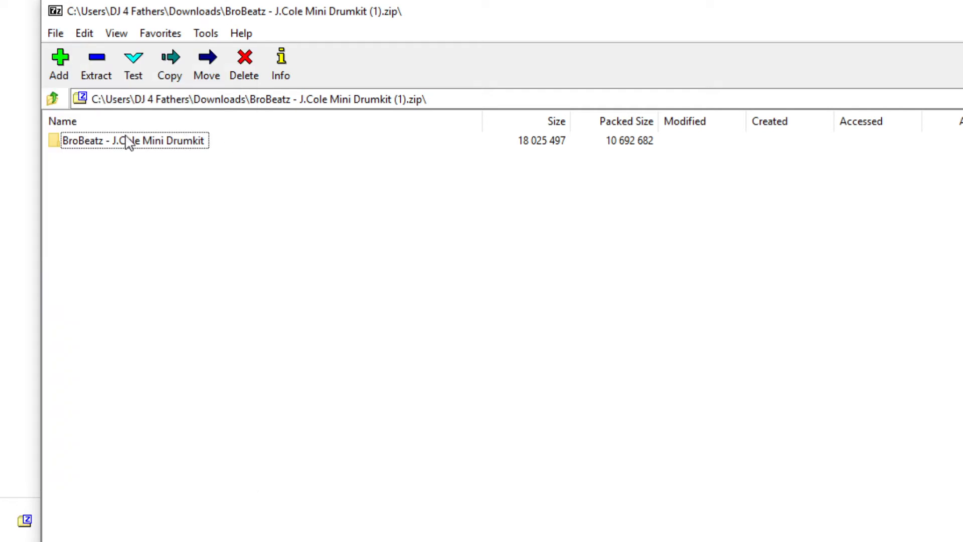
Start extracting the BroBeatz - J.Cole Mini Drumkit folder and open the browser for choosing its destination.
left_click(126, 137)
left_click(97, 70)
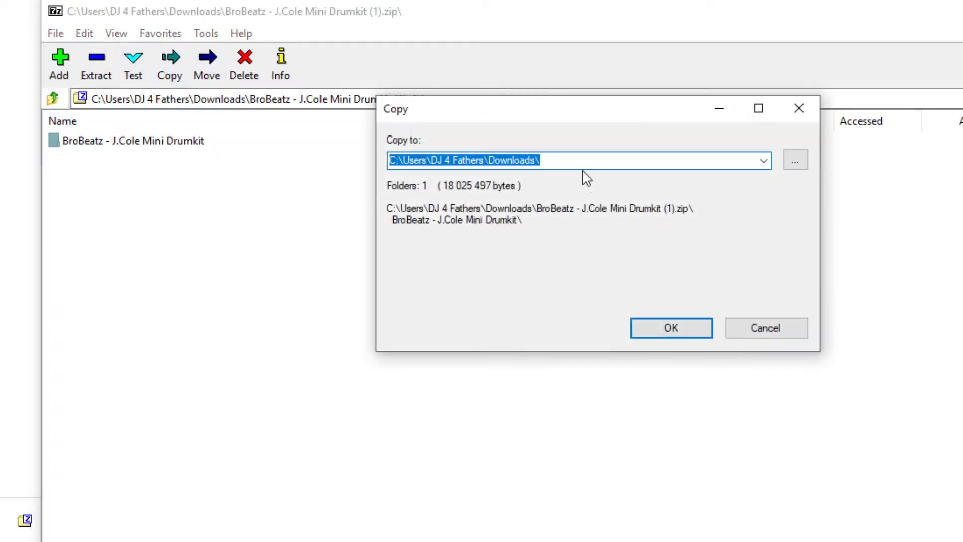
left_click(796, 160)
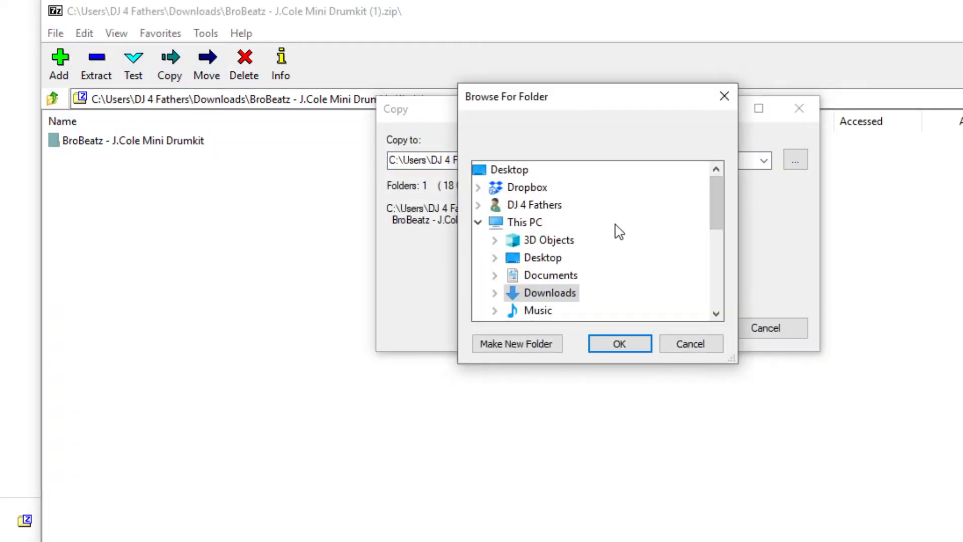
In the destination browser, expand Documents and its lmms folder to reach the lmms subfolders.
scroll(619, 238, "down", 1)
scroll(617, 235, "down", 1)
scroll(610, 235, "up", 1)
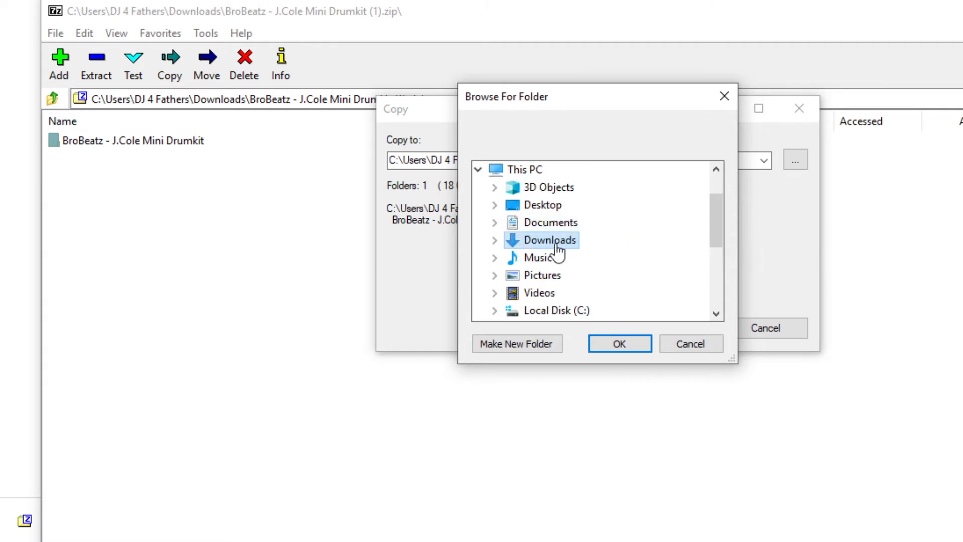
scroll(555, 245, "up", 1)
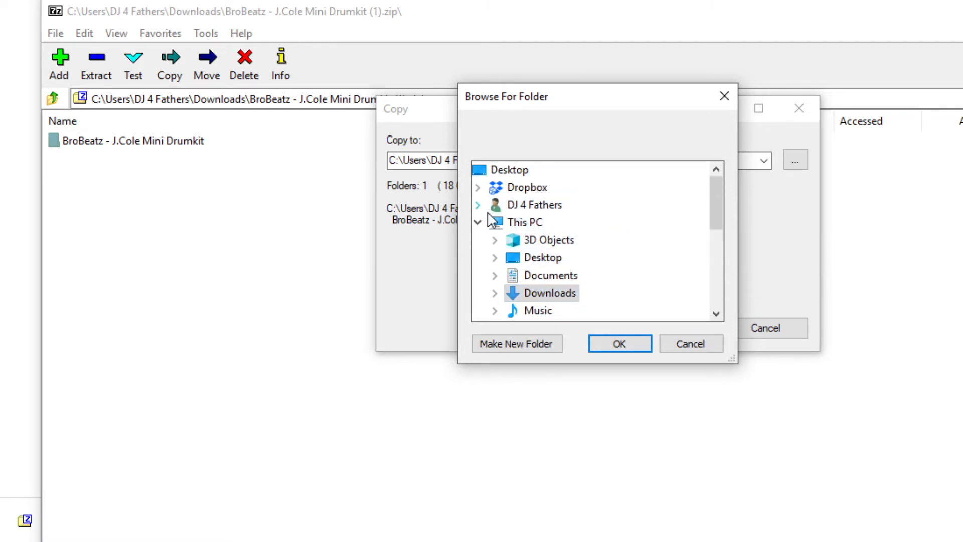
left_click(527, 276)
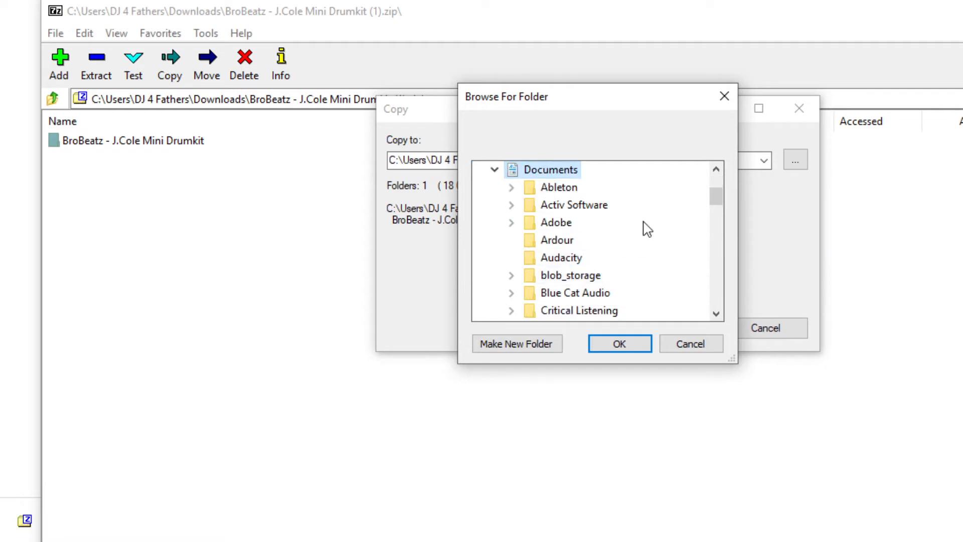
scroll(646, 229, "down", 1)
scroll(646, 229, "down", 4)
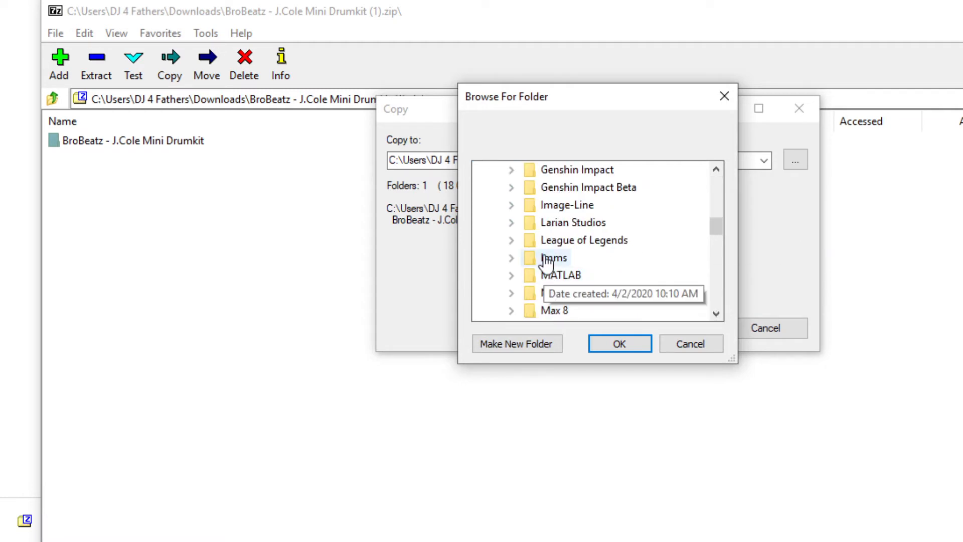
left_click(554, 257)
scroll(666, 243, "down", 1)
scroll(632, 248, "up", 9)
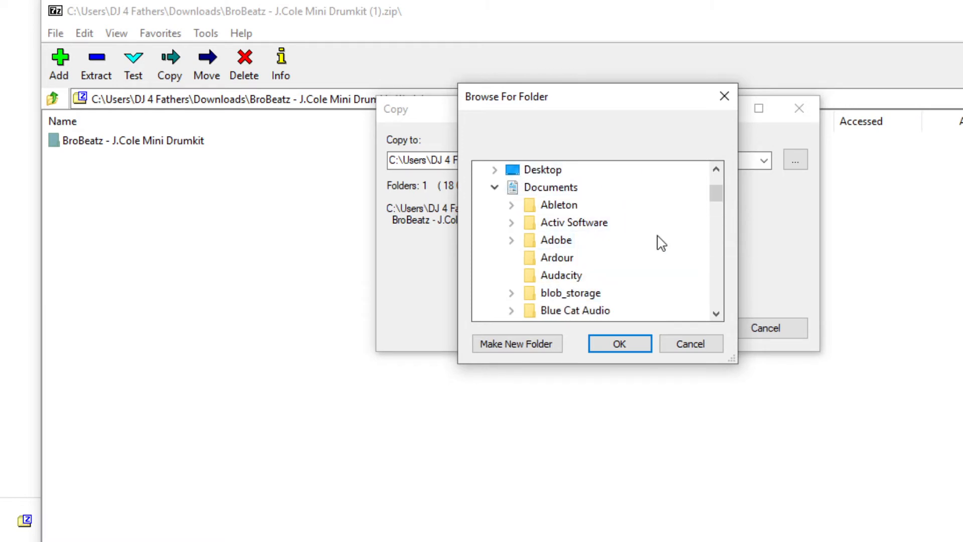
scroll(657, 243, "down", 7)
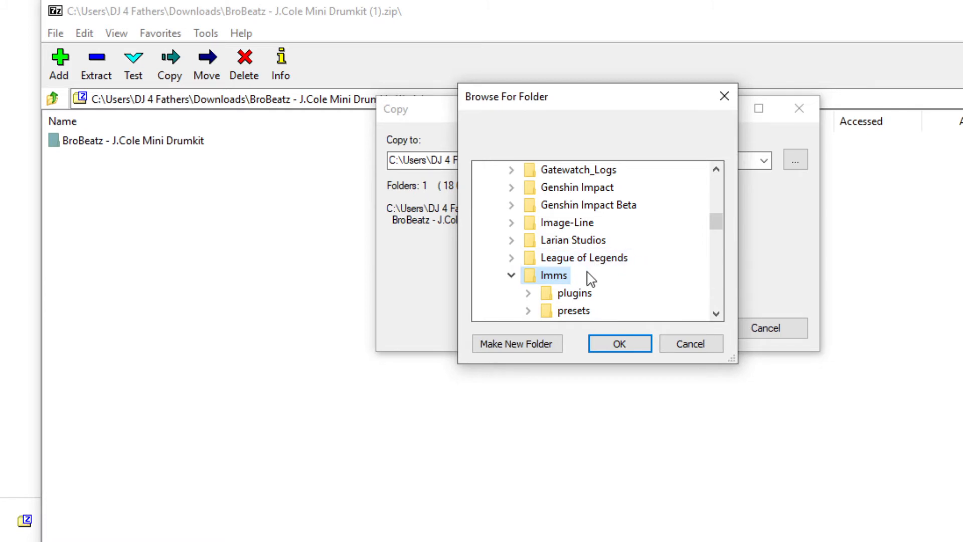
scroll(581, 281, "down", 1)
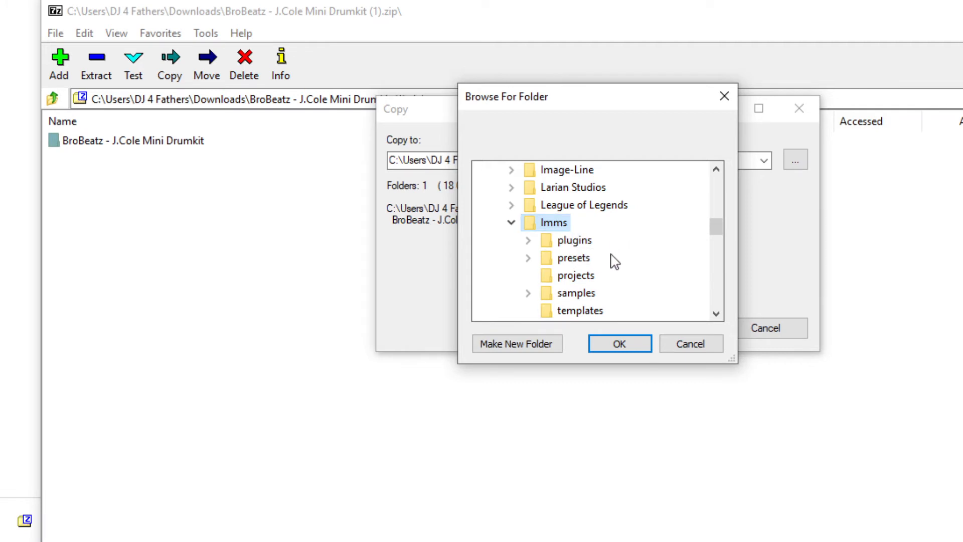
scroll(615, 261, "down", 1)
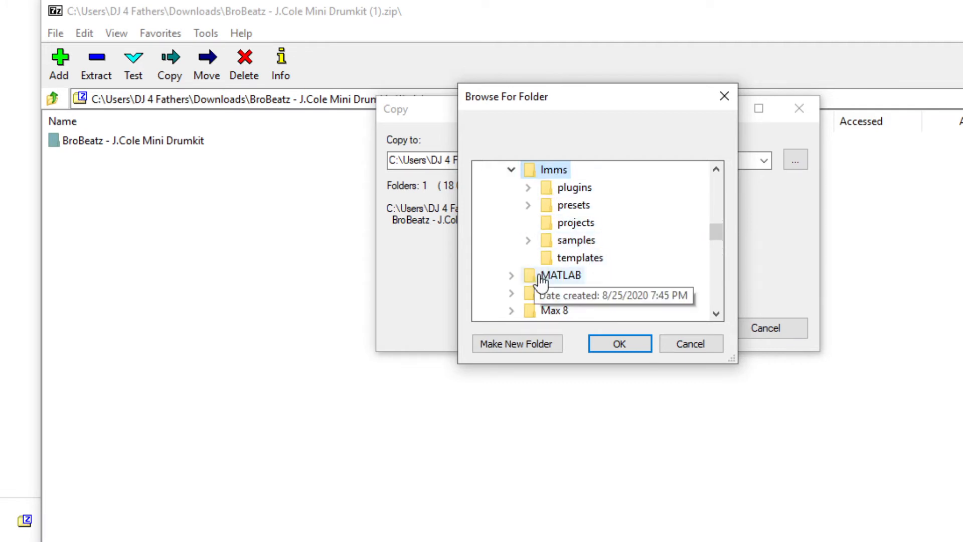
Choose the gig folder inside lmms samples as the destination and extract the J.Cole drum kit there.
double_click(550, 242)
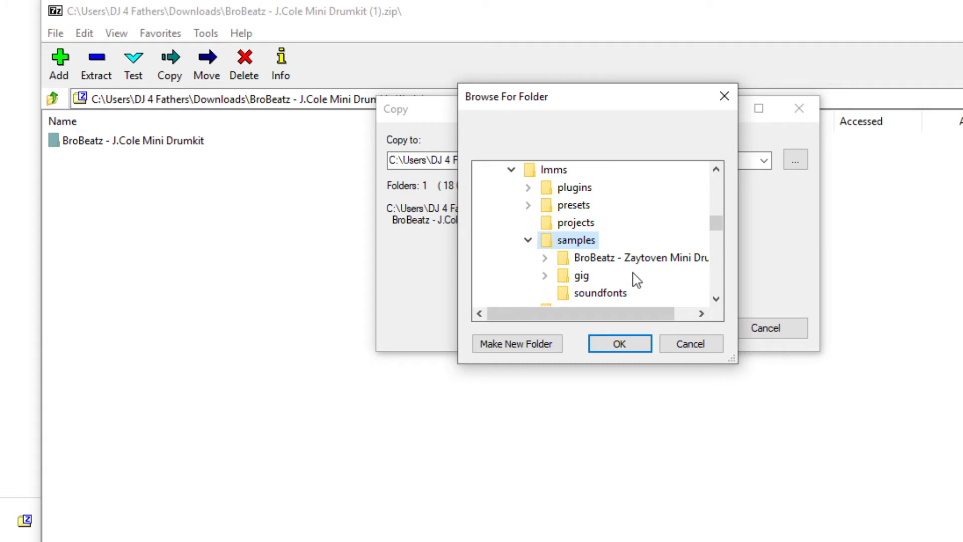
scroll(637, 279, "down", 1)
left_click(581, 224)
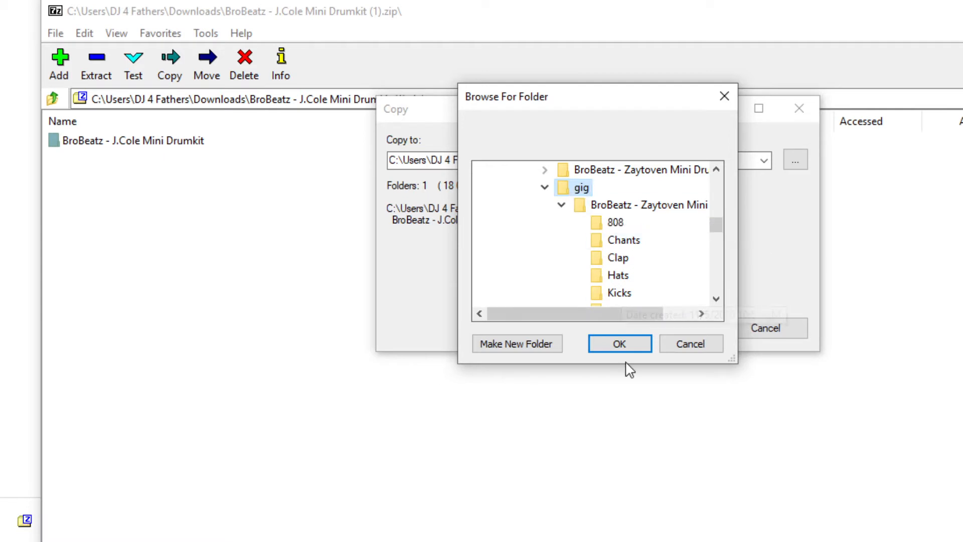
left_click(624, 346)
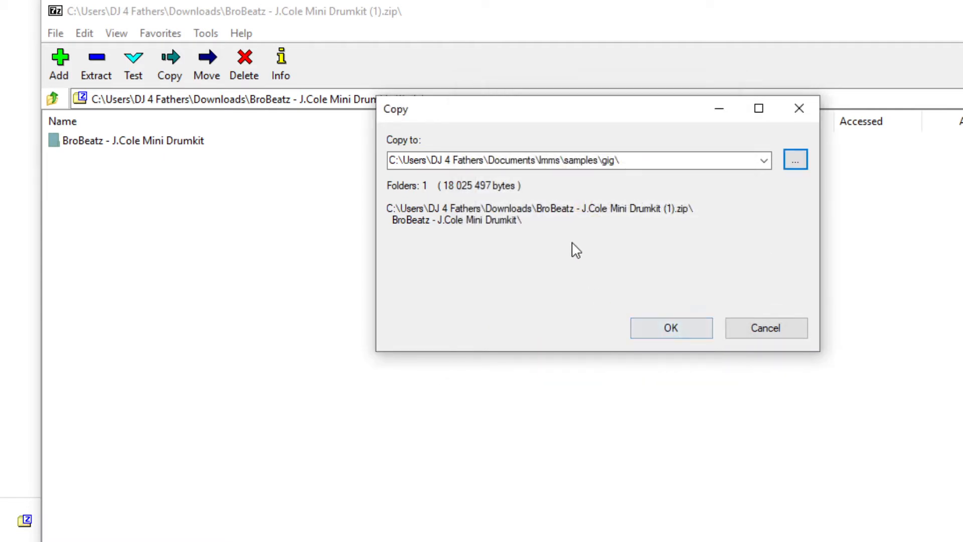
left_click(671, 329)
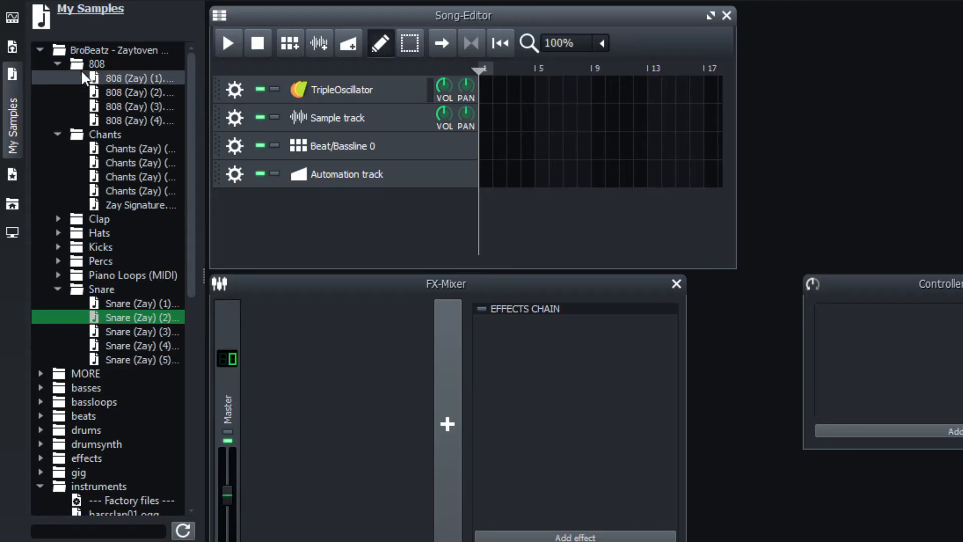
Switch to LMMS, collapse the top-level Zaytoven kit in My Samples, and check the gig folder and its Zaytoven subfolder for the extracted kit.
left_click(40, 50)
left_click(41, 177)
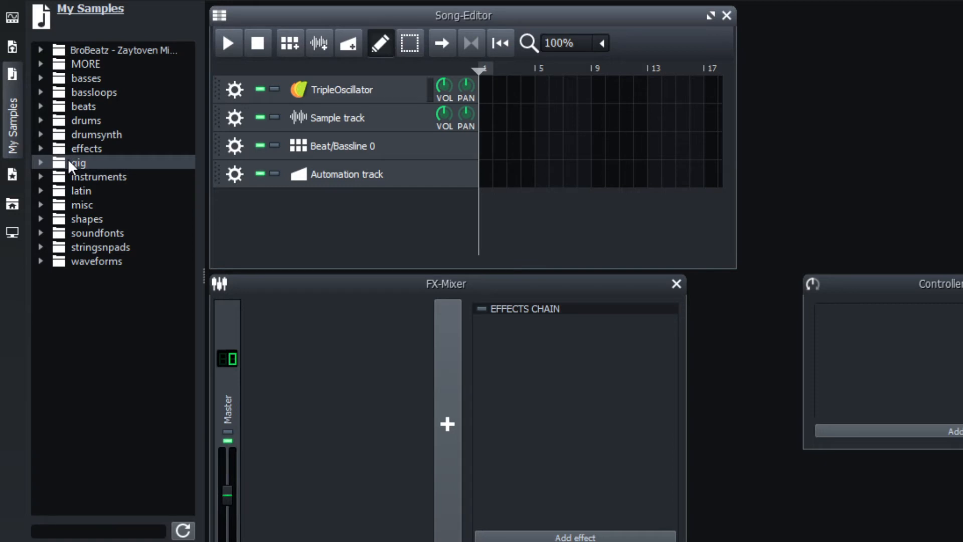
left_click(40, 163)
left_click(40, 163)
left_click(41, 161)
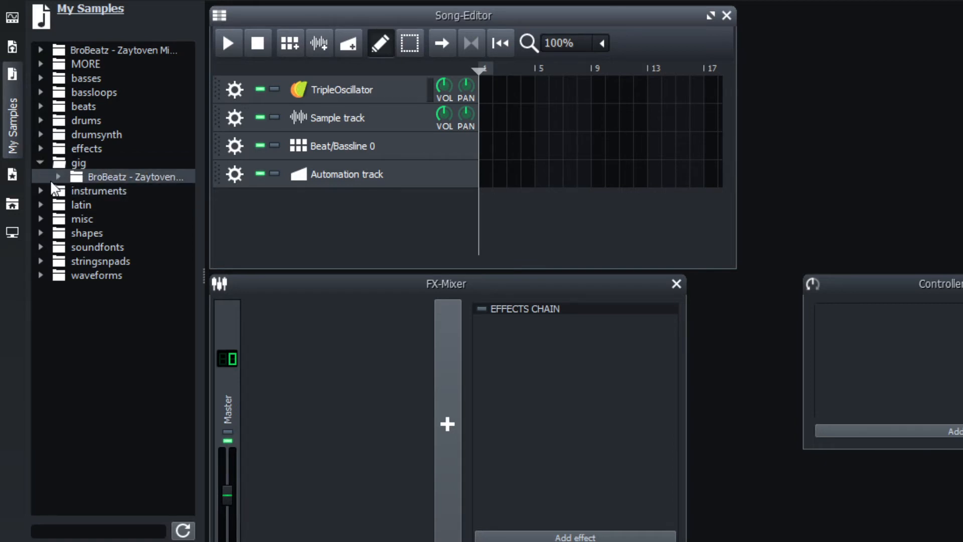
left_click(57, 176)
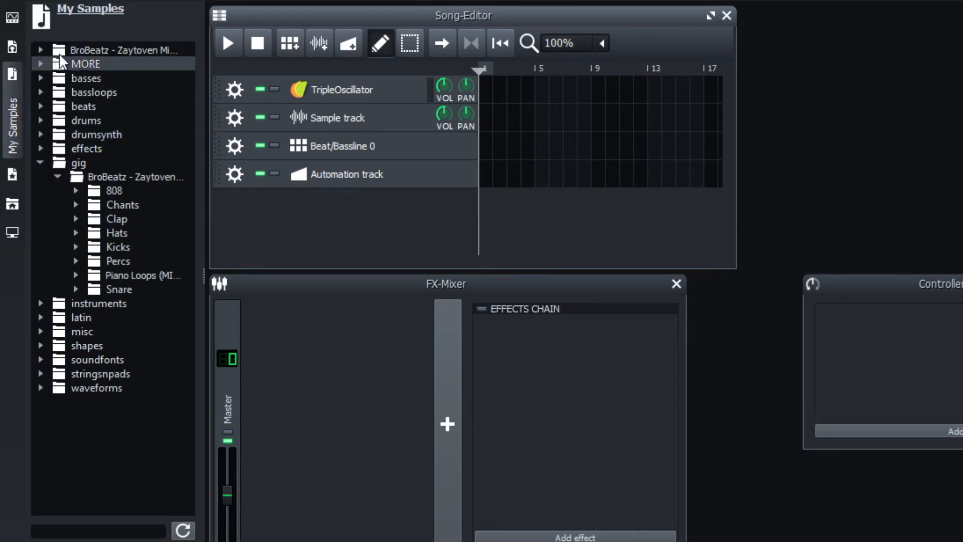
Close LMMS and launch it again so its sample browser reloads.
key("alt+f")
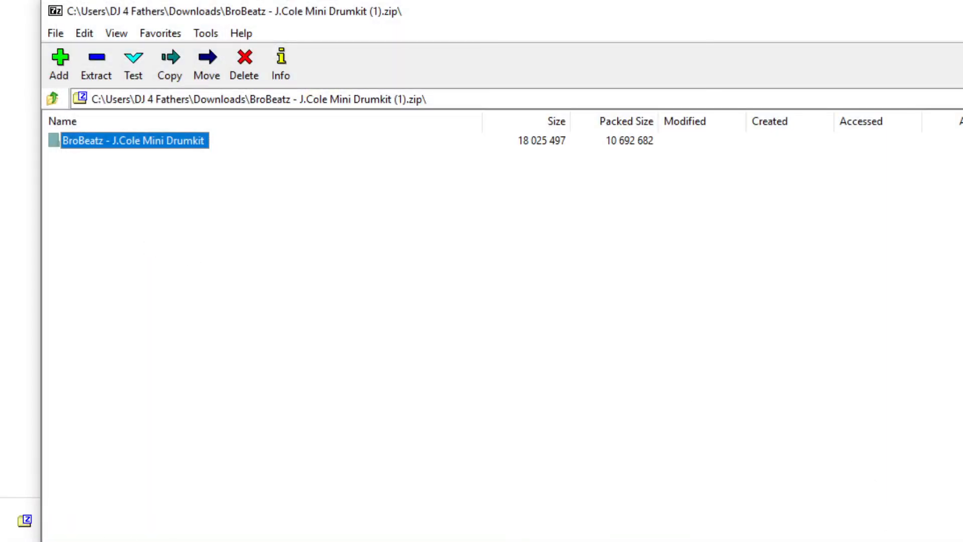
key("super")
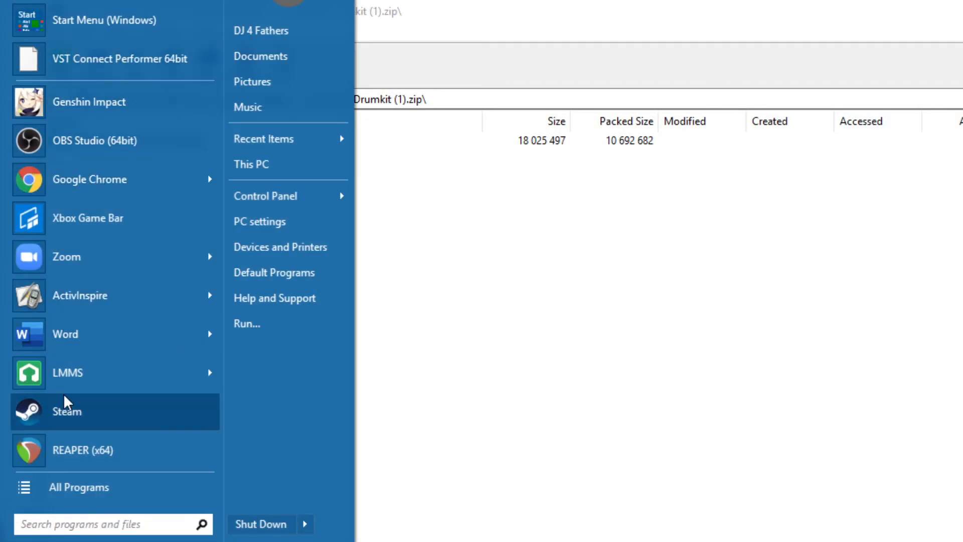
left_click(91, 374)
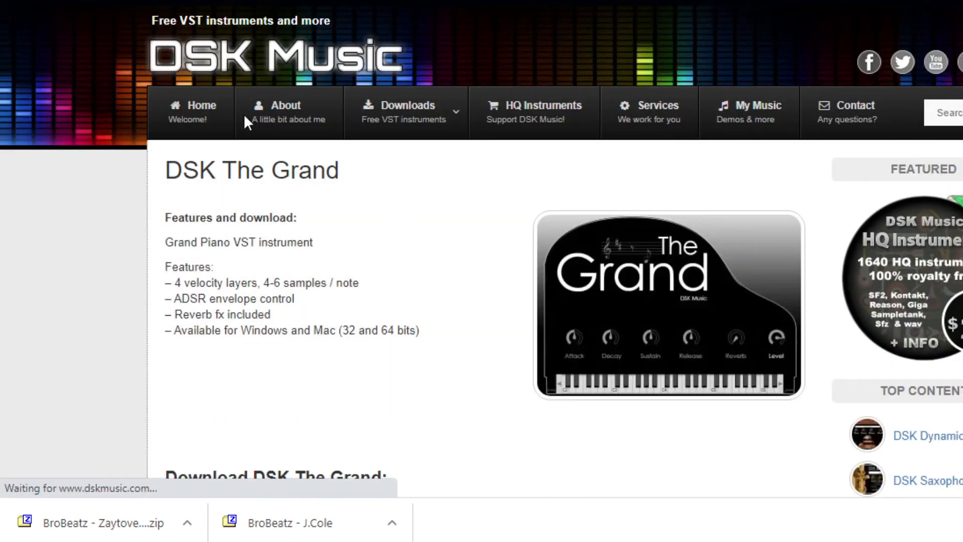
Look over the DSK The Grand page on the DSK Music site, and open the site's free VST instruments listing.
scroll(565, 296, "down", 7)
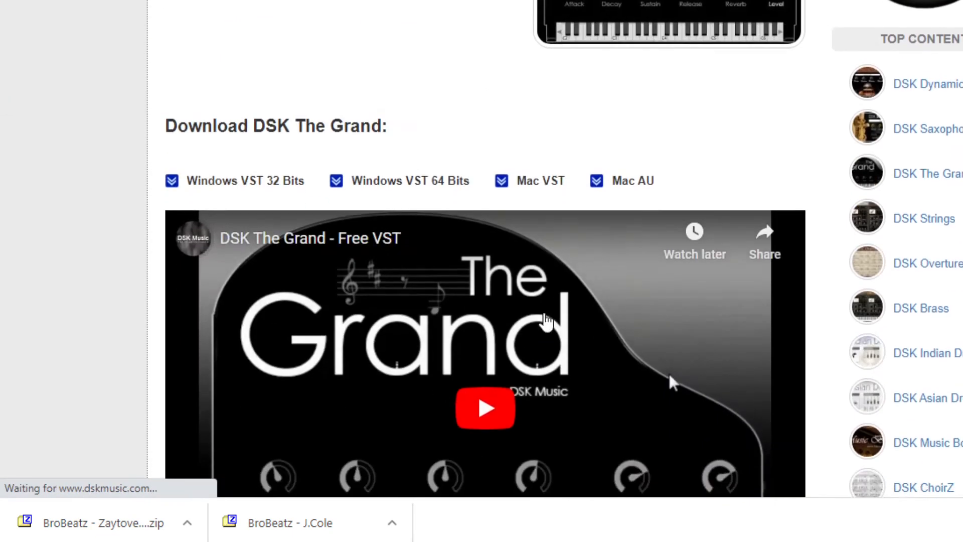
scroll(668, 372, "up", 7)
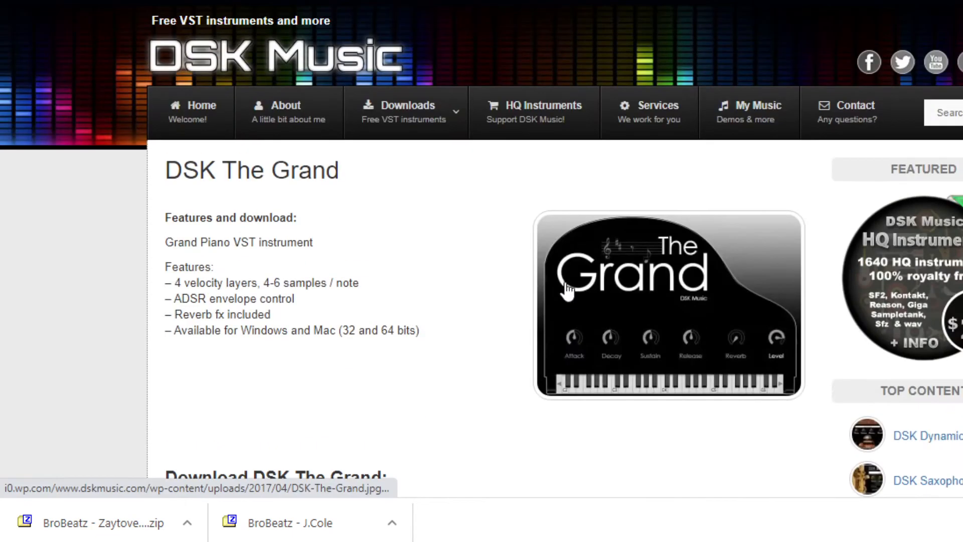
left_click(395, 119)
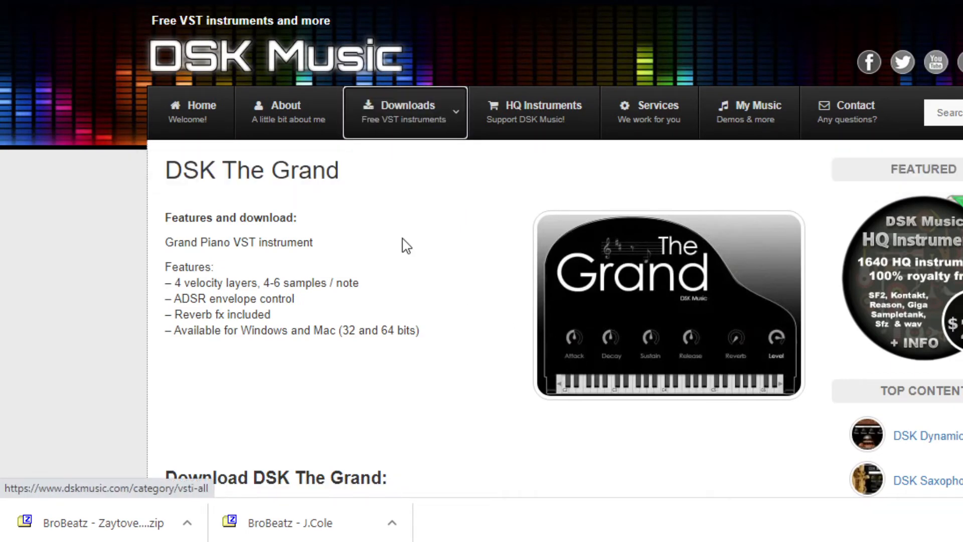
Browse the first page of the Virtual Instruments listing to examine the free instruments offered.
scroll(447, 318, "down", 3)
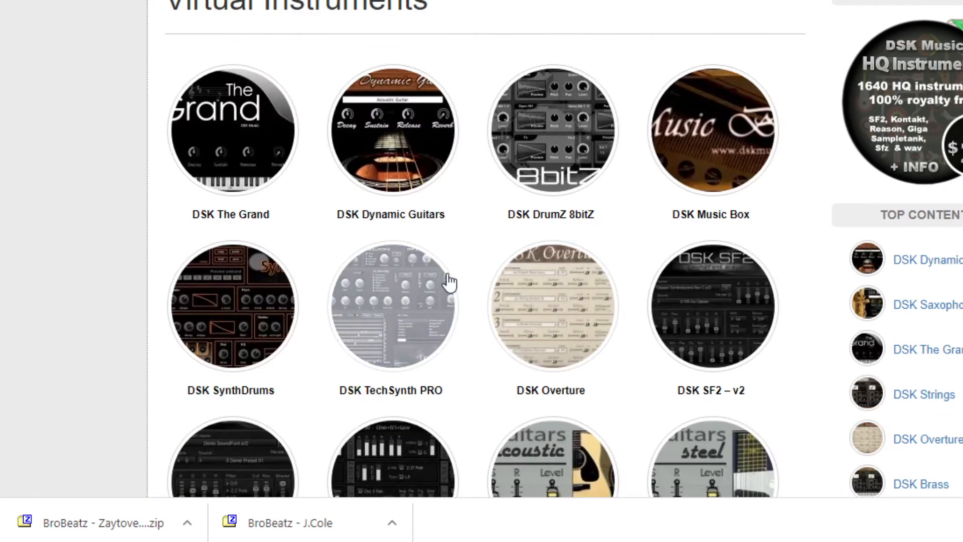
scroll(447, 291, "down", 2)
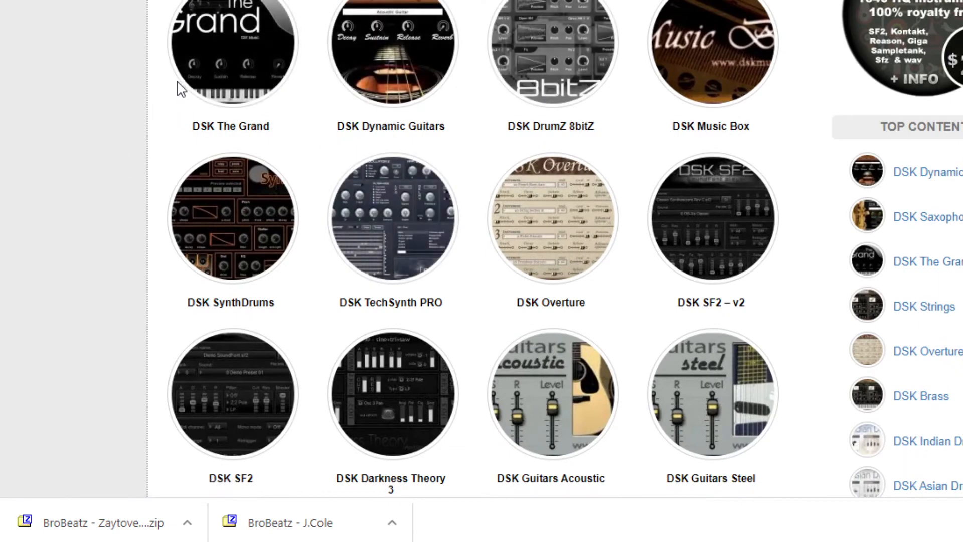
scroll(426, 251, "down", 3)
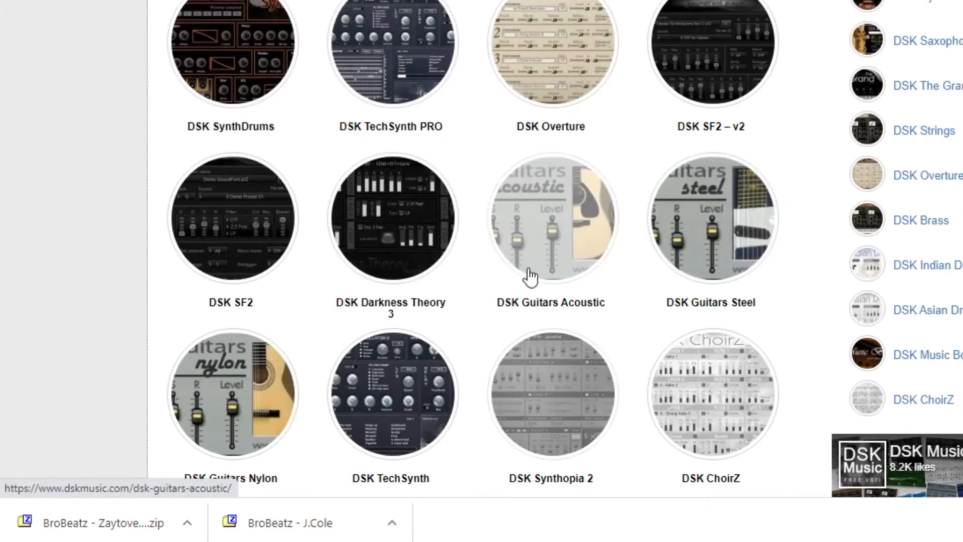
scroll(685, 356, "down", 2)
scroll(685, 356, "down", 2)
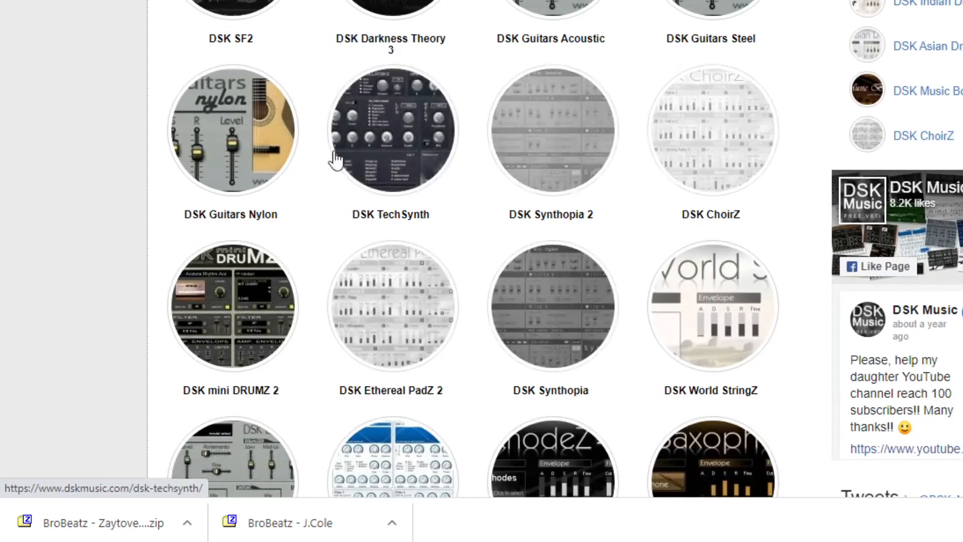
scroll(732, 335, "down", 3)
scroll(602, 250, "down", 3)
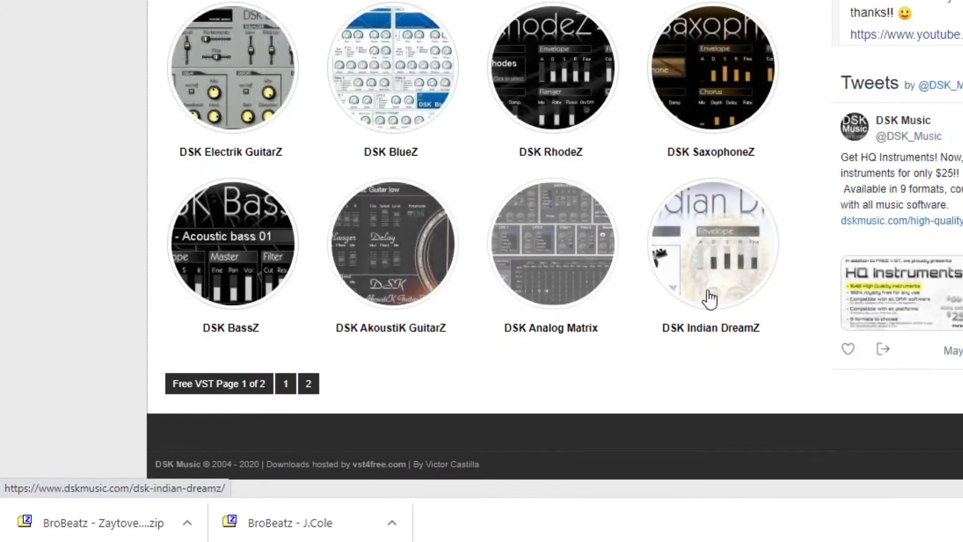
scroll(662, 264, "up", 10)
scroll(636, 253, "up", 2)
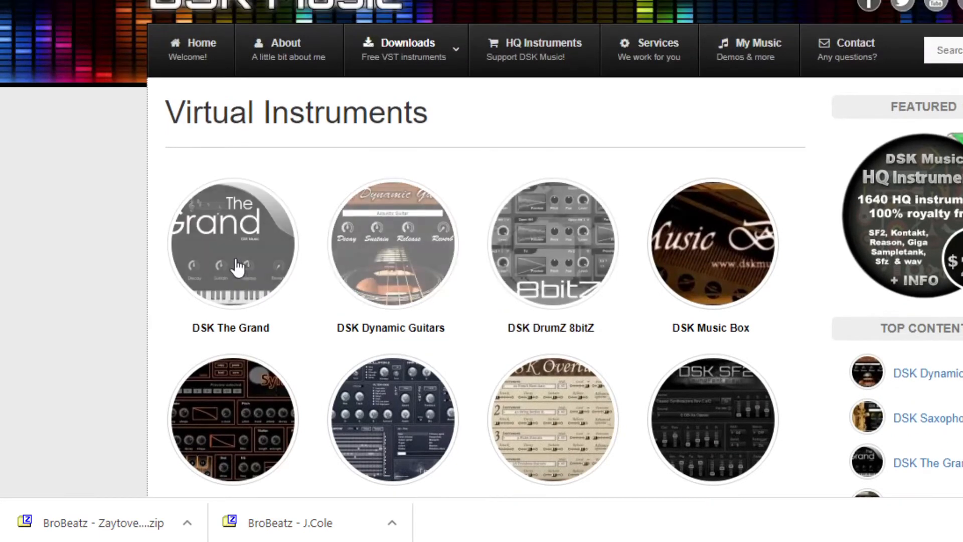
View the DSK The Grand download page and return to the Virtual Instruments listing.
left_click(243, 266)
scroll(677, 241, "down", 2)
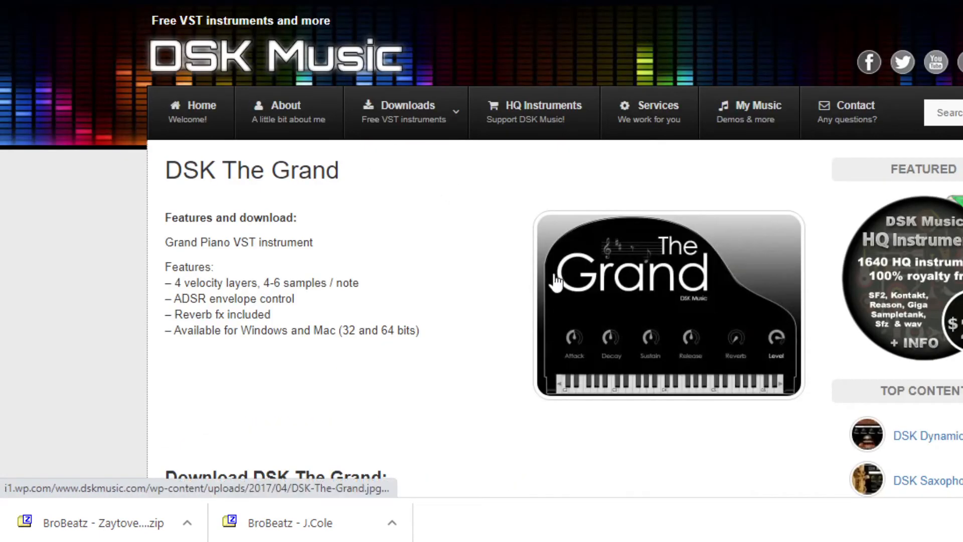
scroll(617, 248, "down", 8)
key("alt+Left")
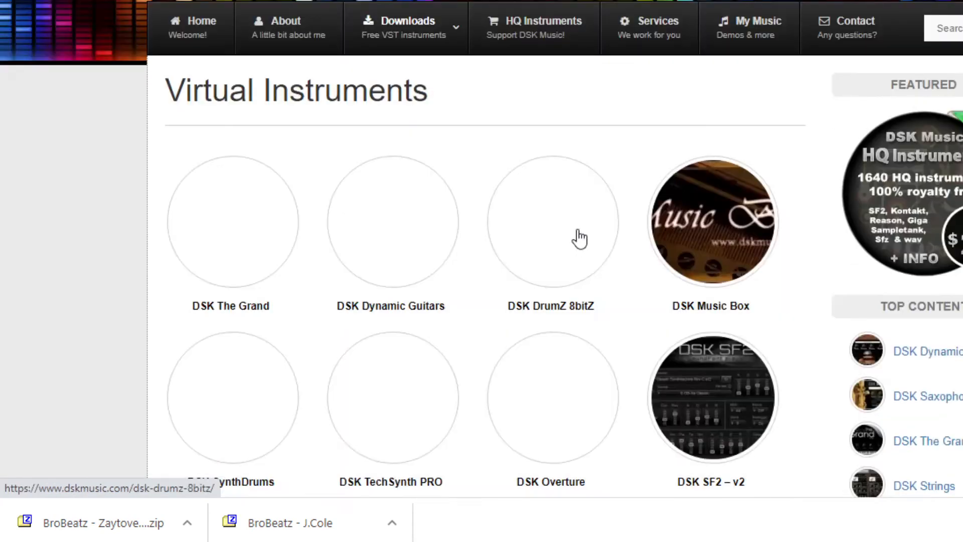
Find DSK RhodeZ in the Virtual Instruments listing and open its page.
scroll(523, 252, "down", 6)
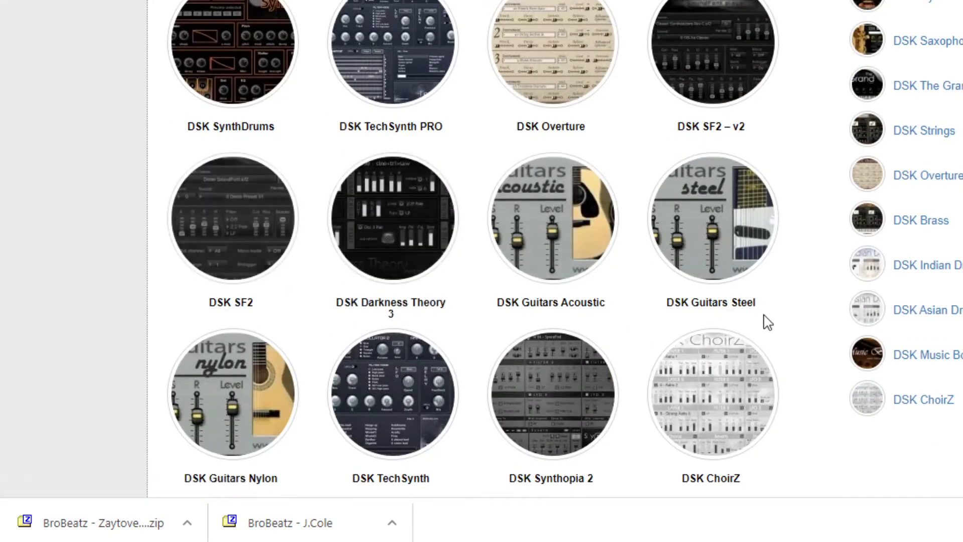
scroll(766, 322, "down", 3)
scroll(766, 319, "down", 5)
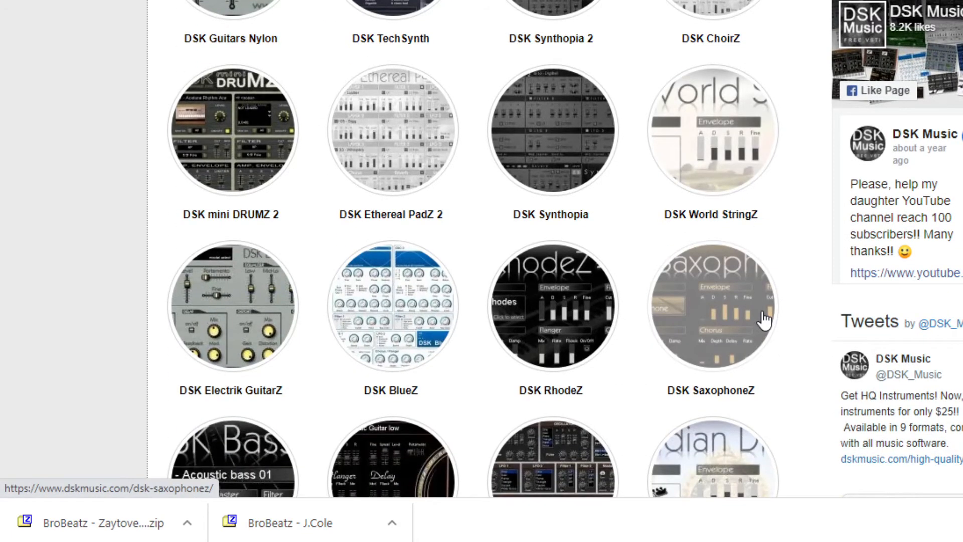
scroll(765, 319, "down", 3)
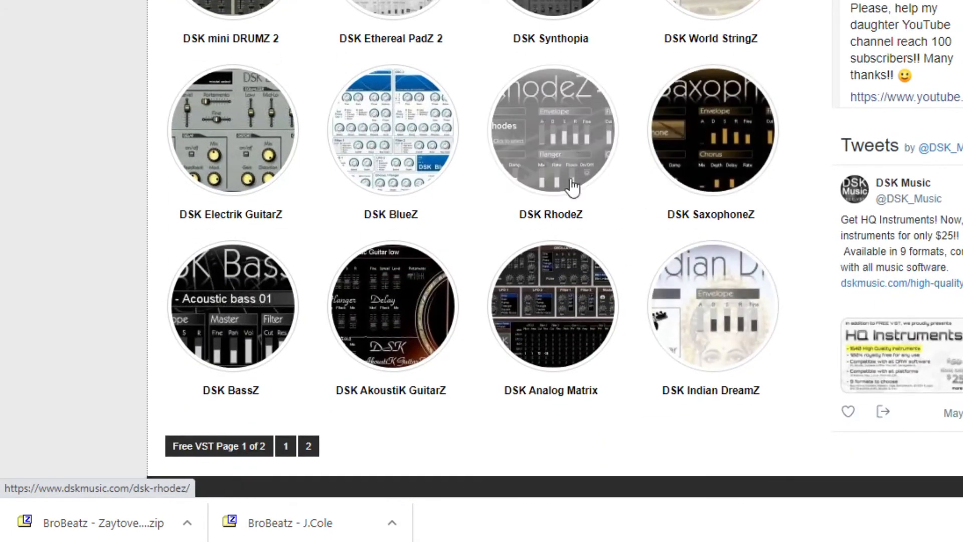
left_click(555, 213)
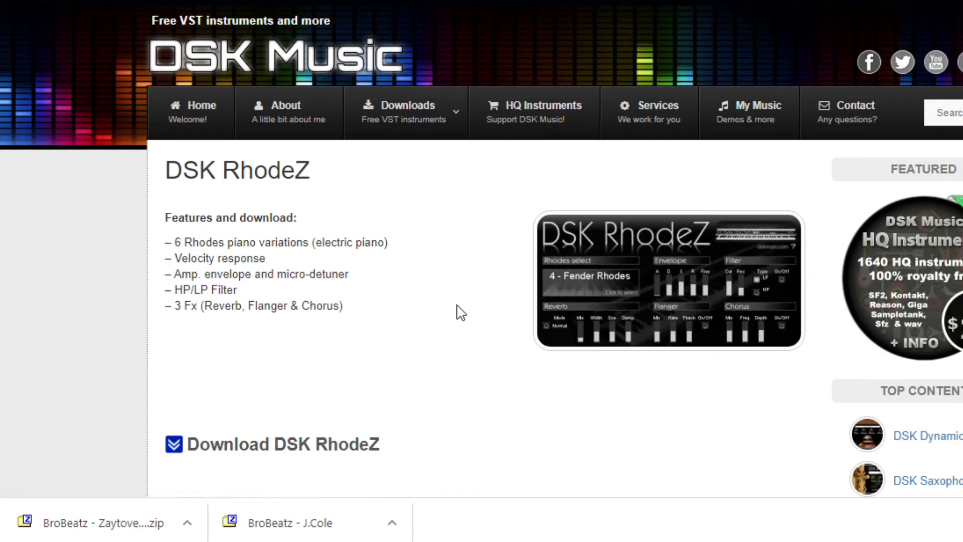
Download DSK_RhodeZ.zip, keep the file despite the browser's security block, and open the archive.
scroll(460, 313, "down", 3)
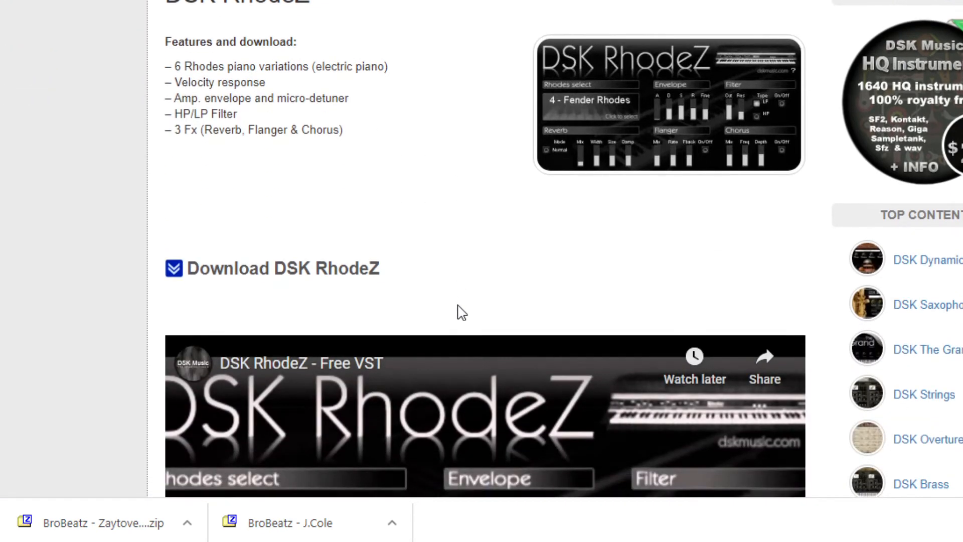
left_click(285, 271)
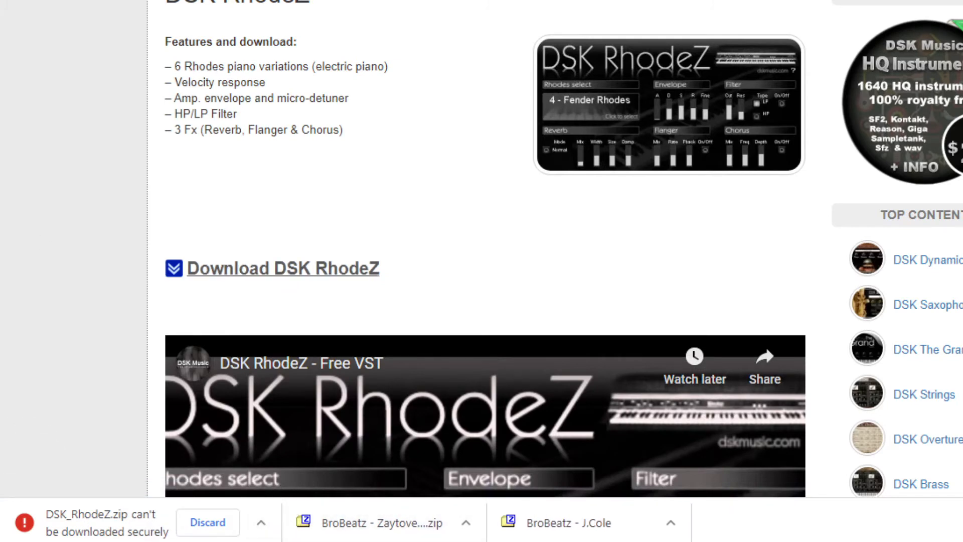
left_click(260, 527)
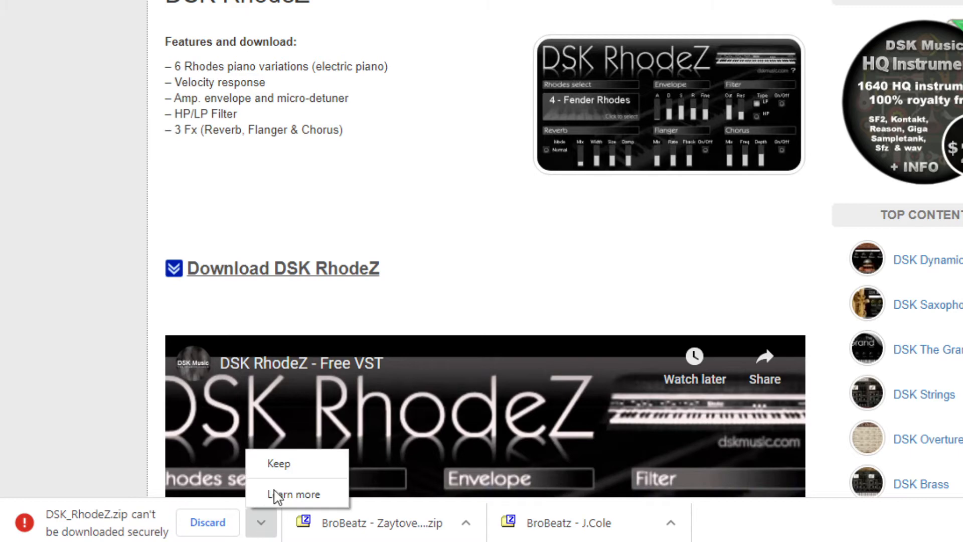
left_click(280, 462)
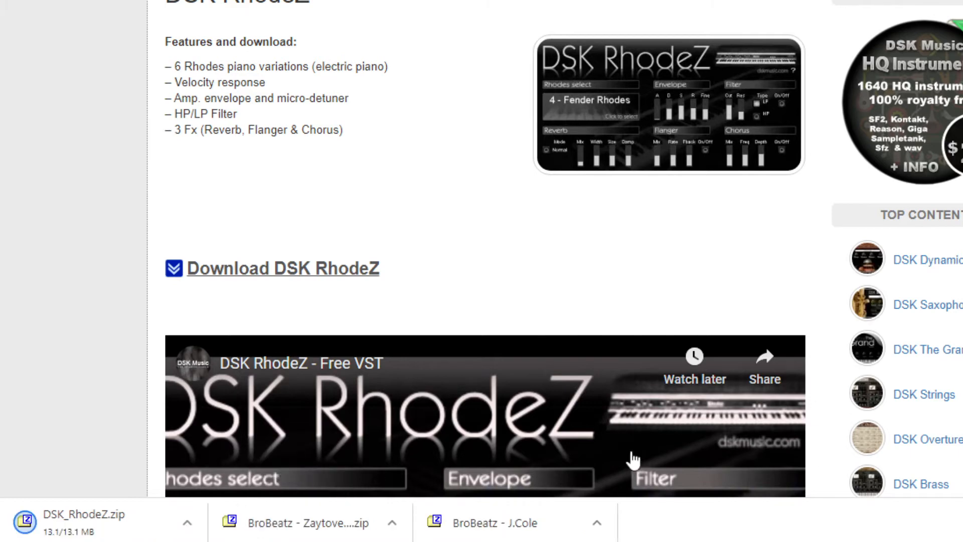
left_click(161, 526)
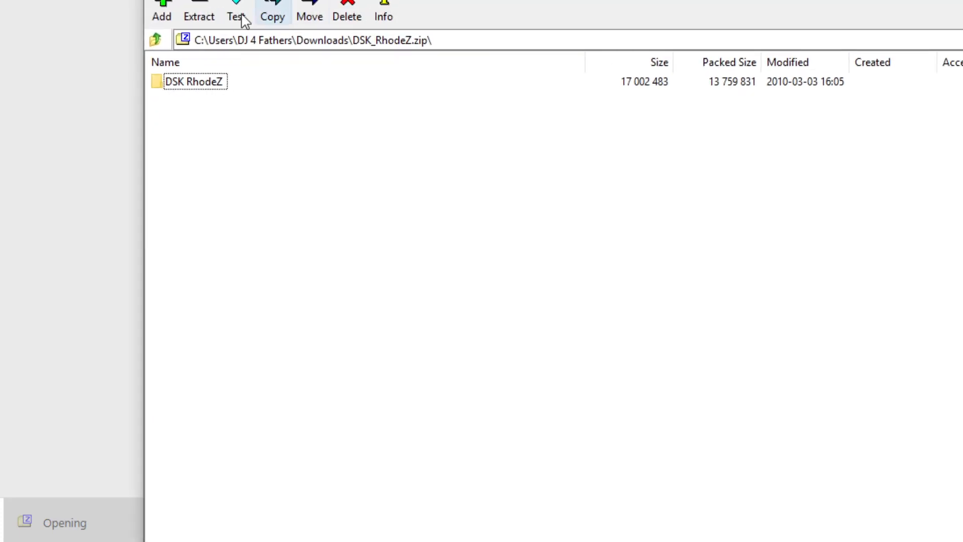
Extract the DSK RhodeZ folder from the archive into the Downloads folder.
left_click(221, 15)
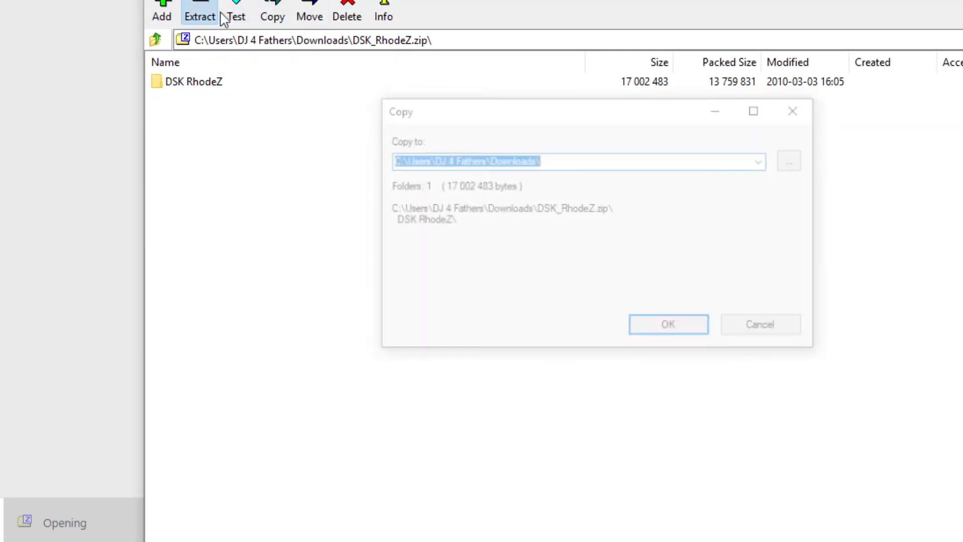
left_click(546, 160)
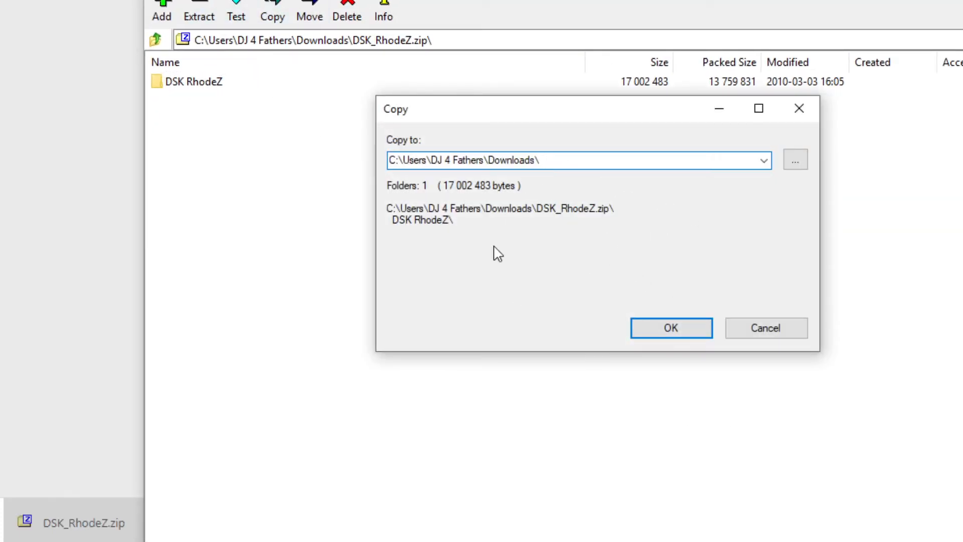
left_click(701, 335)
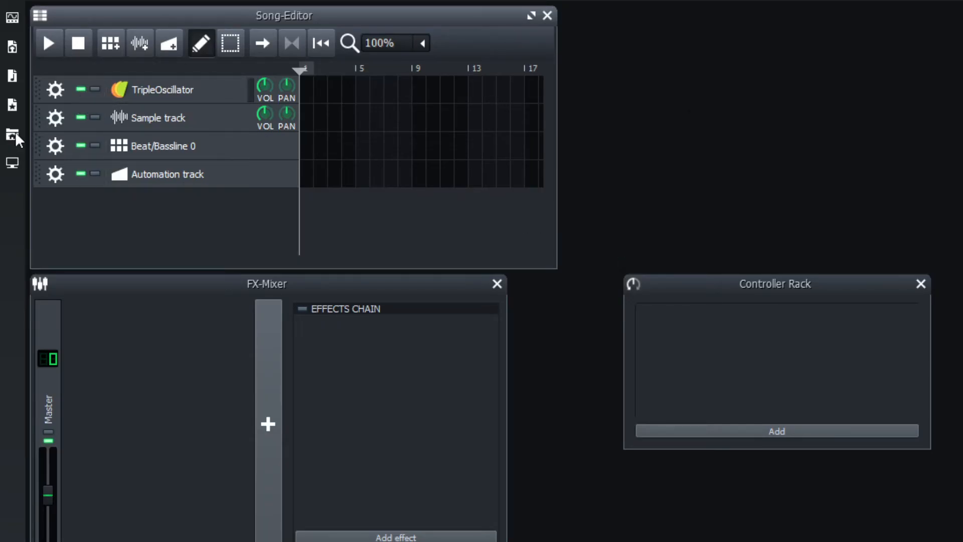
In LMMS, expand the gig folder in My Samples and both nested BroBeatz - J.Cole folders to reach the kit's contents.
left_click(11, 76)
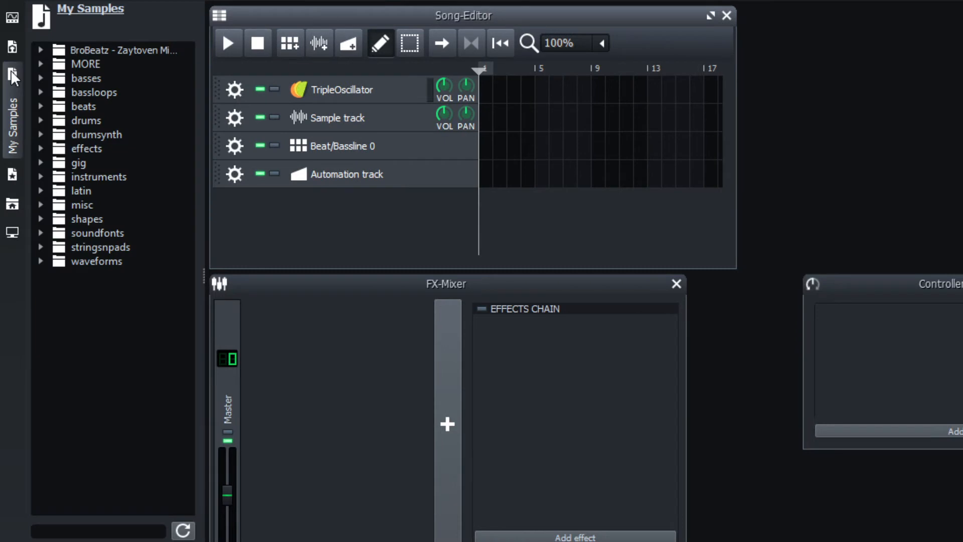
left_click(42, 162)
left_click(54, 175)
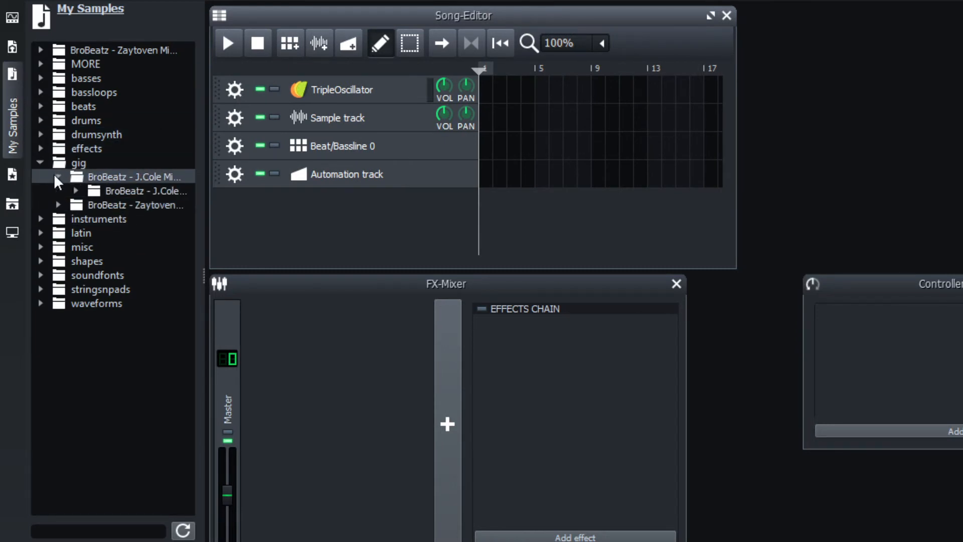
left_click(83, 189)
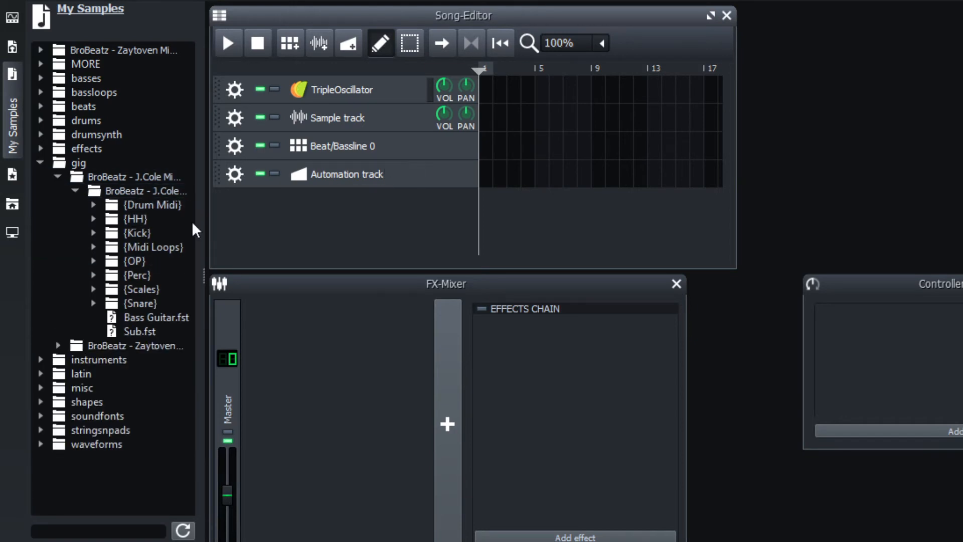
Add a new Beat/Bassline track to the song and move its Beat+Bassline Editor beside the sample browser.
left_click(290, 43)
left_click(333, 203)
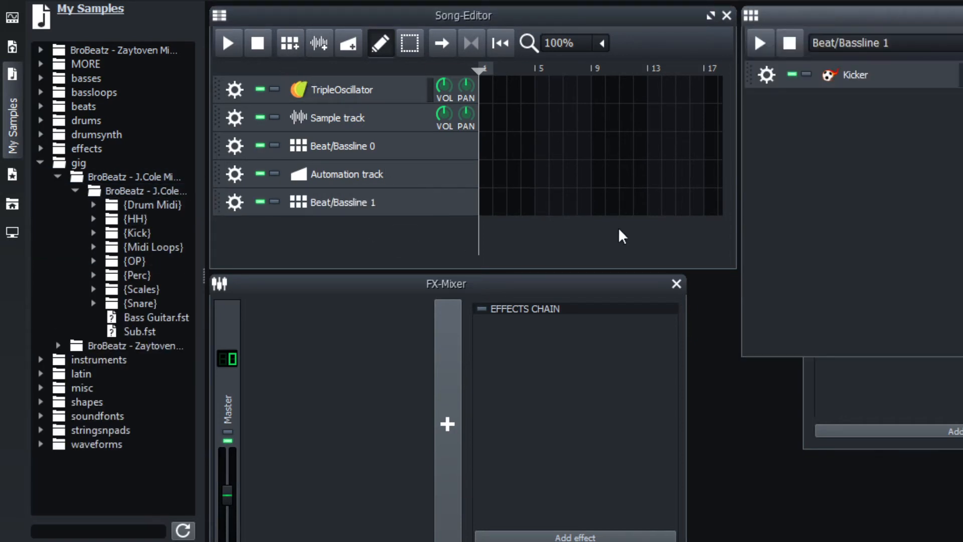
left_click_drag(870, 21, 355, 94)
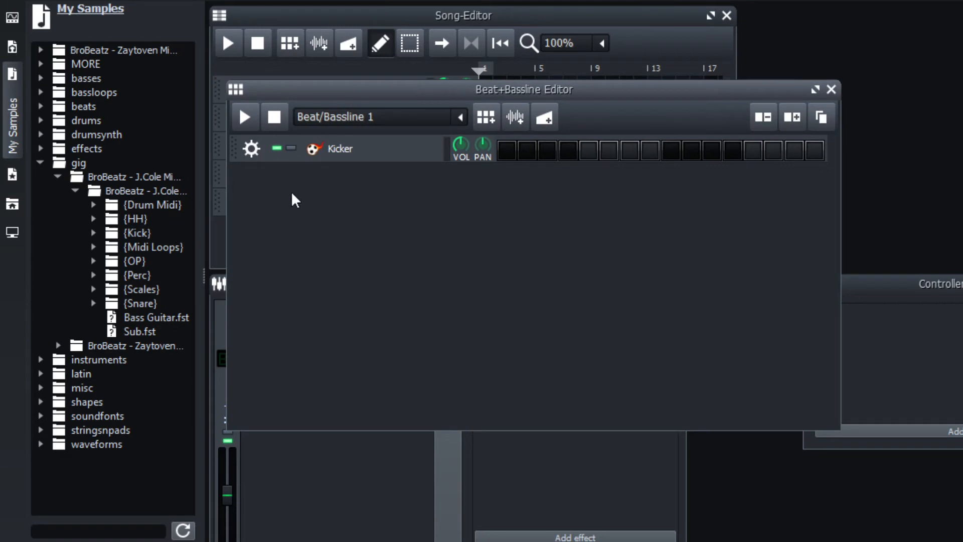
Add {Kick} (1).wav from the J.Cole kit's {Kick} folder as a new track in the Beat+Bassline Editor.
left_click(93, 232)
left_click(148, 248)
left_click_drag(149, 250, 322, 217)
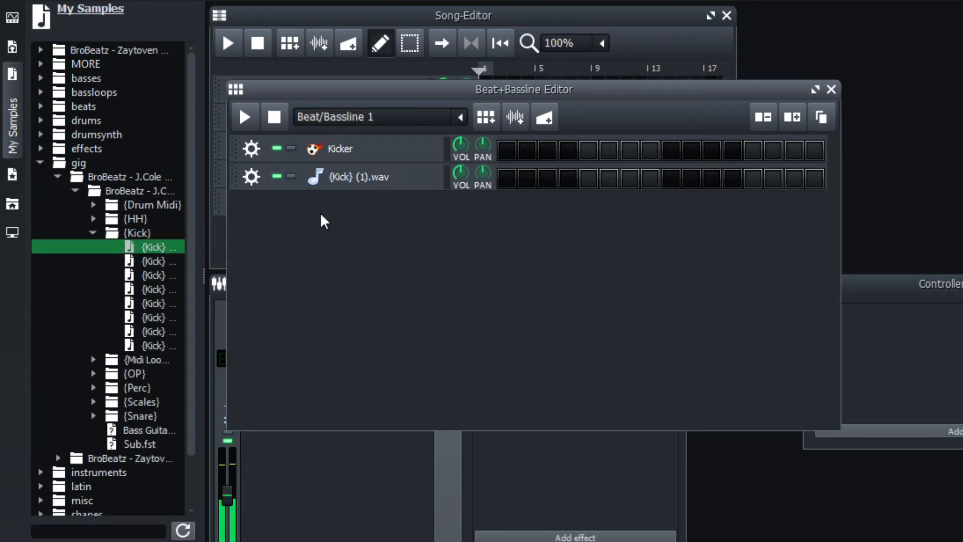
Place Kicker hits on steps 1 and 9 and start playing the pattern.
left_click(507, 151)
left_click(671, 151)
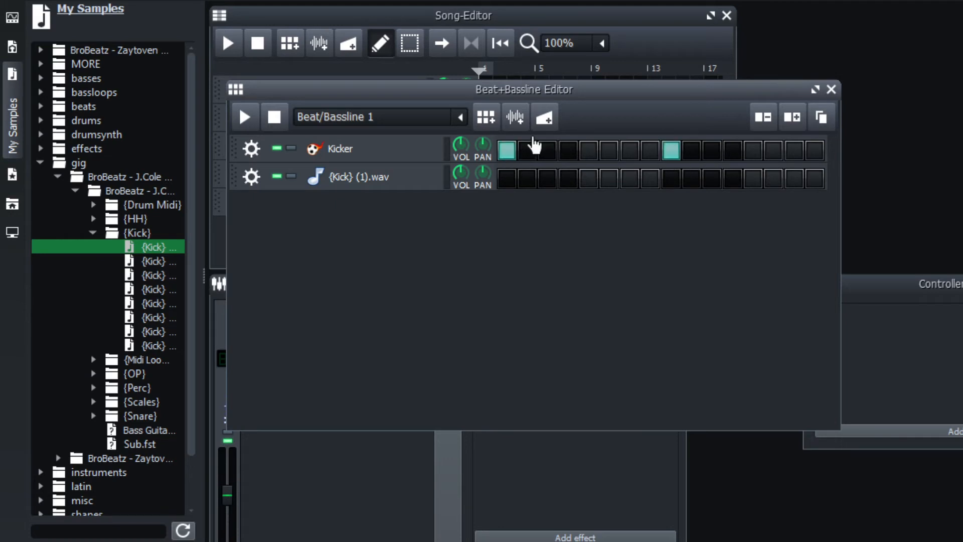
left_click(245, 118)
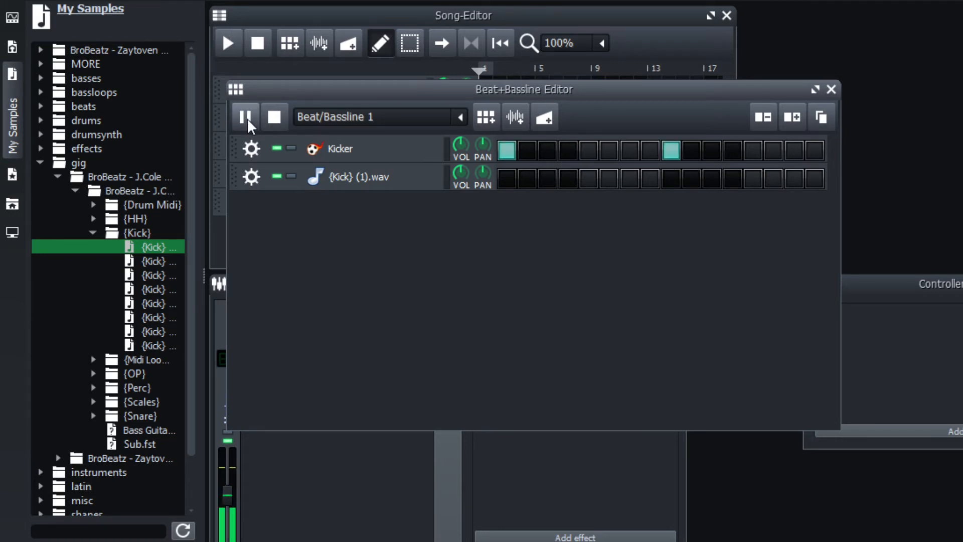
Replace the Kicker hits on steps 1 and 9 with {Kick} (1).wav hits on the same steps.
left_click(507, 179)
left_click(506, 151)
left_click(671, 151)
left_click(671, 178)
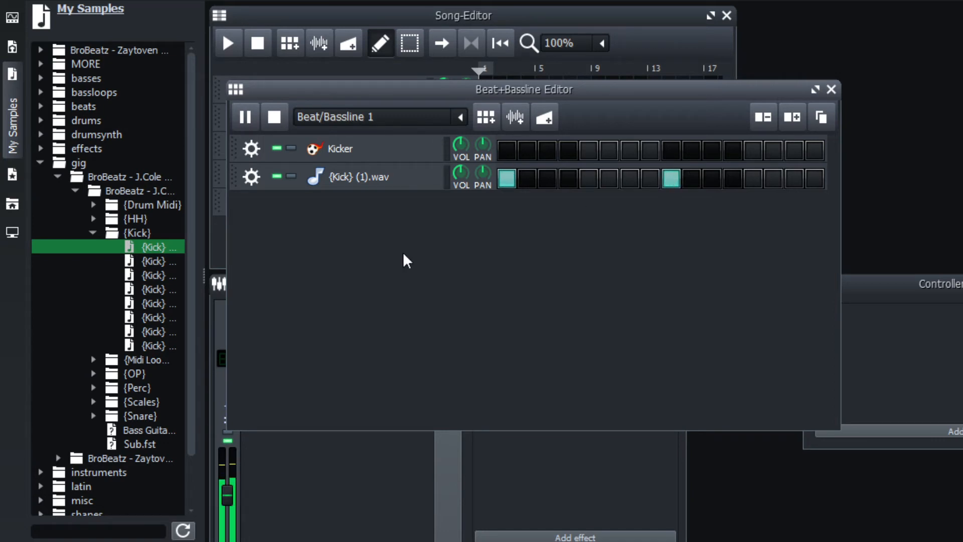
Add {Snare} (1).wav from the J.Cole kit's {Snare} folder as a new track in the Beat+Bassline Editor.
left_click(93, 416)
left_click(137, 433)
left_click_drag(133, 433, 377, 310)
Place a {Snare} (1).wav hit on step 9 and move the second {Kick} (1).wav hit to step 6.
left_click(589, 207)
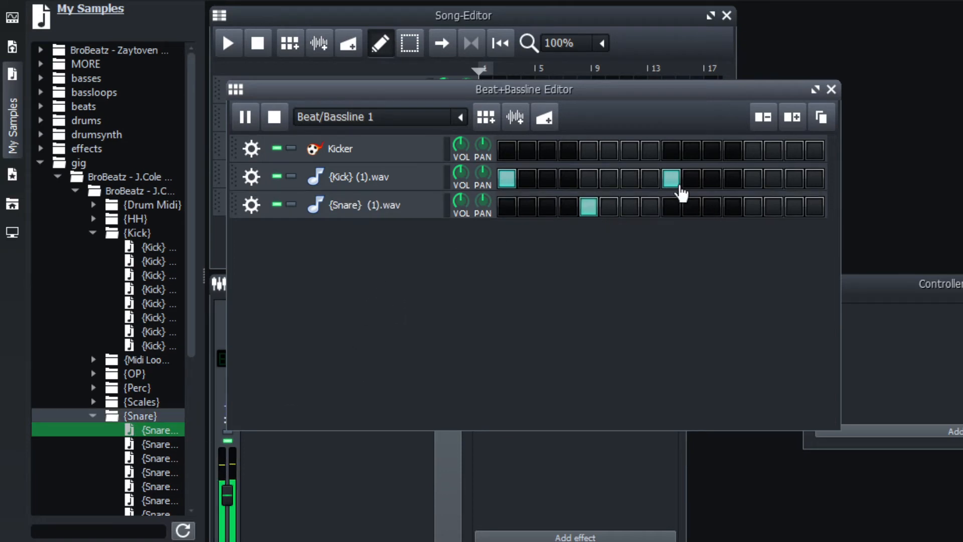
left_click(589, 207)
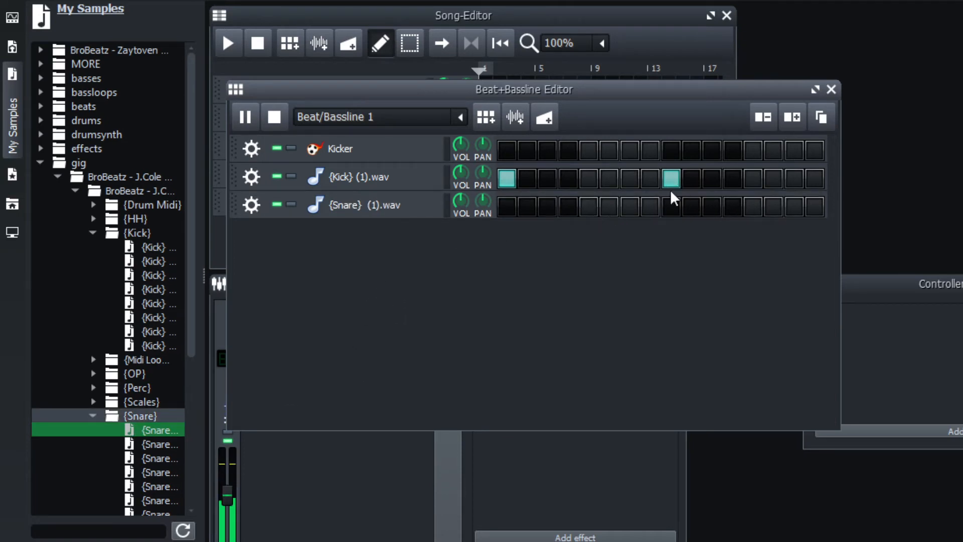
left_click(672, 181)
left_click(609, 178)
left_click(671, 207)
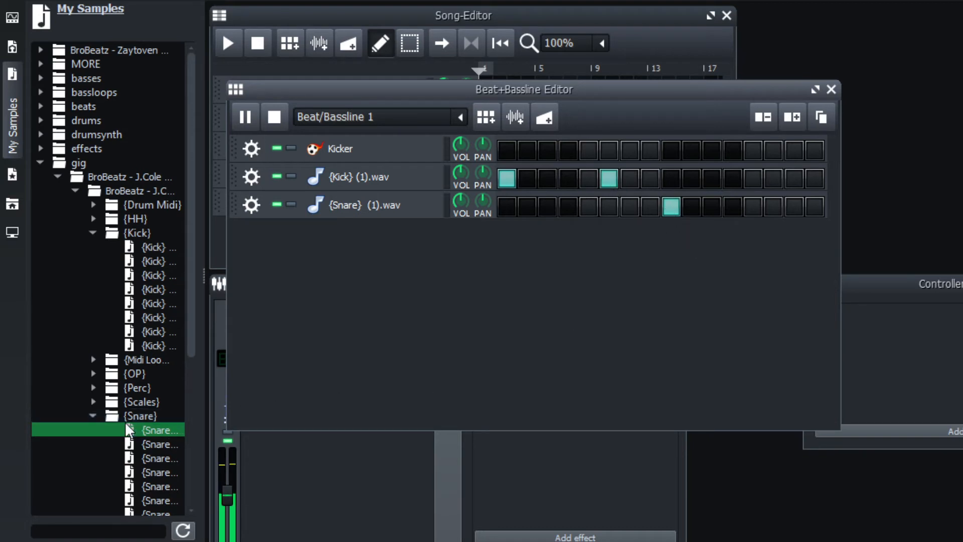
Preview the first hi-hat sample in the {HH} folder and move the second {Kick} (1).wav hit to step 7.
left_click(93, 416)
left_click(94, 219)
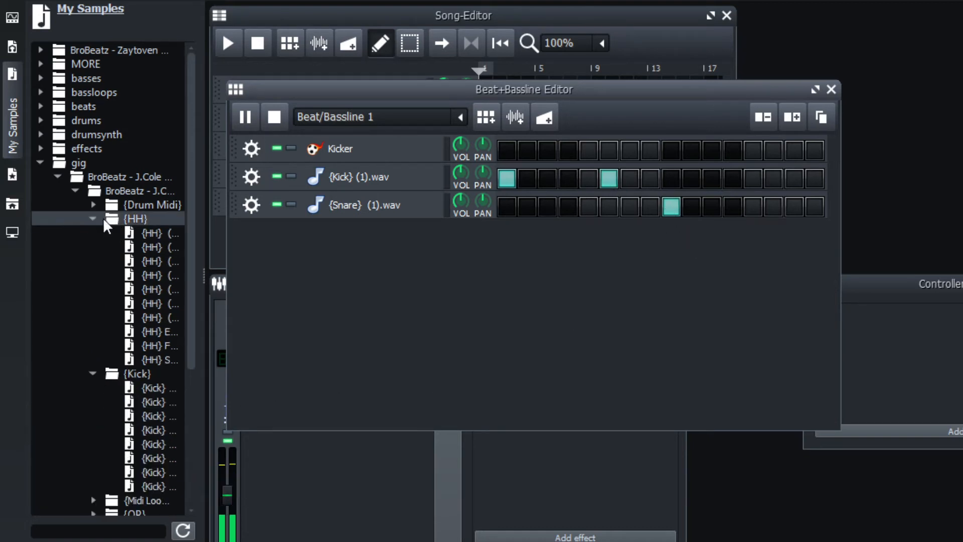
left_click(132, 231)
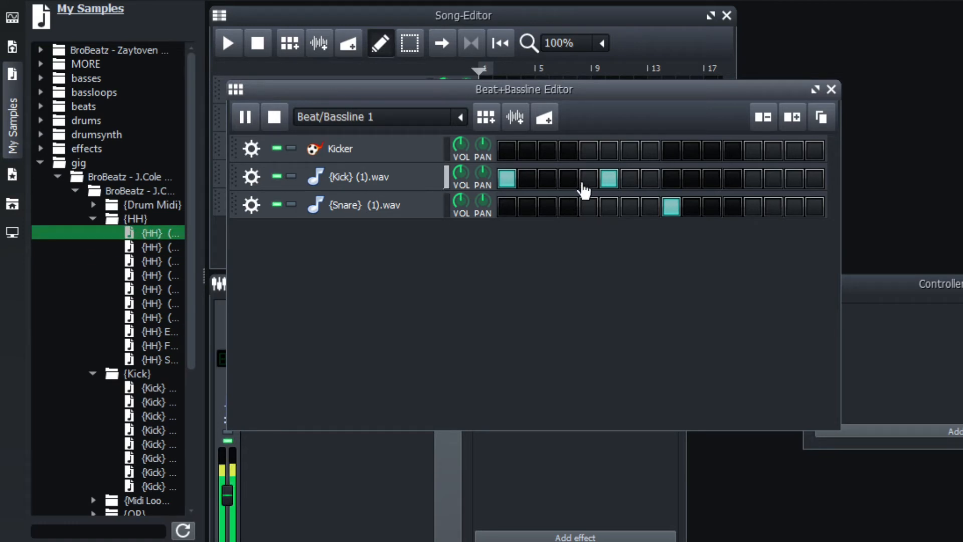
left_click(608, 178)
left_click(629, 178)
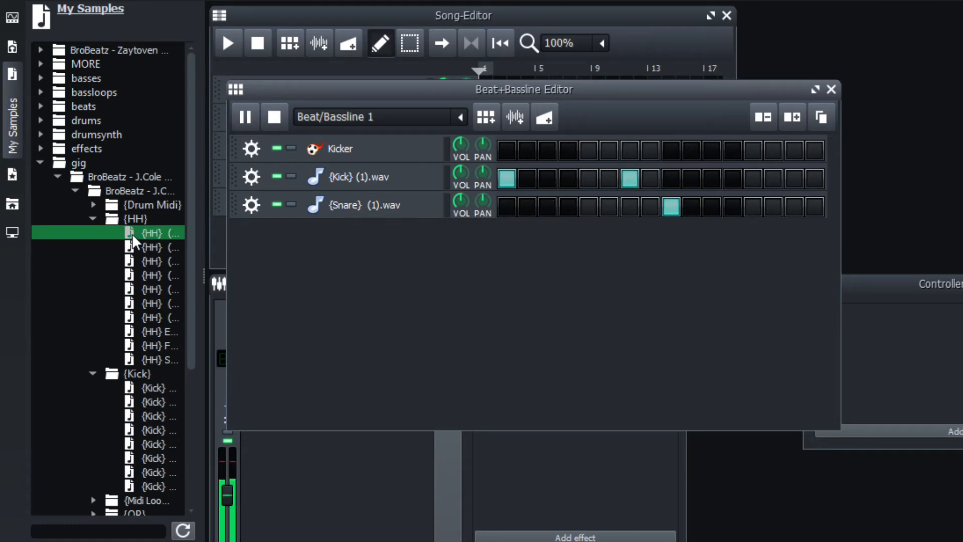
Add {HH} (1).wav as a new pattern track with hits on steps 1, 5, 9 and 13.
left_click_drag(132, 233, 341, 236)
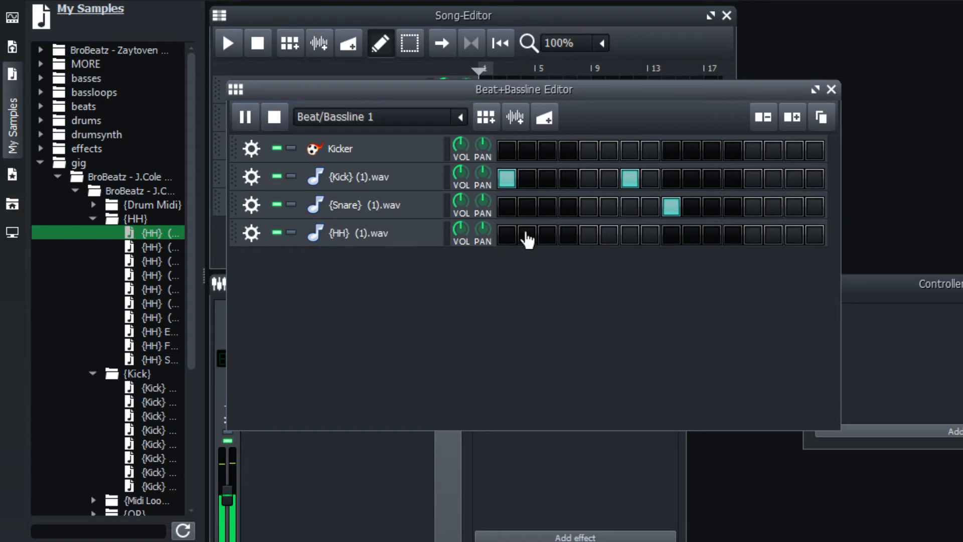
left_click(504, 236)
left_click(589, 235)
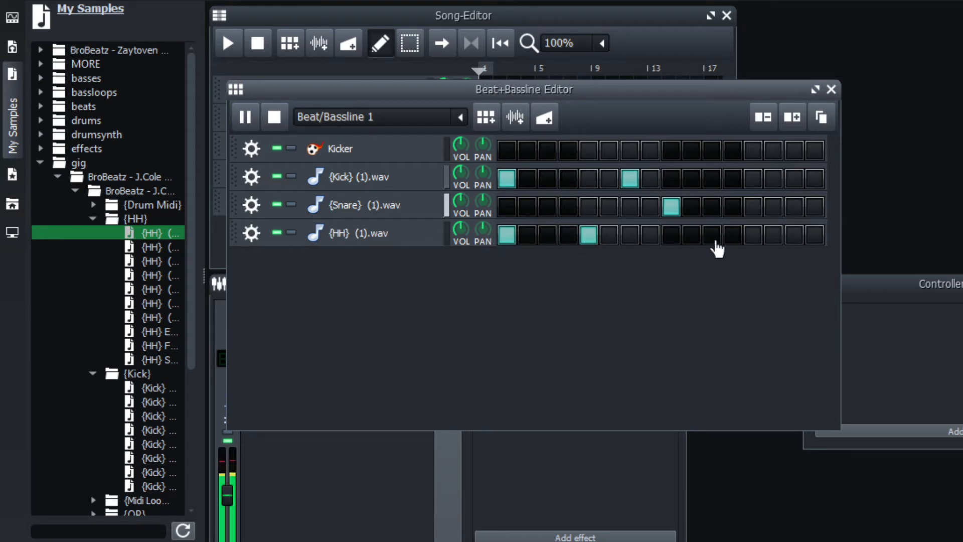
left_click(671, 235)
left_click(754, 235)
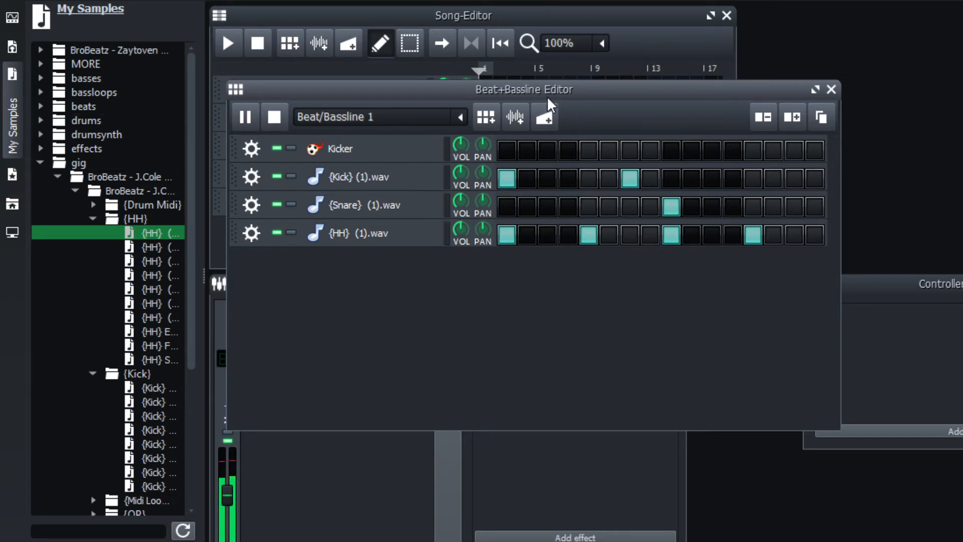
Move the Beat+Bassline Editor aside to uncover the song's tracks, and stop playback.
left_click_drag(565, 90, 847, 137)
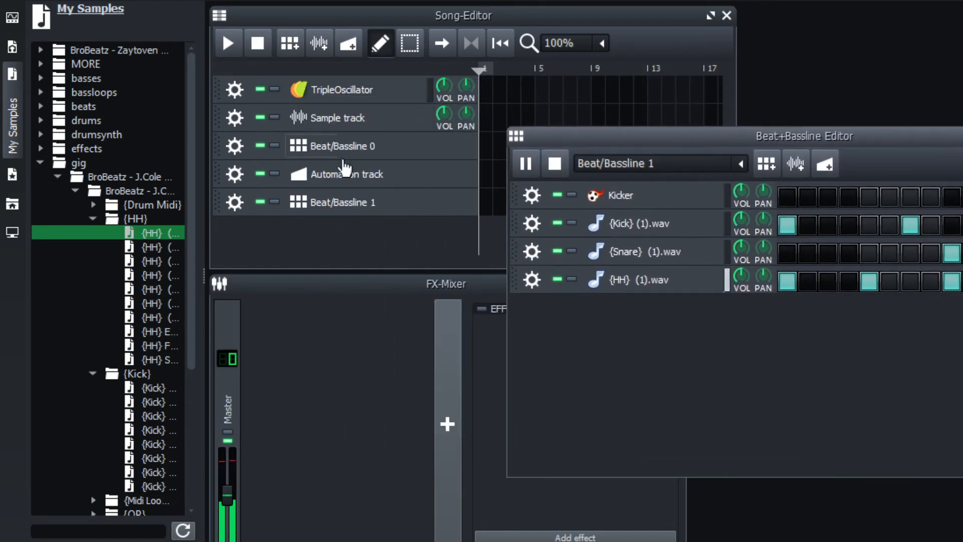
left_click(41, 162)
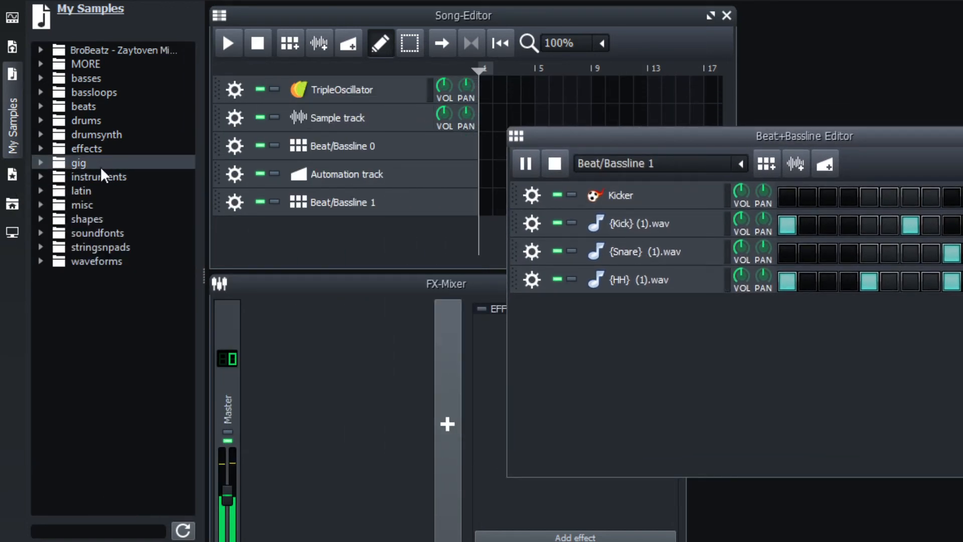
left_click(269, 49)
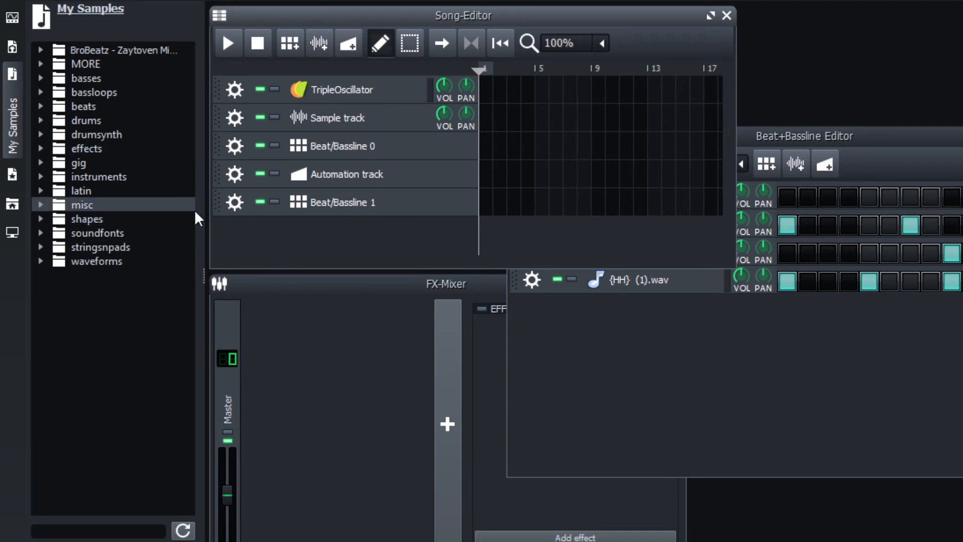
Add the VeSTige instrument plugin to the Song-Editor as a new track and bring its instrument window fully into view.
left_click(11, 48)
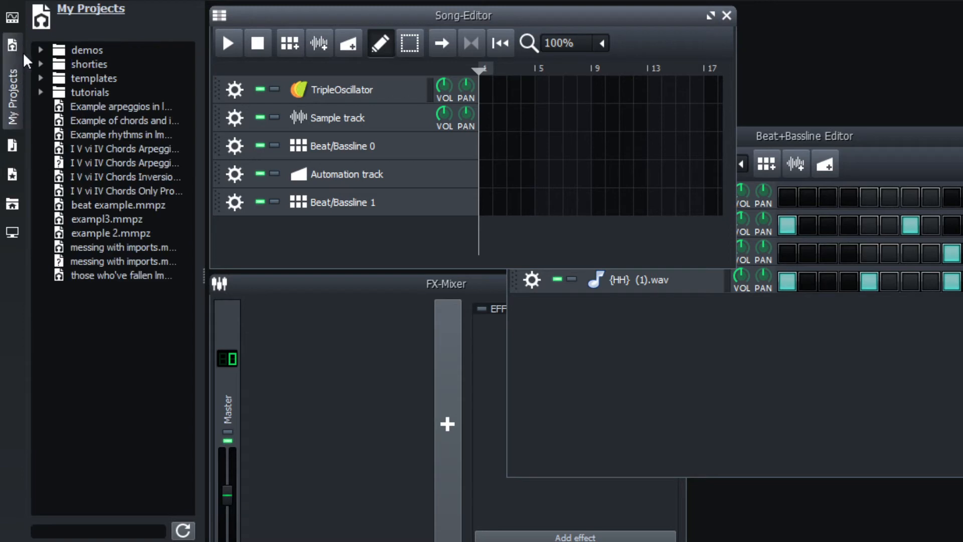
left_click(14, 148)
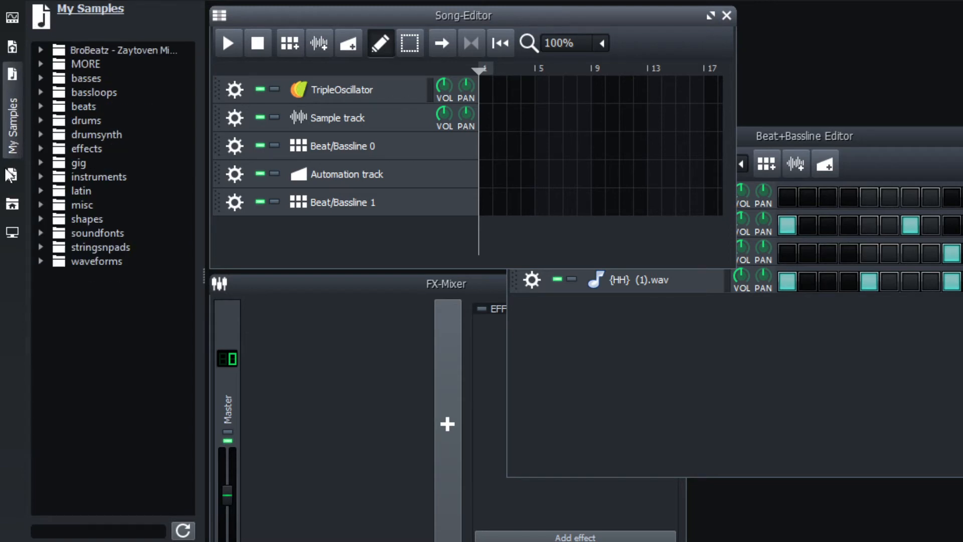
left_click(12, 19)
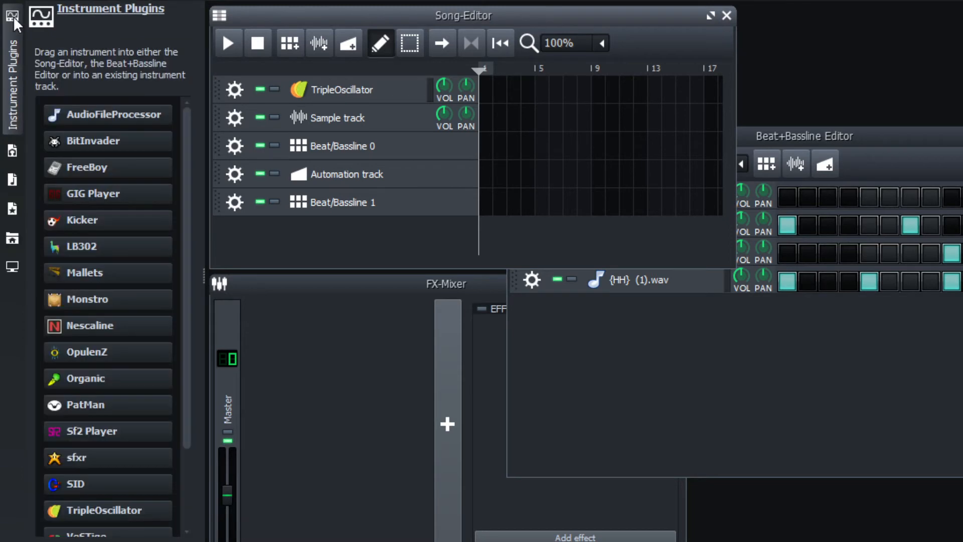
scroll(141, 393, "down", 3)
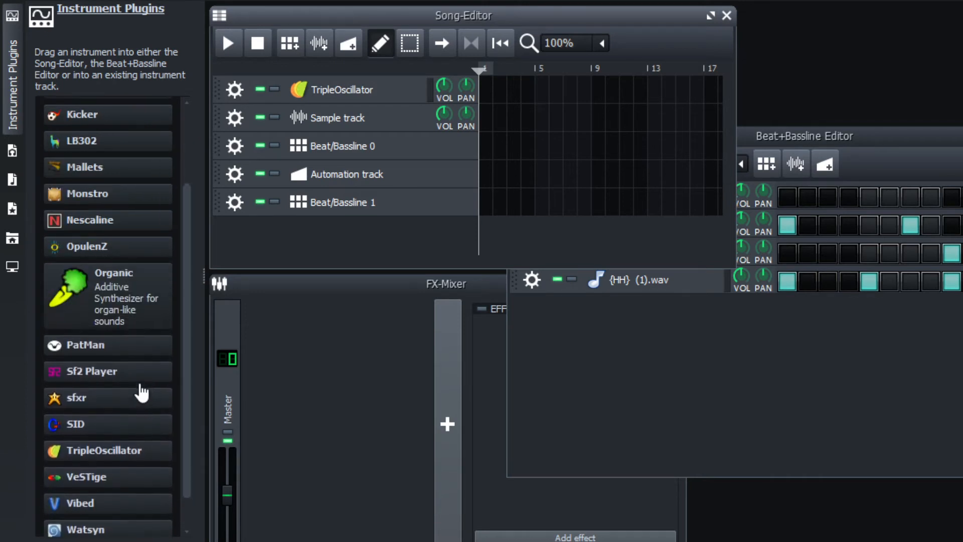
scroll(142, 414, "up", 4)
scroll(133, 403, "down", 4)
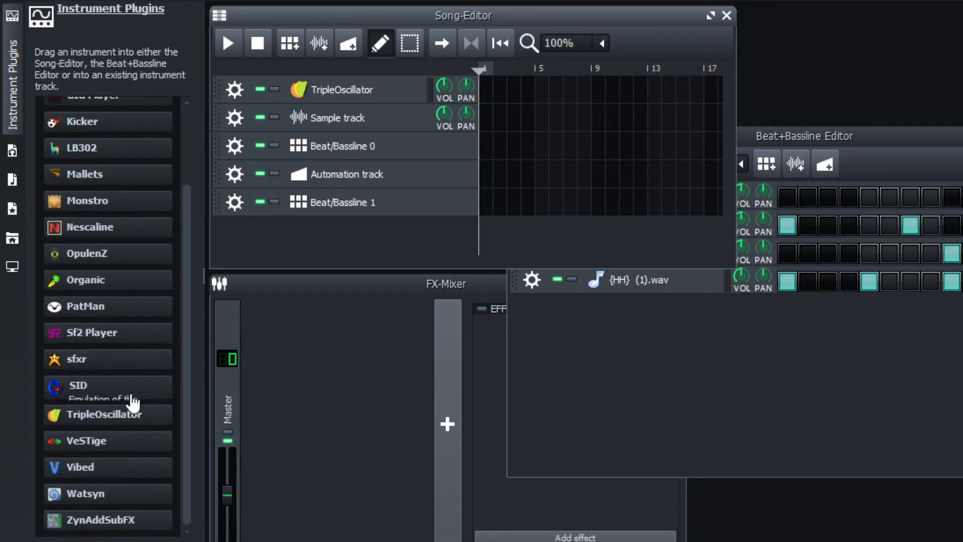
scroll(120, 241, "up", 4)
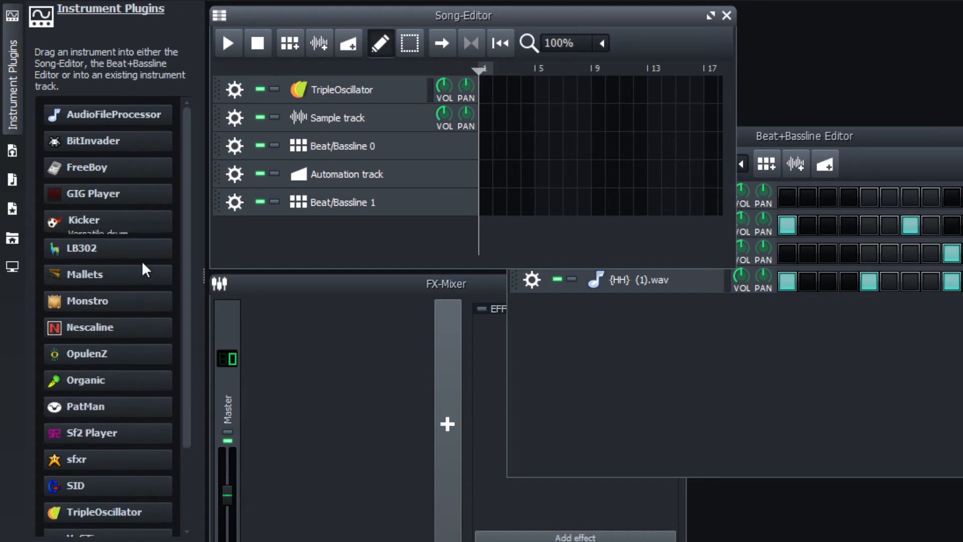
scroll(150, 301, "down", 3)
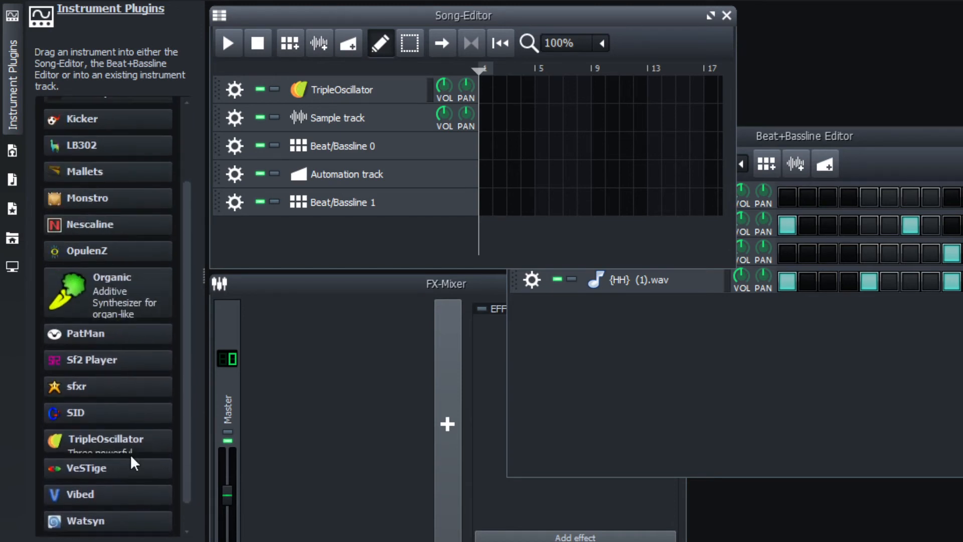
mouse_move(121, 452)
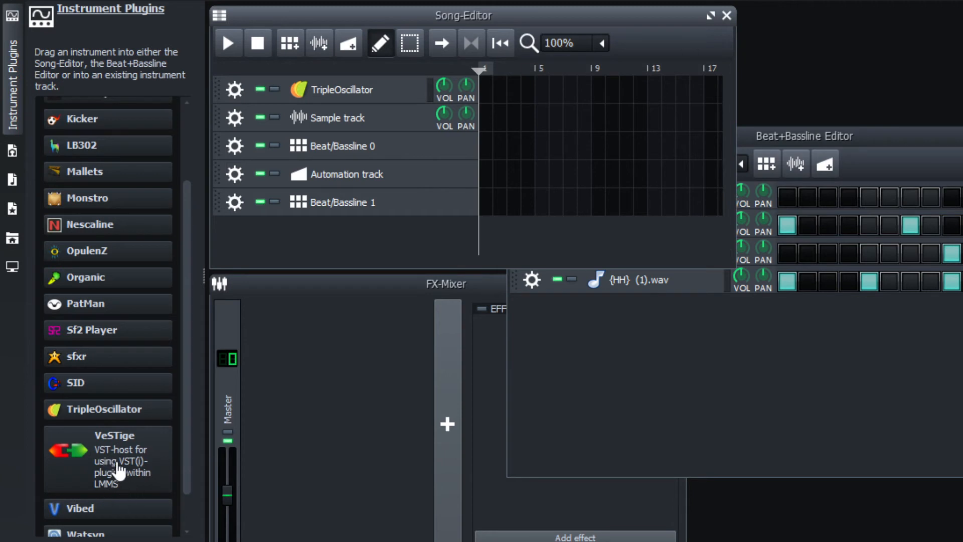
left_click_drag(115, 464, 302, 233)
left_click(341, 237)
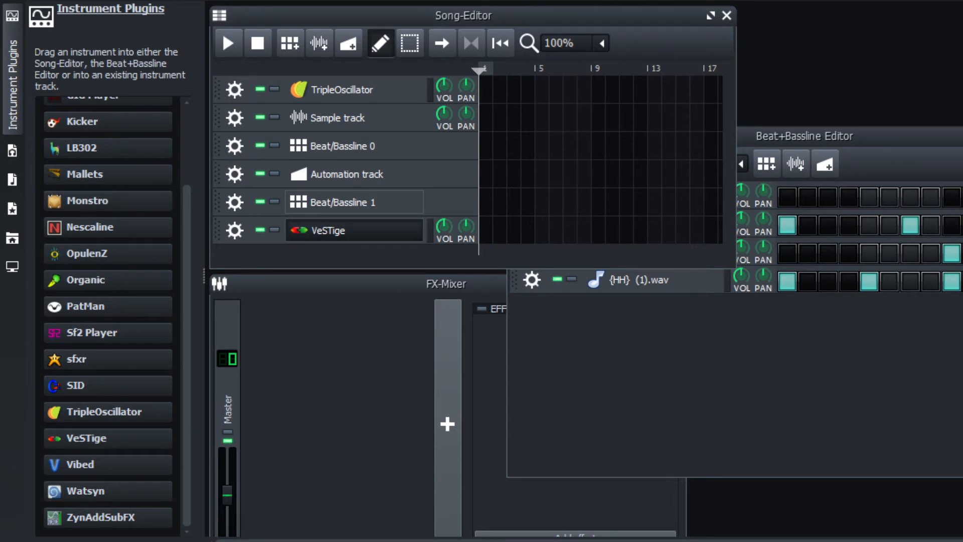
left_click_drag(962, 60, 702, 58)
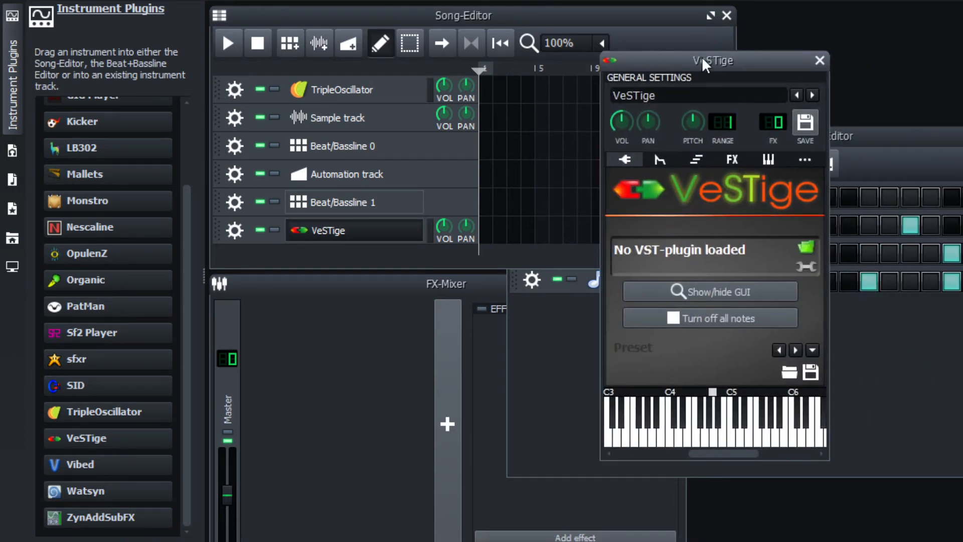
Load DSK RhodeZ.dll from the DSK RhodeZ folder in Downloads into VeSTige.
left_click(807, 249)
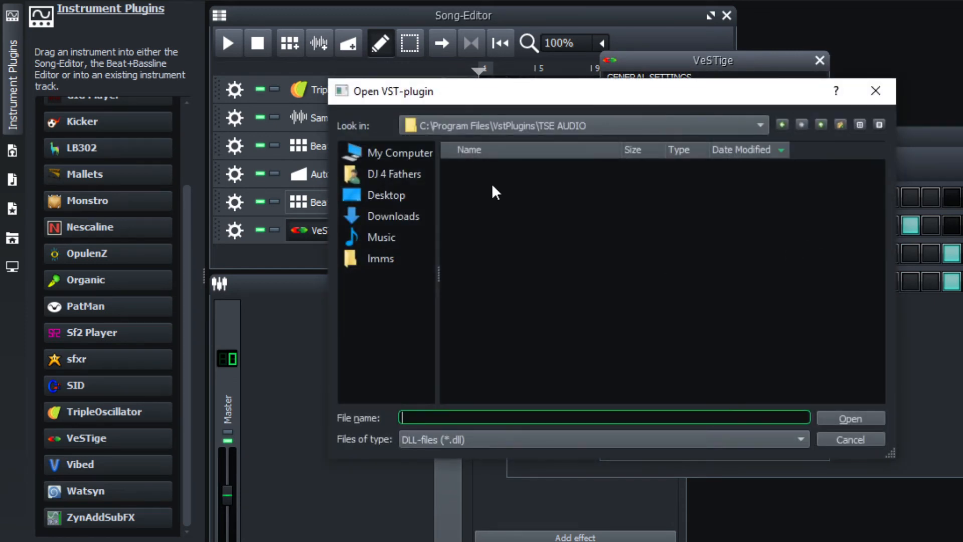
left_click(389, 221)
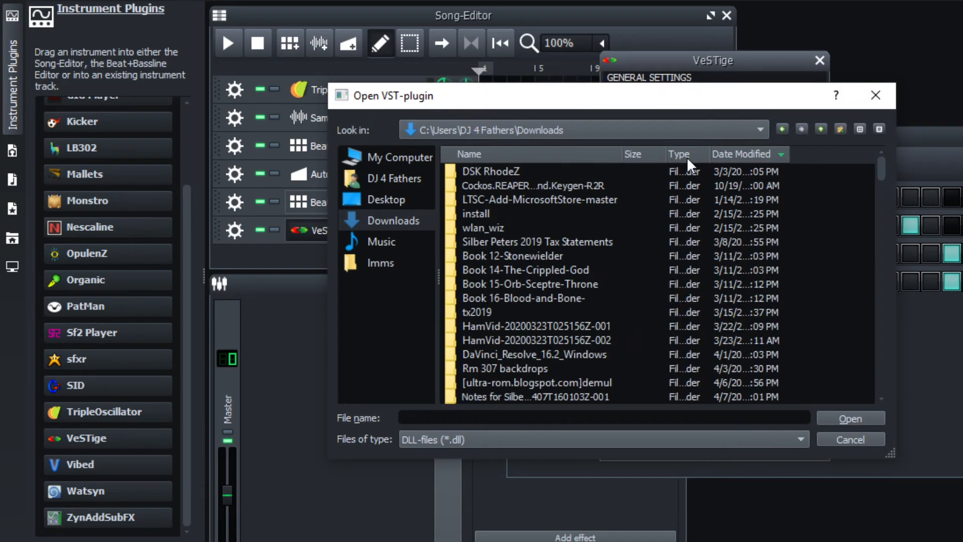
left_click_drag(880, 168, 877, 396)
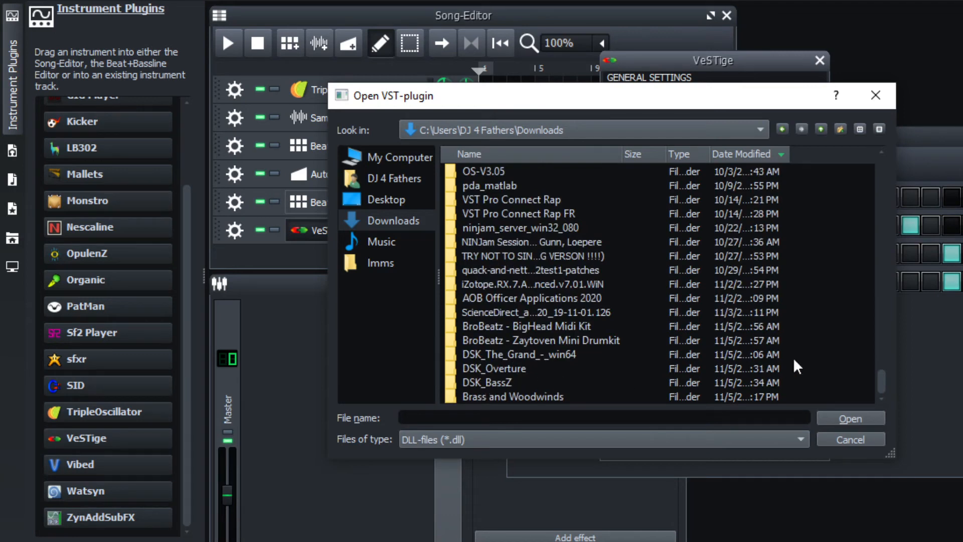
left_click_drag(874, 373, 871, 142)
double_click(501, 171)
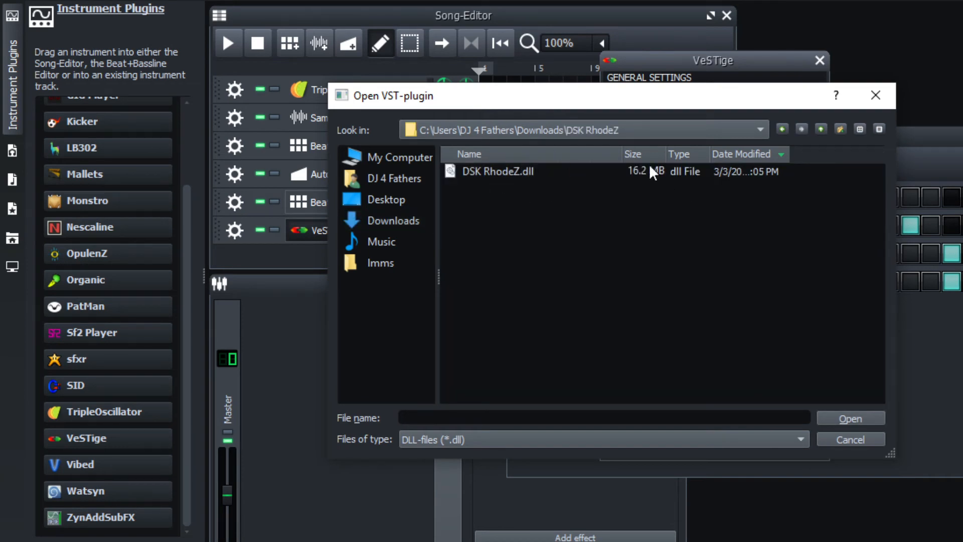
double_click(499, 171)
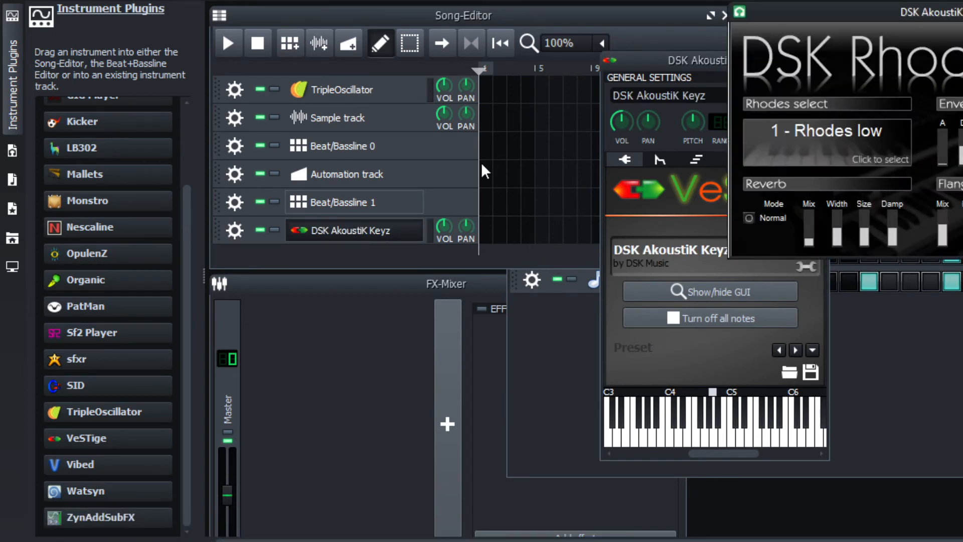
Test the loaded DSK instrument by playing a few notes on its on-screen keyboard.
left_click(720, 429)
left_click(692, 438)
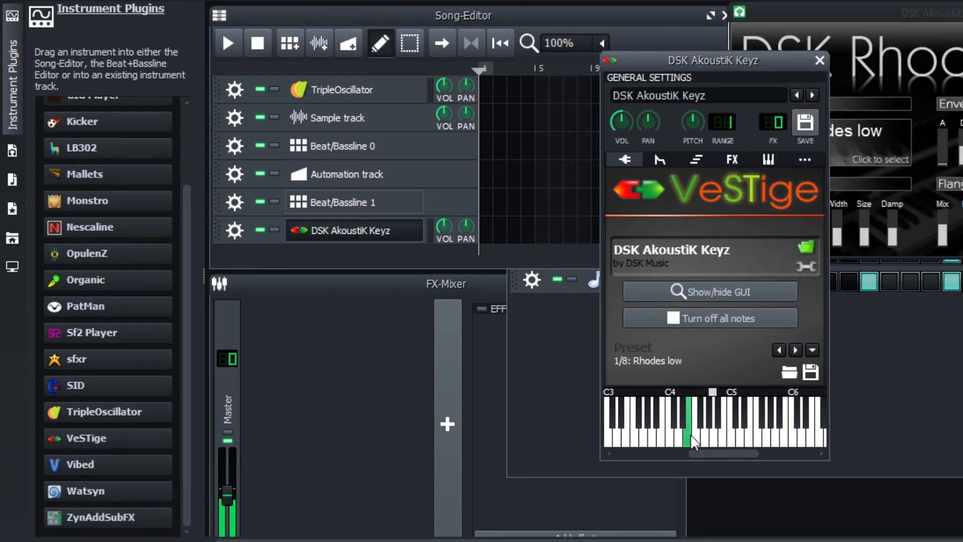
left_click(744, 427)
Preview piano02.ogg, piano01.ogg, e_organ01.ogg and the e_piano_accord02 sample from the instruments sample folder.
left_click(19, 152)
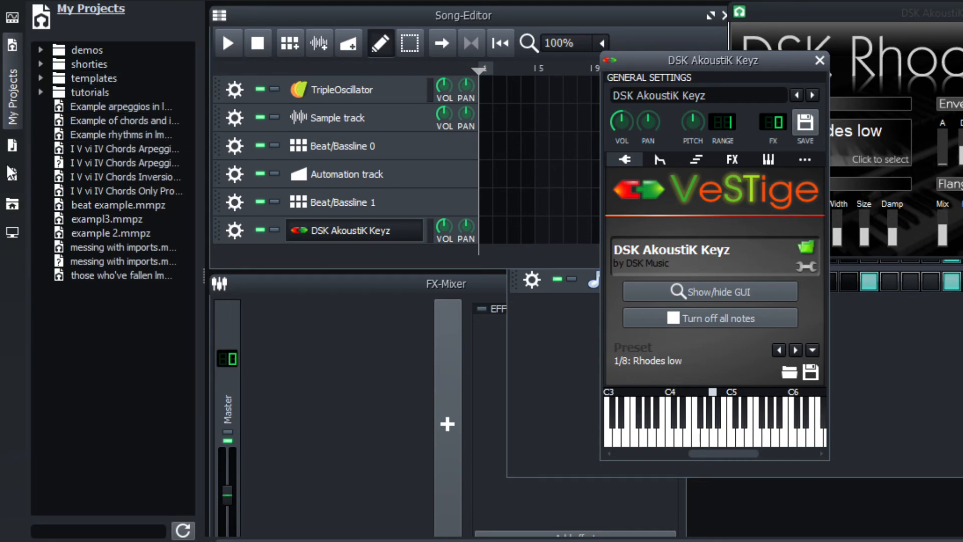
left_click(13, 146)
left_click(40, 176)
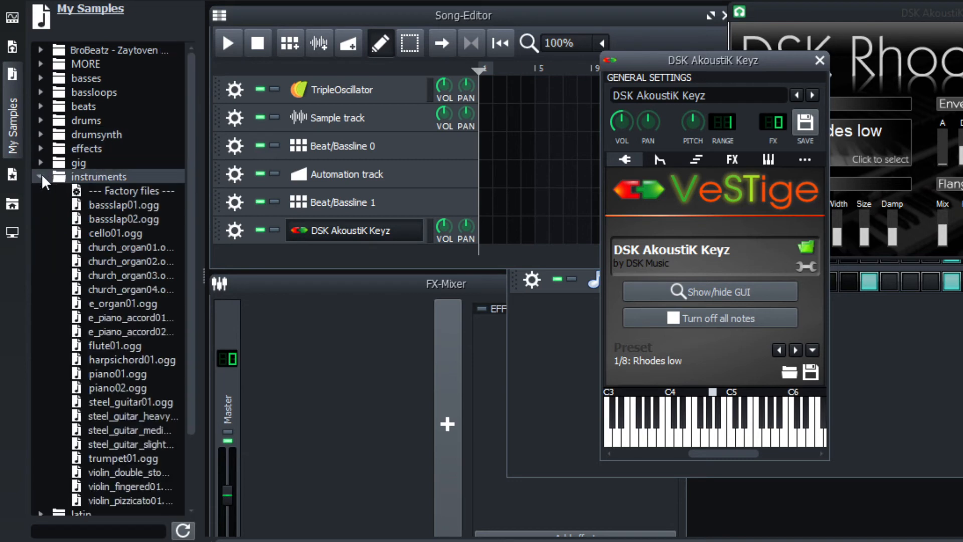
left_click(117, 383)
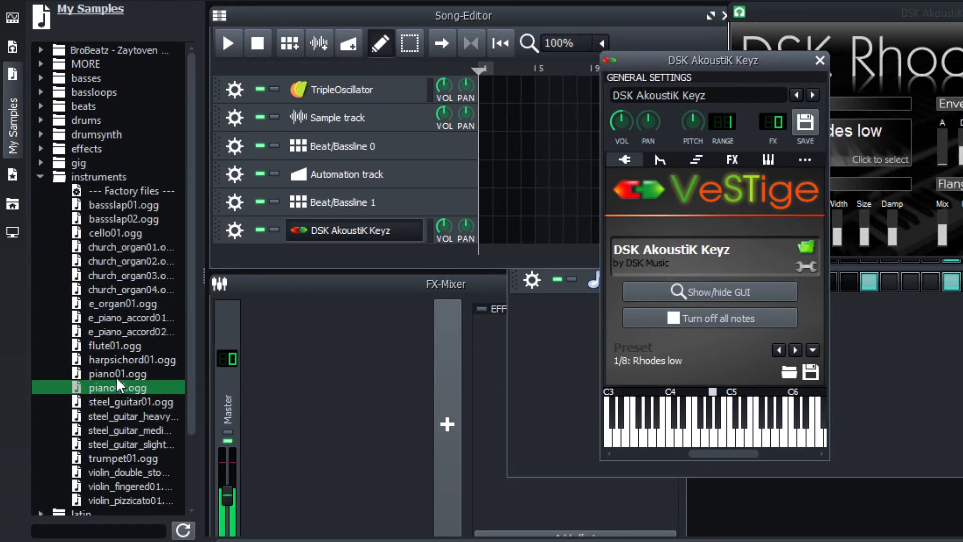
left_click(118, 374)
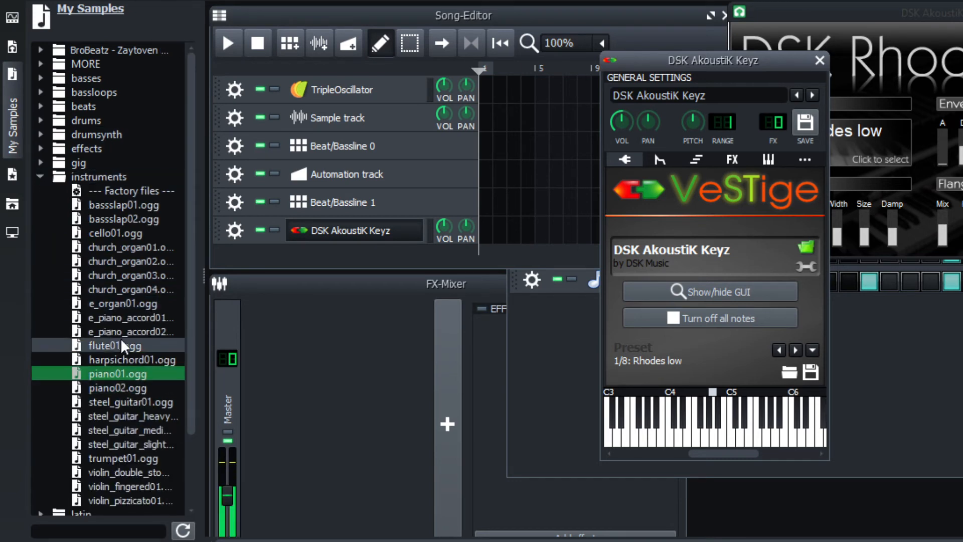
left_click(119, 317)
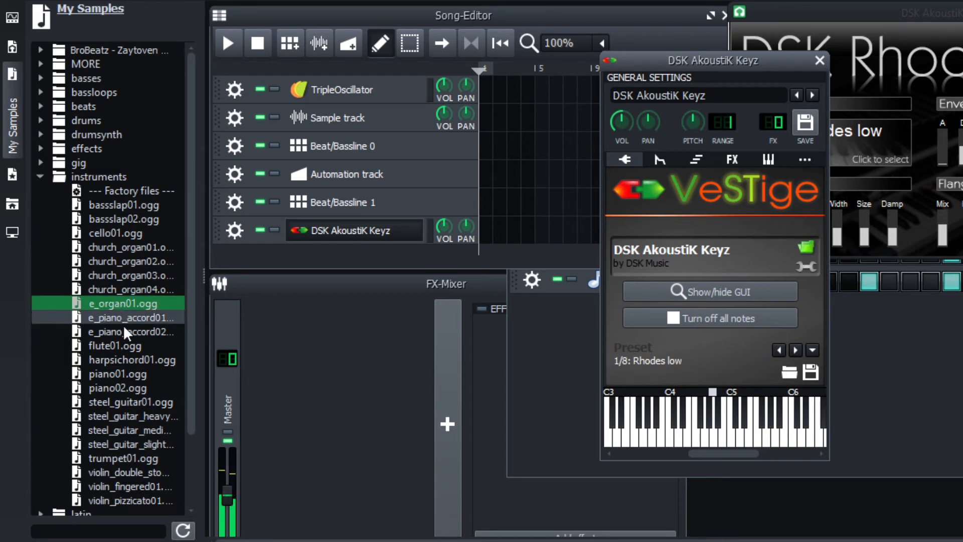
left_click(123, 328)
Play an ascending run of notes with the DSK instrument's Rhodes low preset to compare it with the piano samples.
left_click(725, 430)
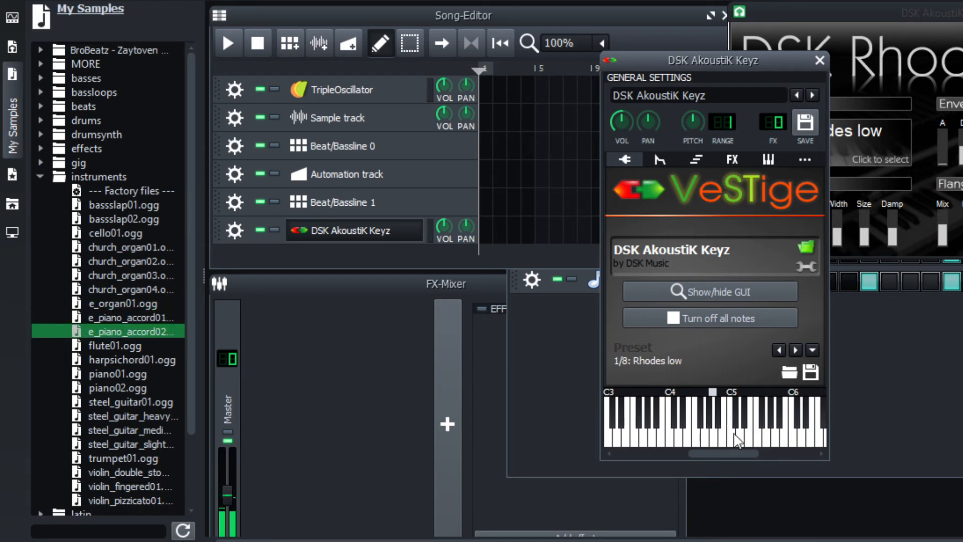
left_click(754, 436)
left_click(768, 436)
left_click(777, 435)
left_click(780, 426)
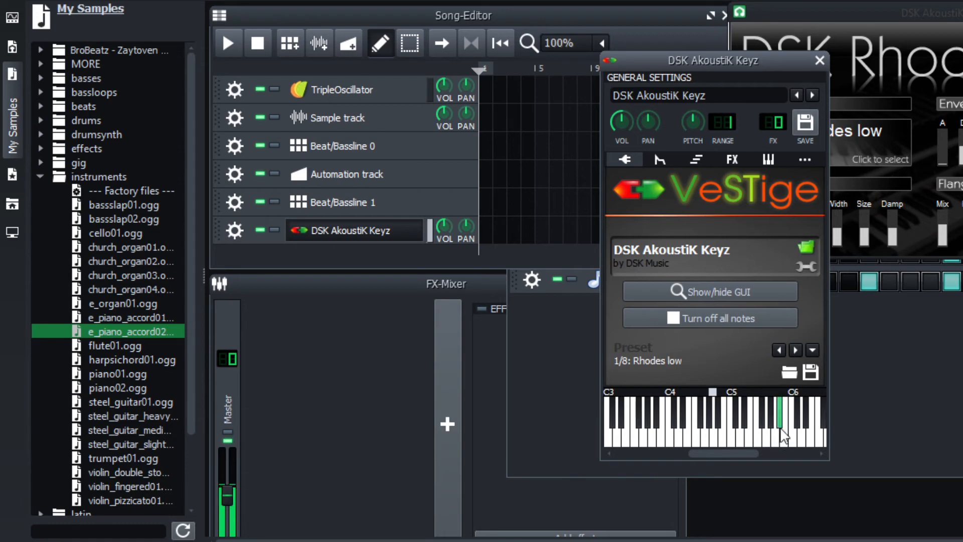
Create a pattern at bar 1 of the DSK AkoustiK Keyz track and place a G4, B4 and D5 chord at its start.
left_click(778, 434)
left_click(487, 235)
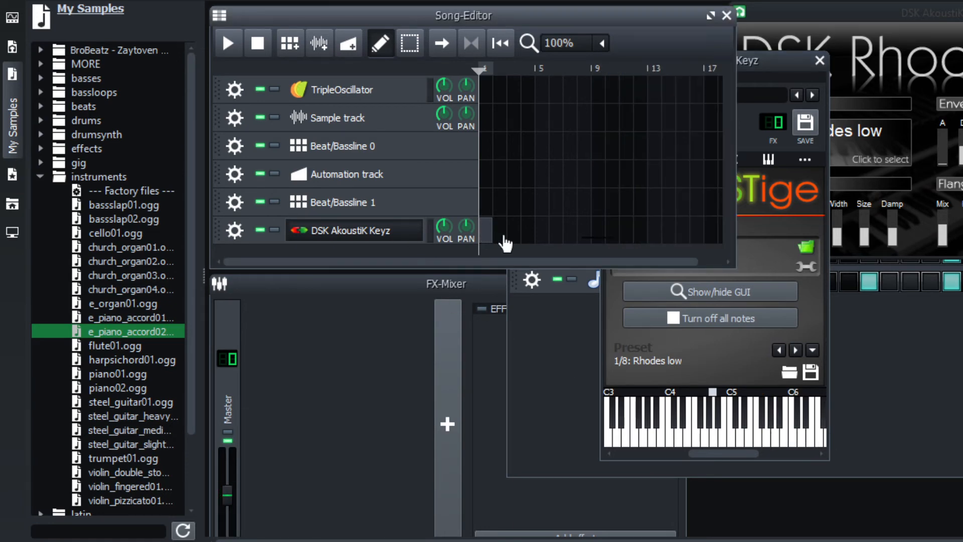
double_click(487, 234)
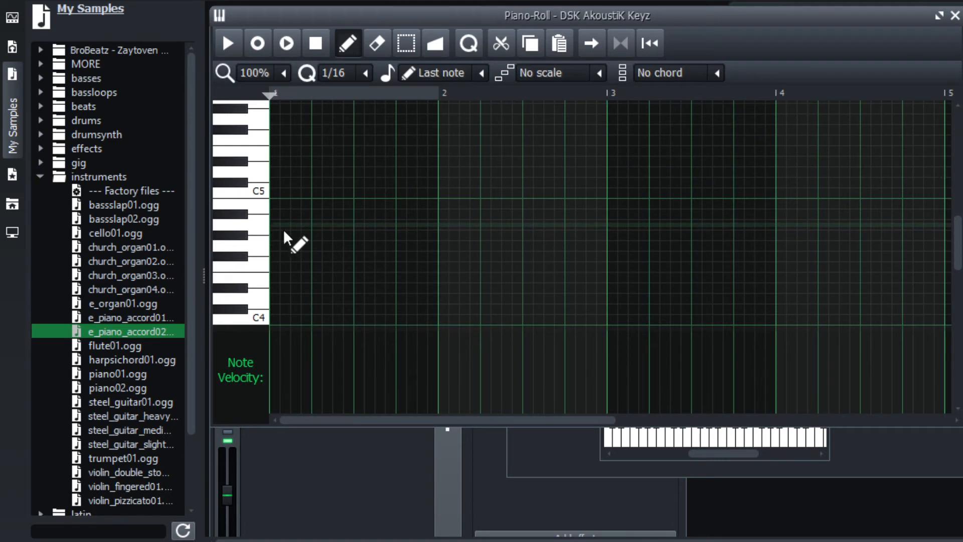
left_click(255, 247)
left_click_drag(317, 192, 282, 204)
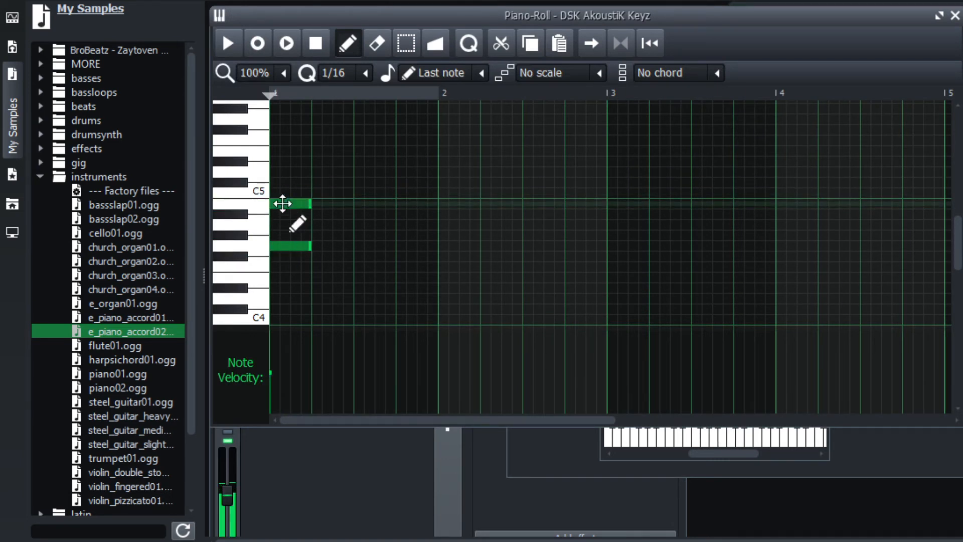
left_click(275, 173)
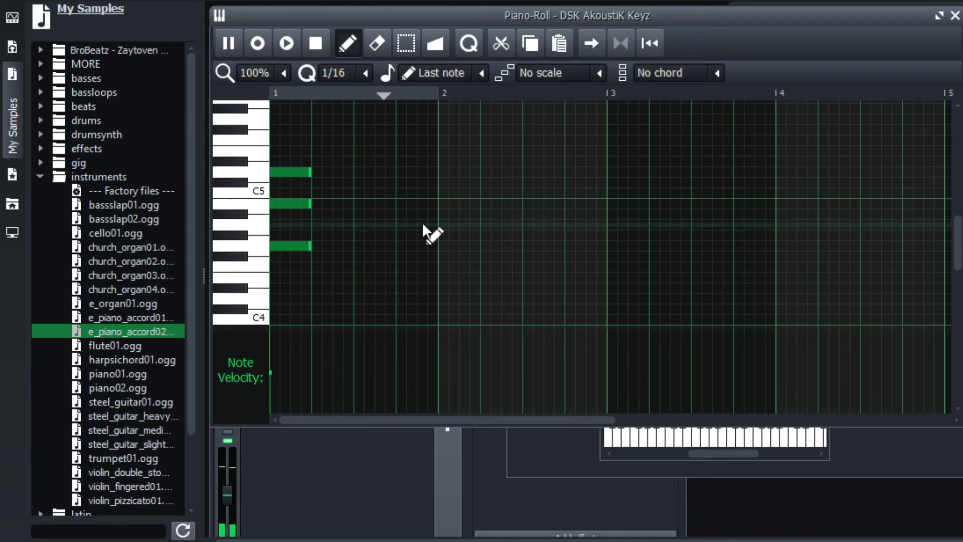
Lengthen all three chord notes to one full bar, play the chord back and close the piano roll.
left_click_drag(374, 148, 251, 260)
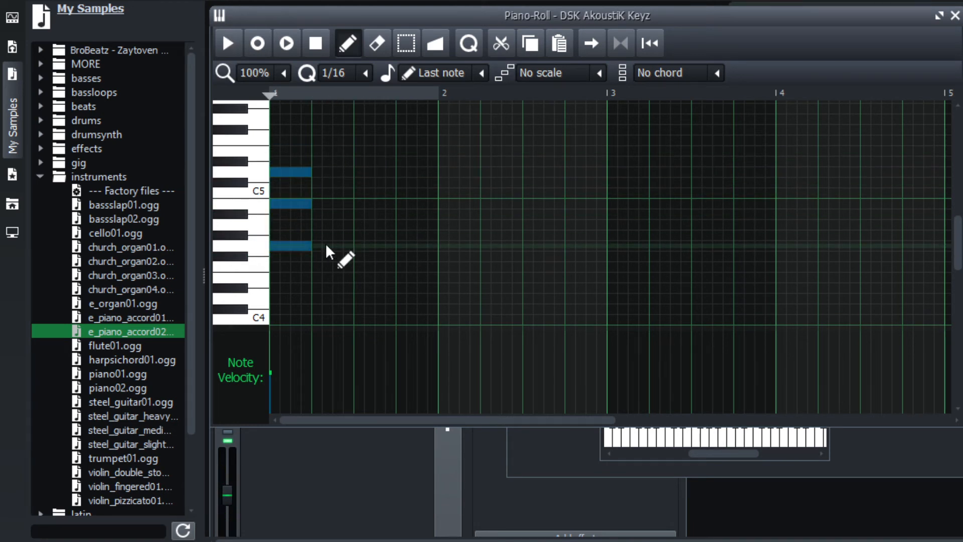
left_click_drag(311, 246, 442, 248)
key("space")
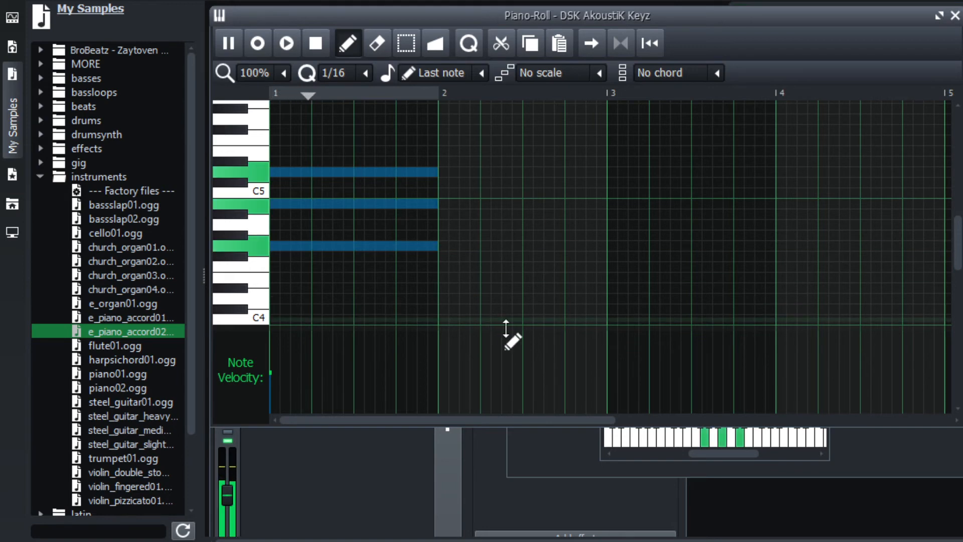
key("space")
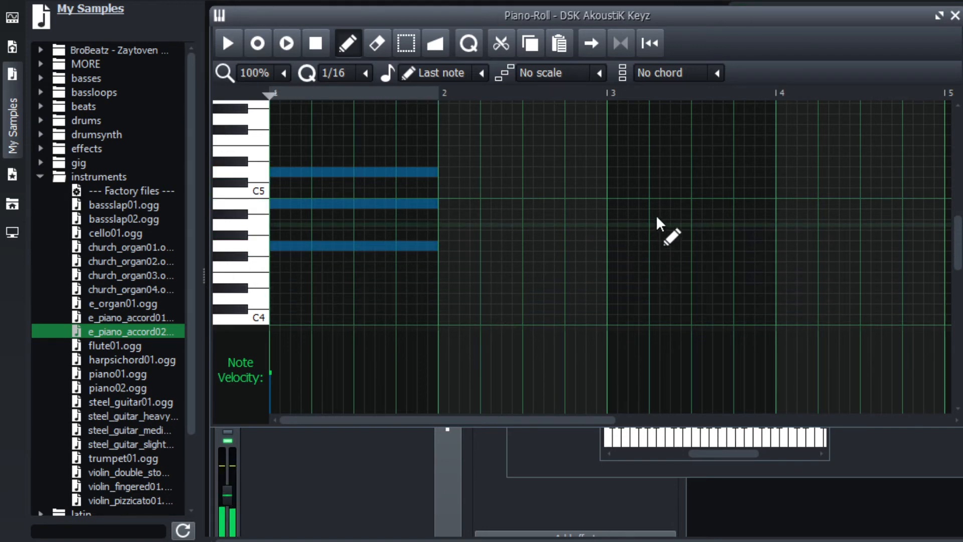
left_click(956, 15)
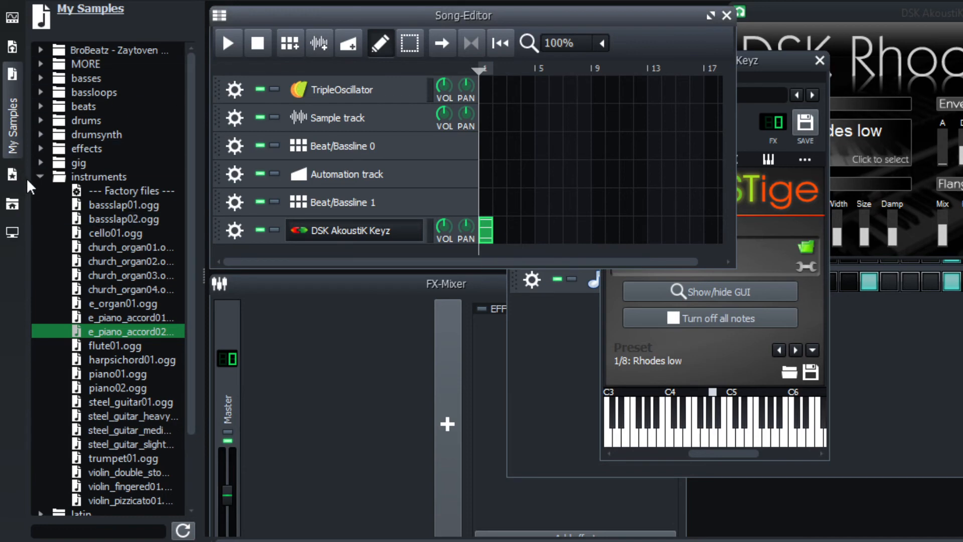
Find VeSTige among the instrument plugins and add it to the song as a new track.
left_click(12, 175)
left_click(11, 196)
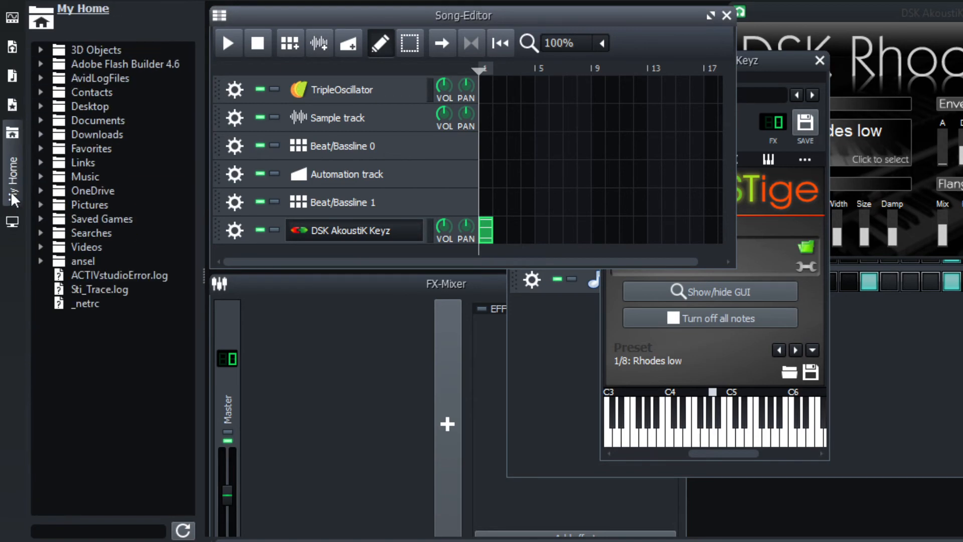
left_click(13, 74)
left_click(12, 47)
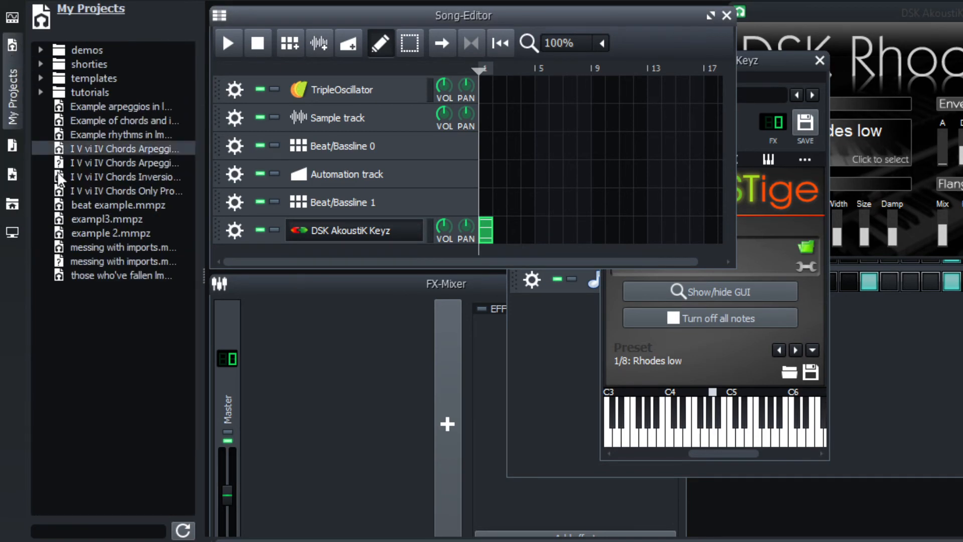
left_click(12, 17)
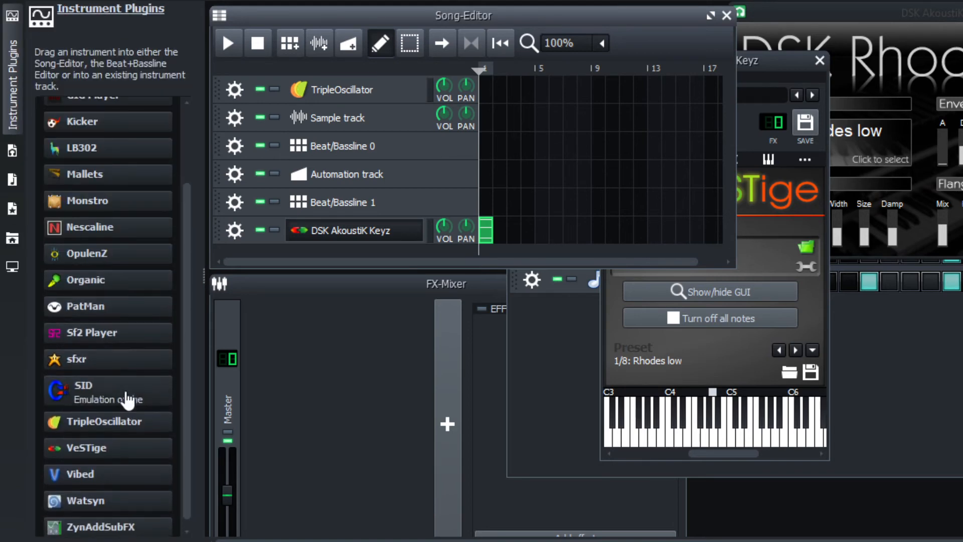
left_click_drag(101, 447, 330, 247)
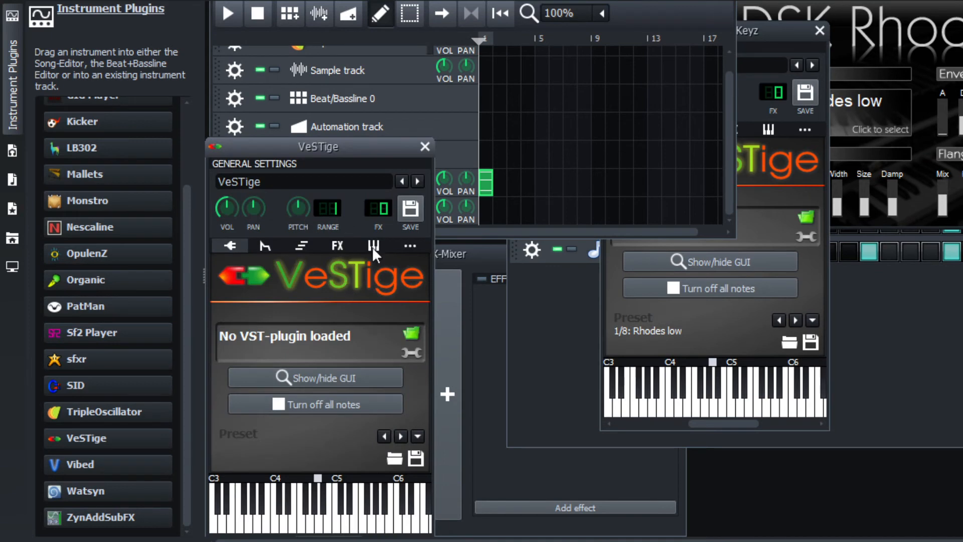
Load the DSK The Grand plugin from the DSK_The_Grand_-_win64 folder in Downloads into the new VeSTige track.
left_click(411, 334)
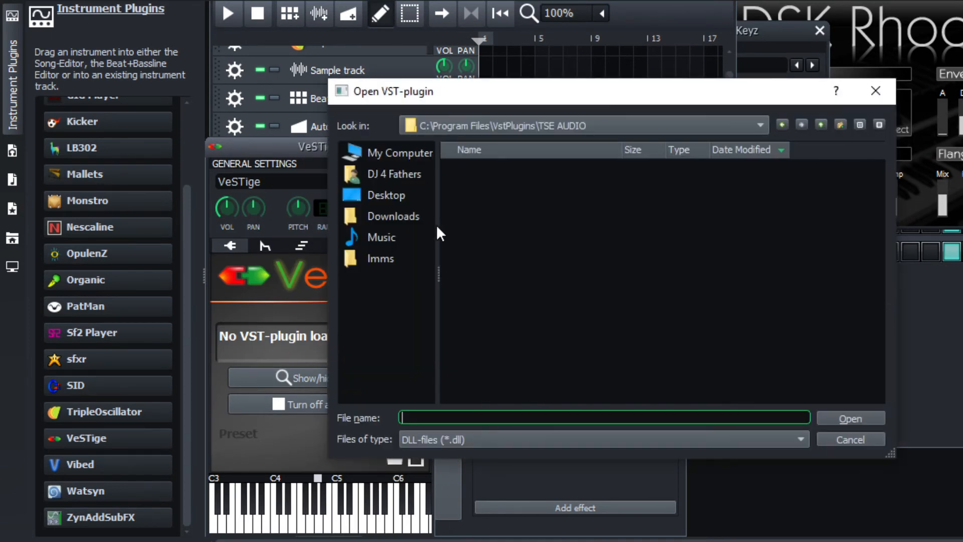
left_click(409, 216)
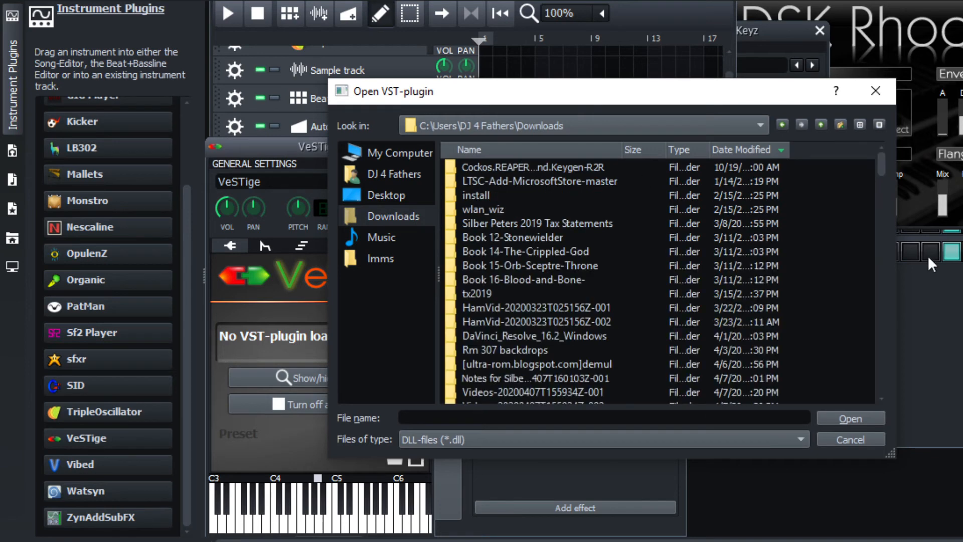
left_click_drag(882, 171, 885, 401)
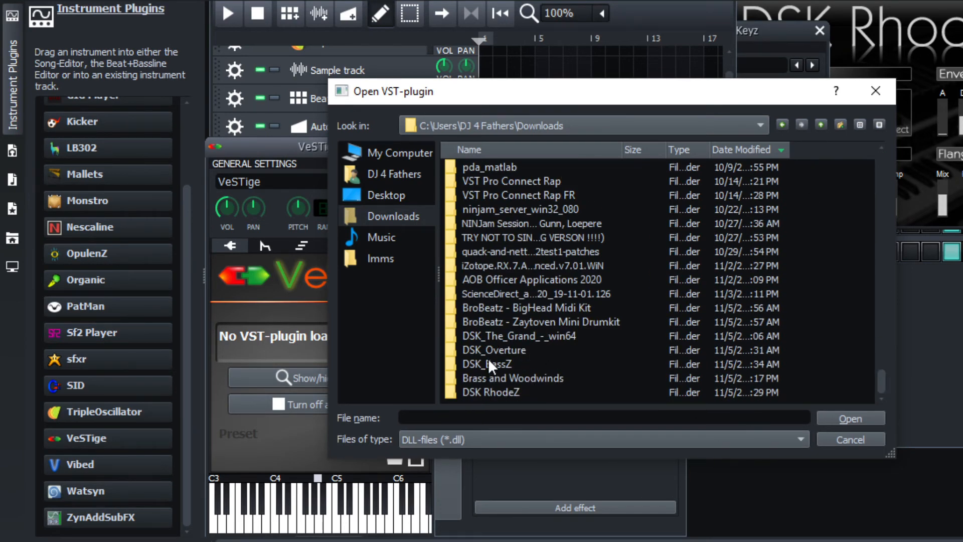
double_click(496, 333)
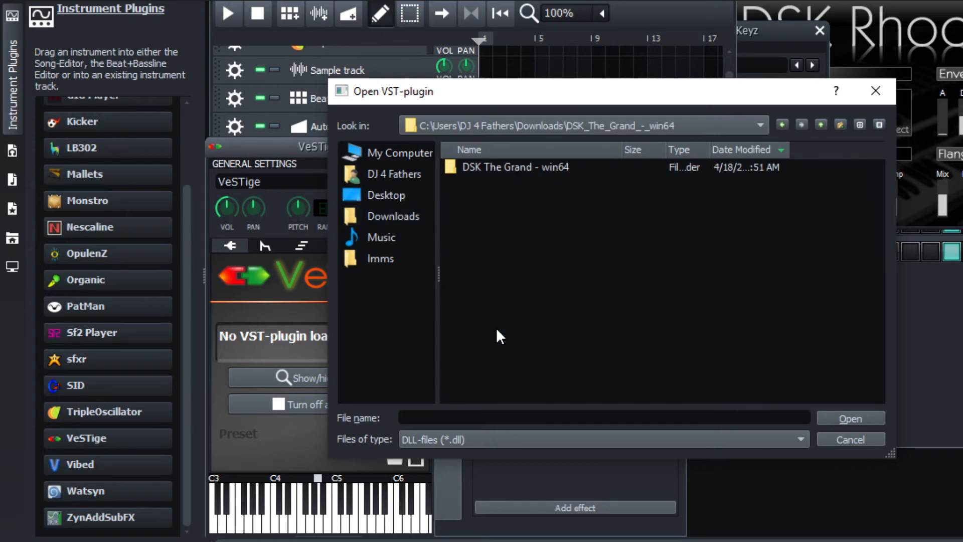
double_click(502, 168)
double_click(496, 179)
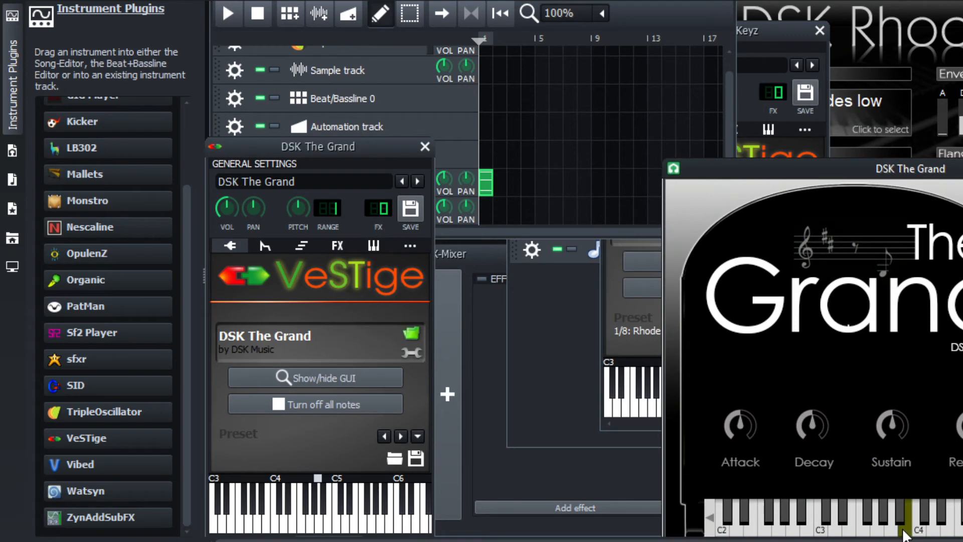
Create a pattern at bar 1 of the DSK The Grand track, with one G4 note at its start shortened to an eighth.
left_click(633, 21)
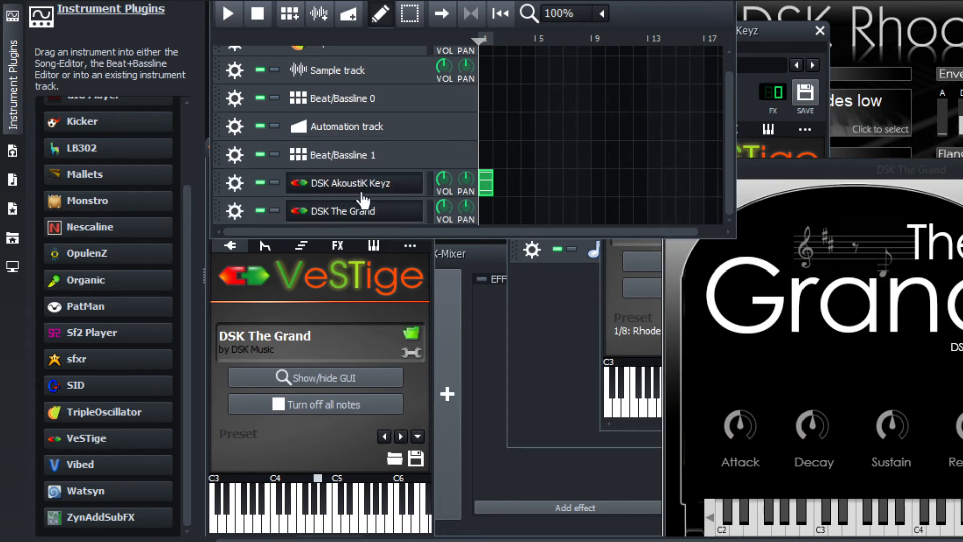
double_click(489, 219)
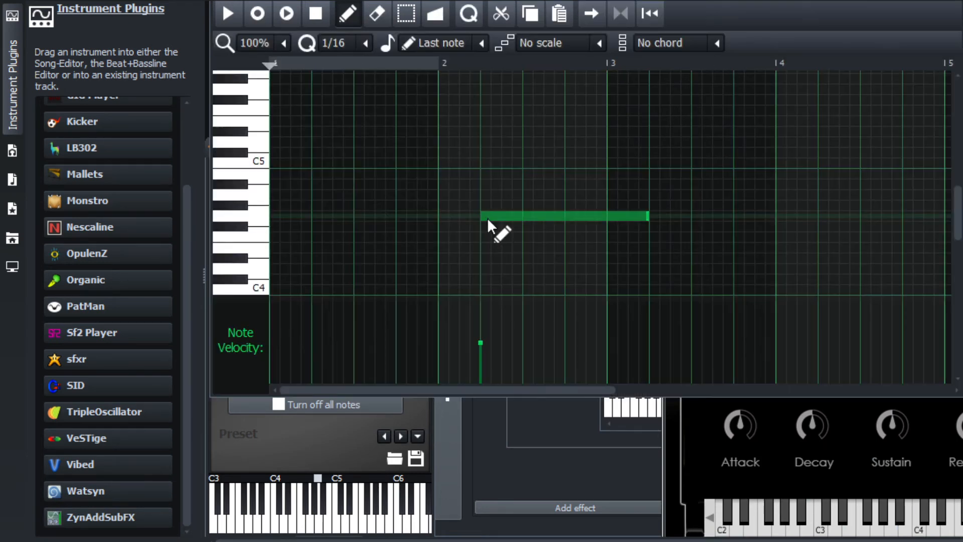
left_click_drag(490, 218, 248, 215)
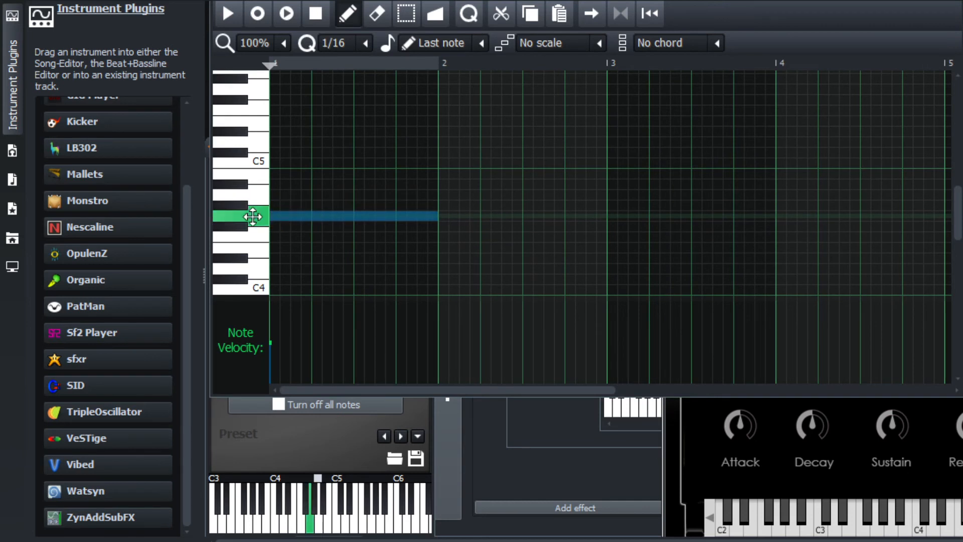
left_click_drag(440, 215, 289, 213)
Shape the DSK The Grand pattern into an eighth-note melody of D5, B4, D5, B4, G4 and G4 within bar 1, and play it.
left_click(294, 174)
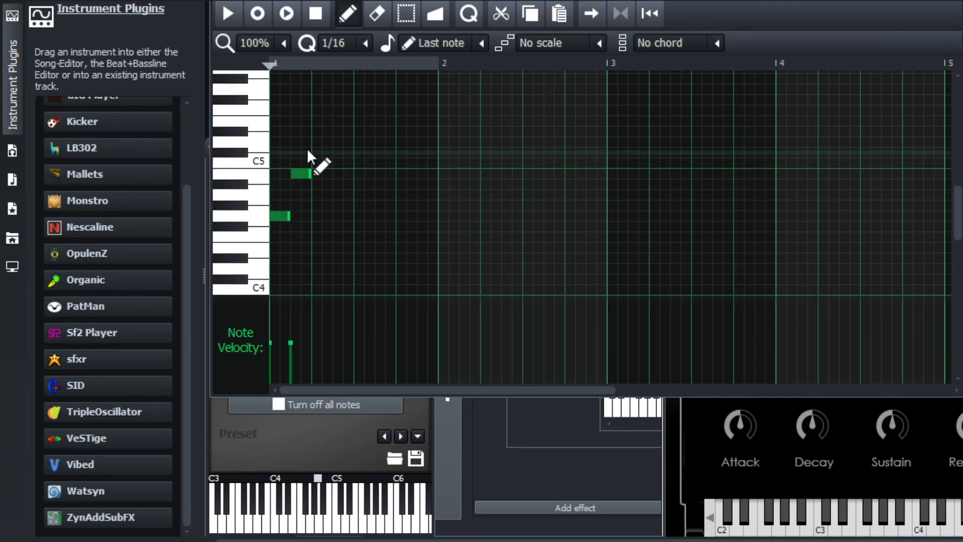
left_click(317, 142)
left_click(338, 173)
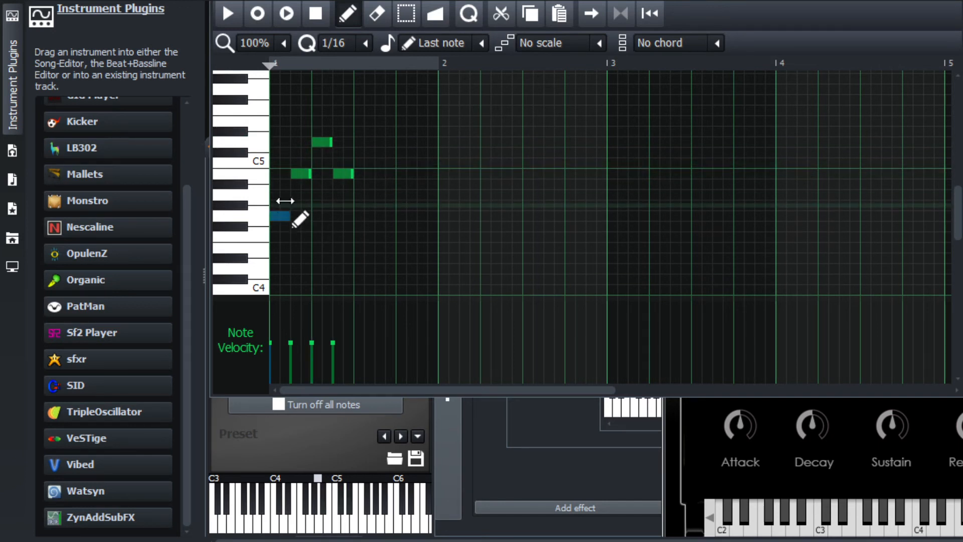
left_click_drag(280, 216, 277, 146)
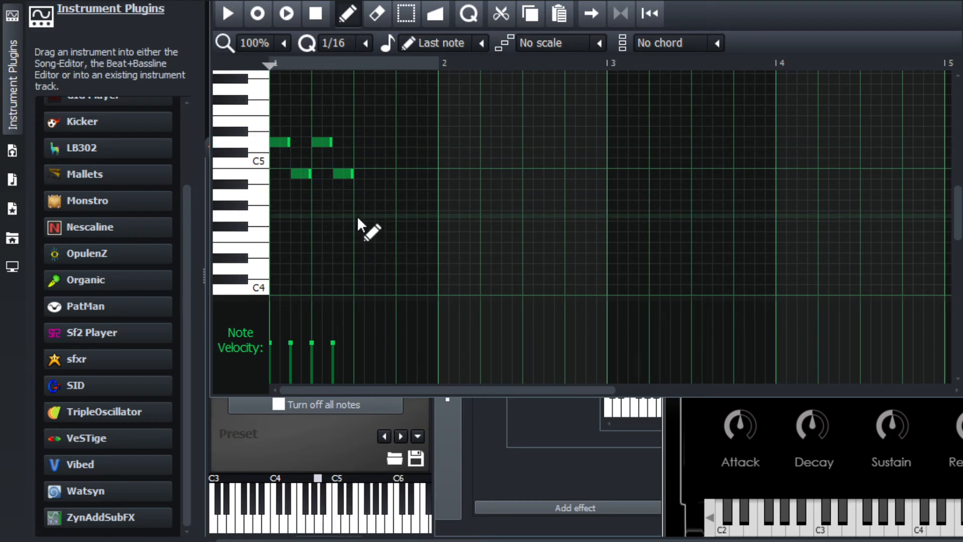
left_click(357, 216)
left_click(400, 216)
key("space")
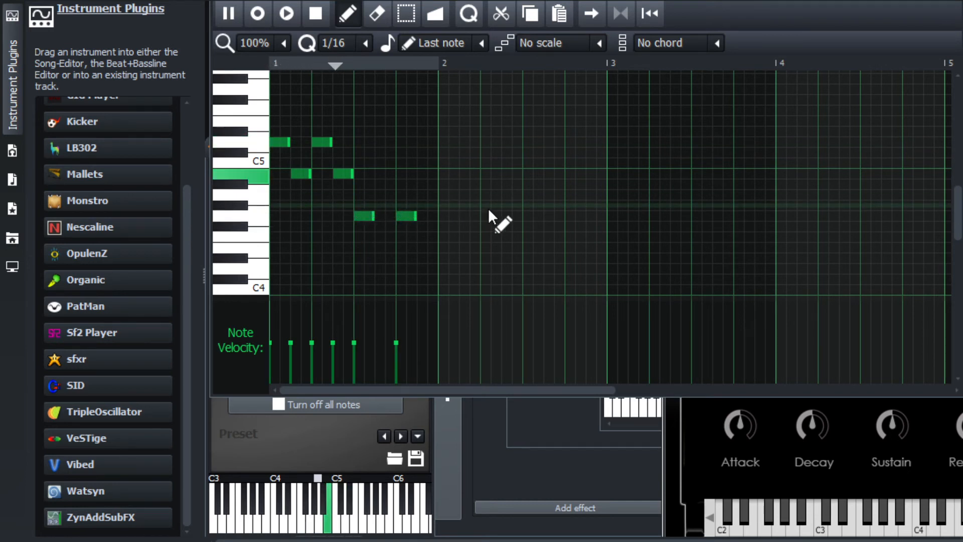
key("space")
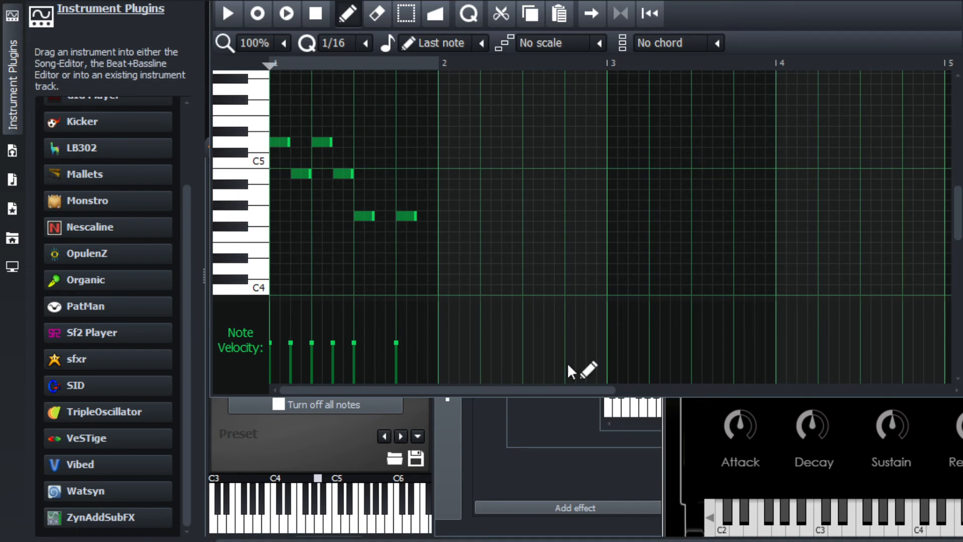
Move the piano roll clear of the Song-Editor and place a Beat/Bassline 1 clip at bar 1.
key("F6")
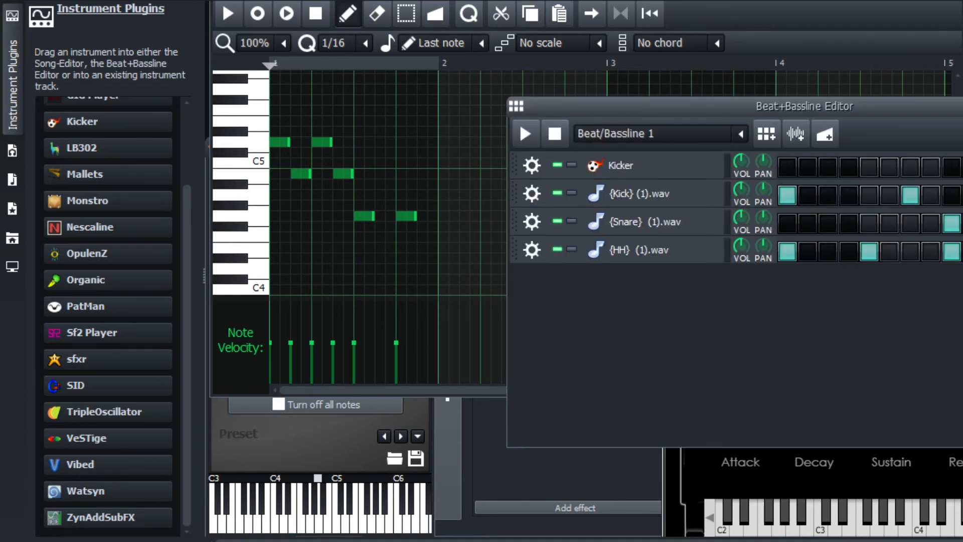
key("F6")
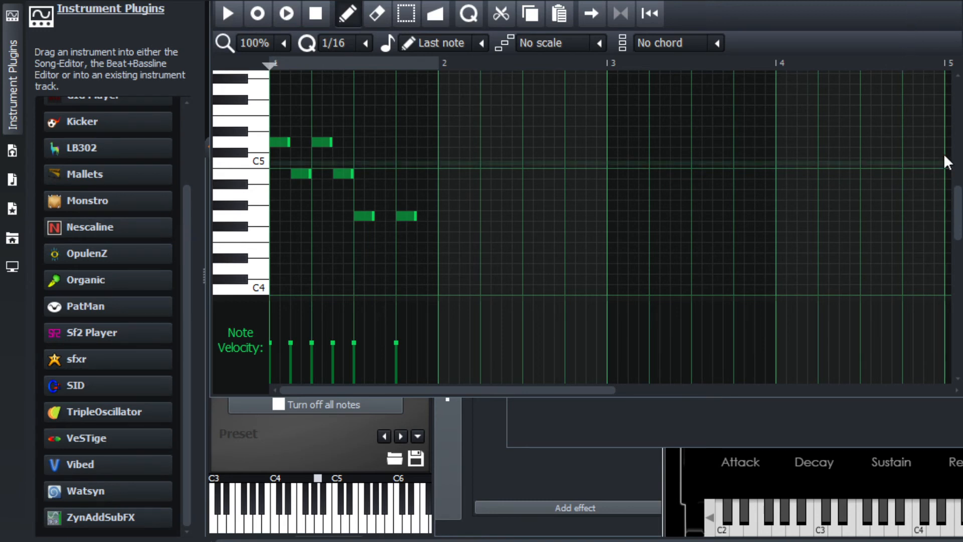
scroll(946, 89, "up", 3)
scroll(854, 46, "up", 1)
left_click_drag(768, 17, 812, 294)
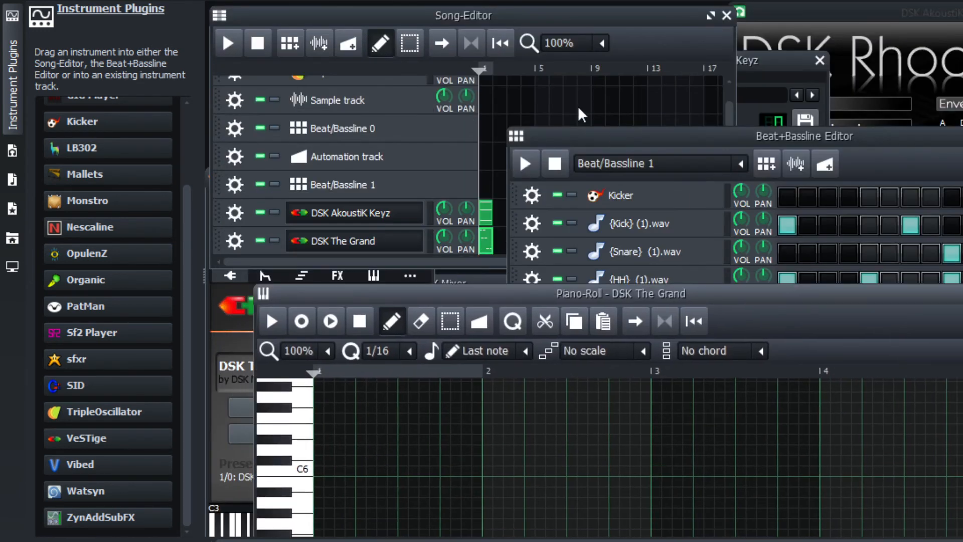
left_click(613, 19)
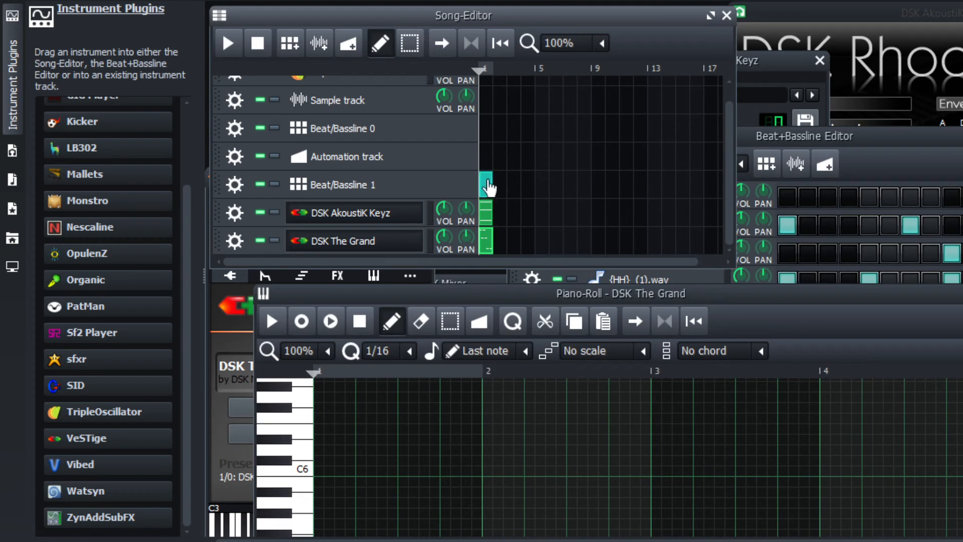
Play the song with drums, Rhodes and piano together, enable loop points and play bar 1 as a loop.
key("space")
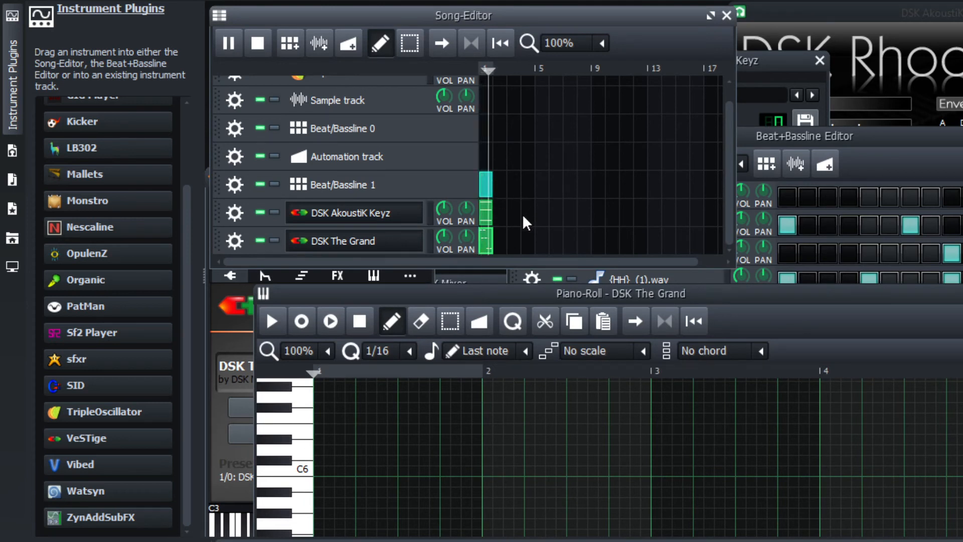
key("space")
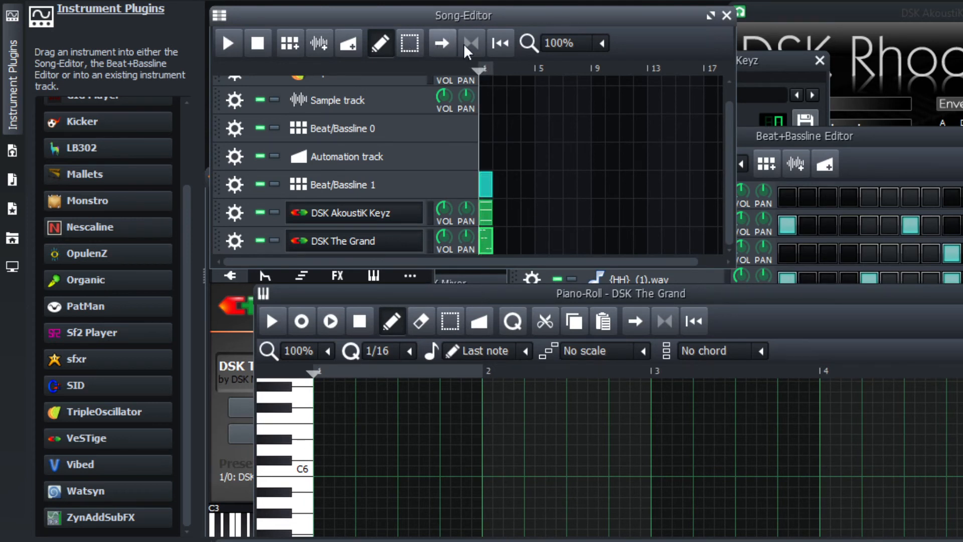
left_click(465, 43)
key("space")
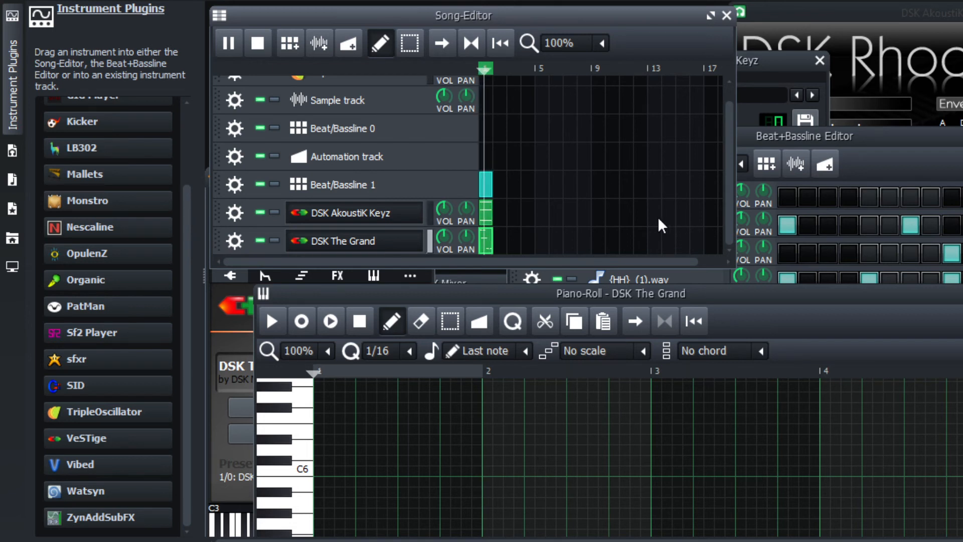
key("space")
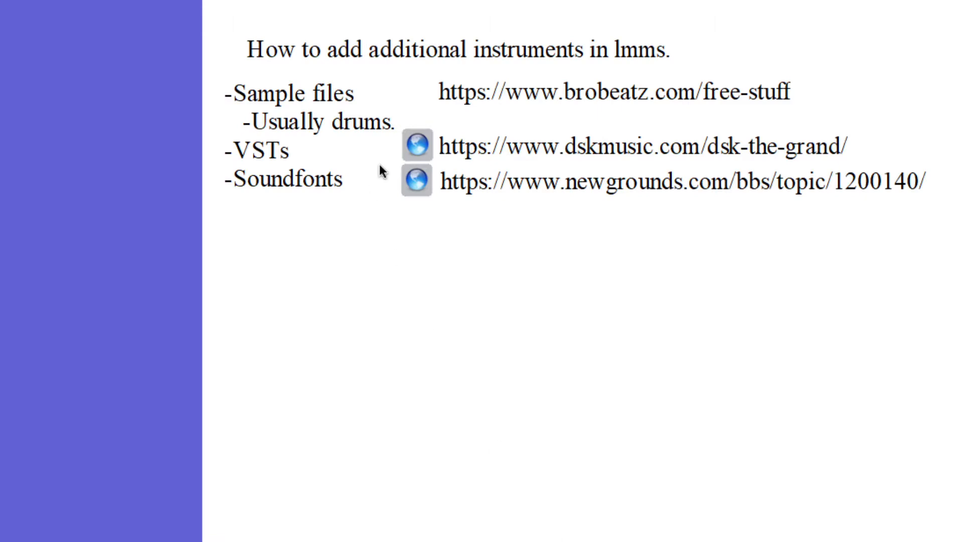
Open the Newgrounds soundfont topic in the browser and download the Brass and Woodwinds (166 mb) soundfont collection.
left_click(413, 183)
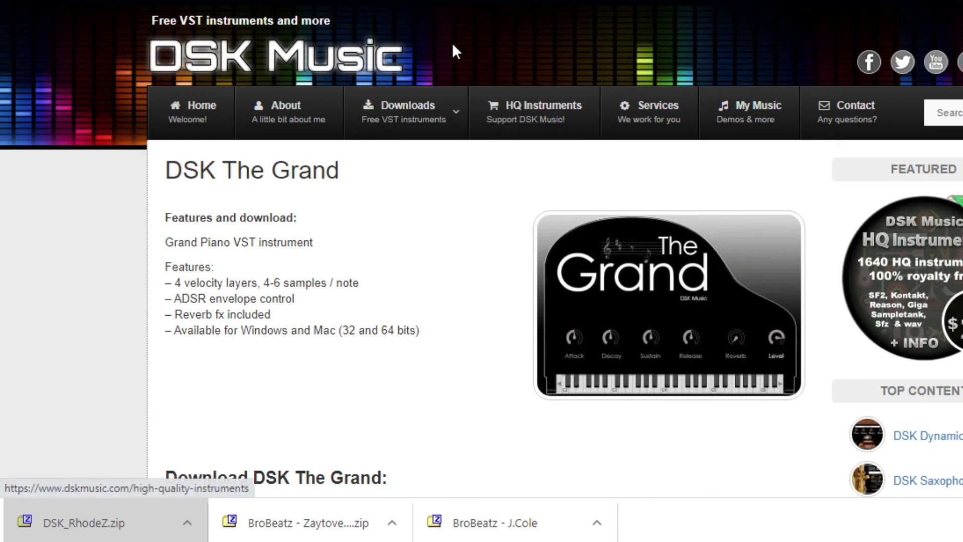
key("alt+Tab")
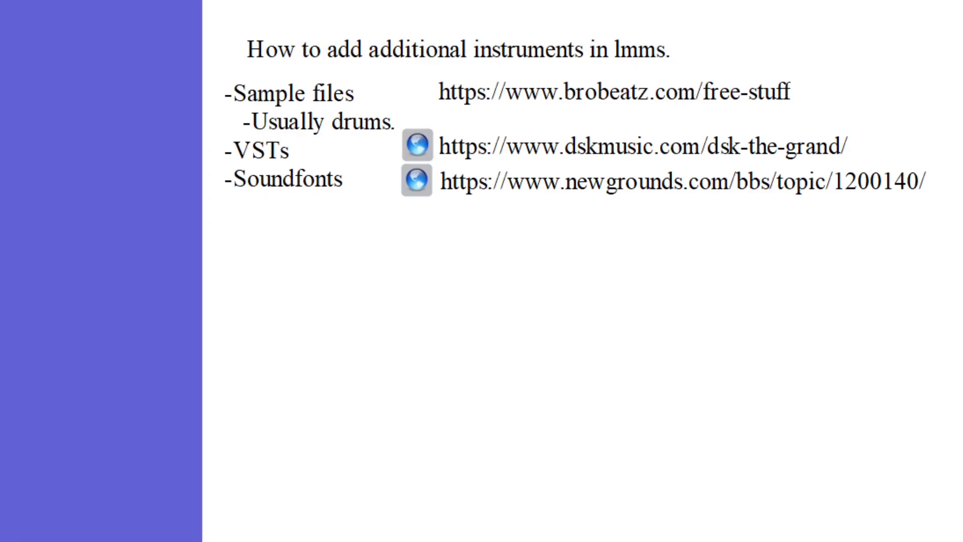
left_click(775, 190)
triple_click(785, 191)
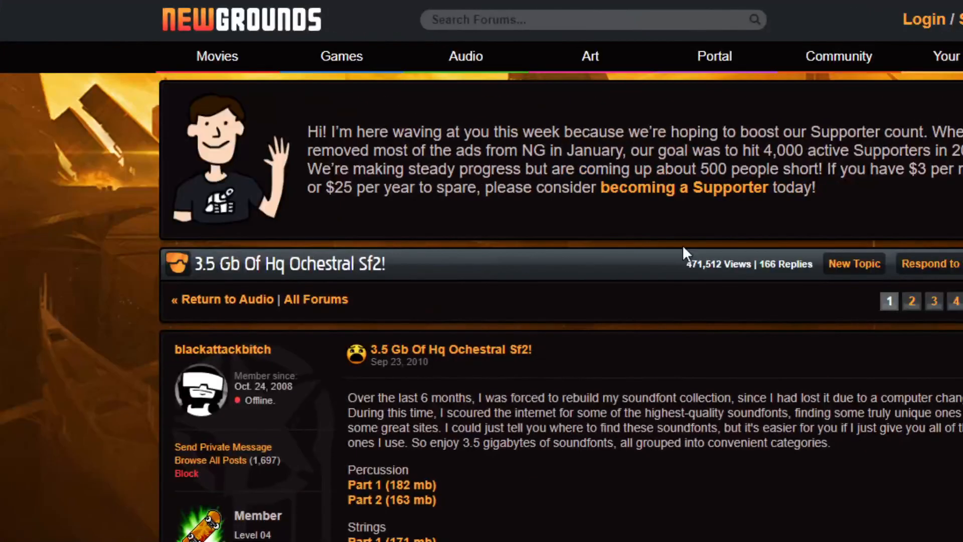
scroll(638, 346, "down", 2)
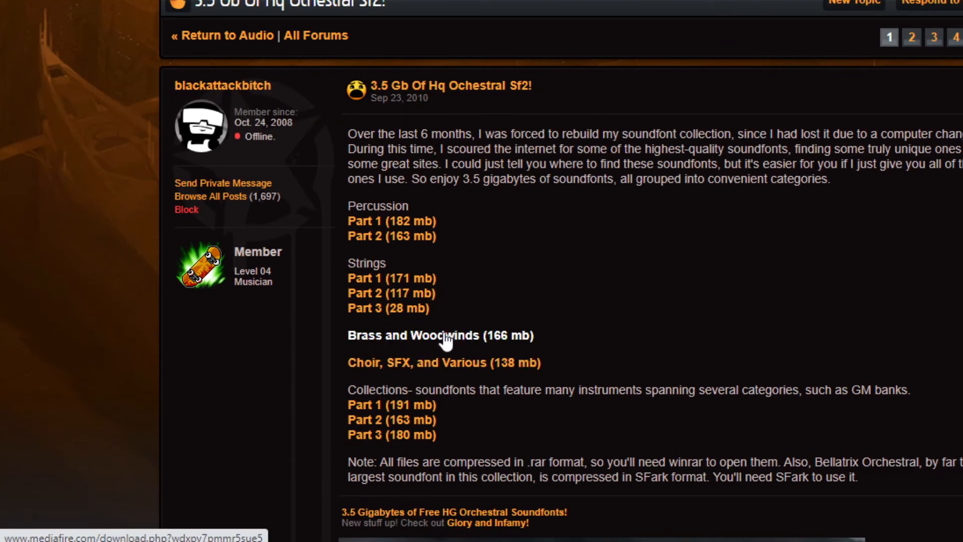
left_click(445, 337)
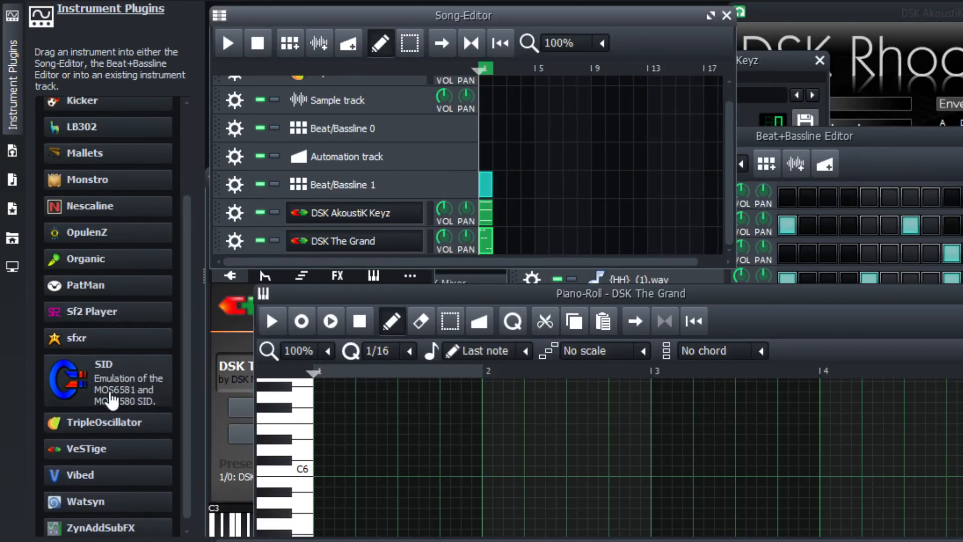
In LMMS, replace the DSK The Grand instrument with the Sf2 Player plugin, keeping its melody pattern.
scroll(120, 427, "up", 5)
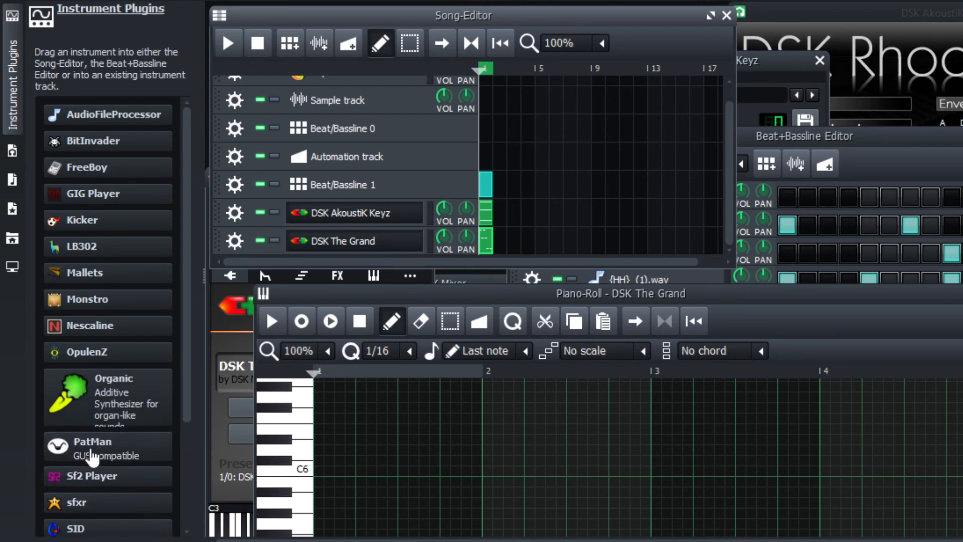
scroll(588, 181, "down", 2)
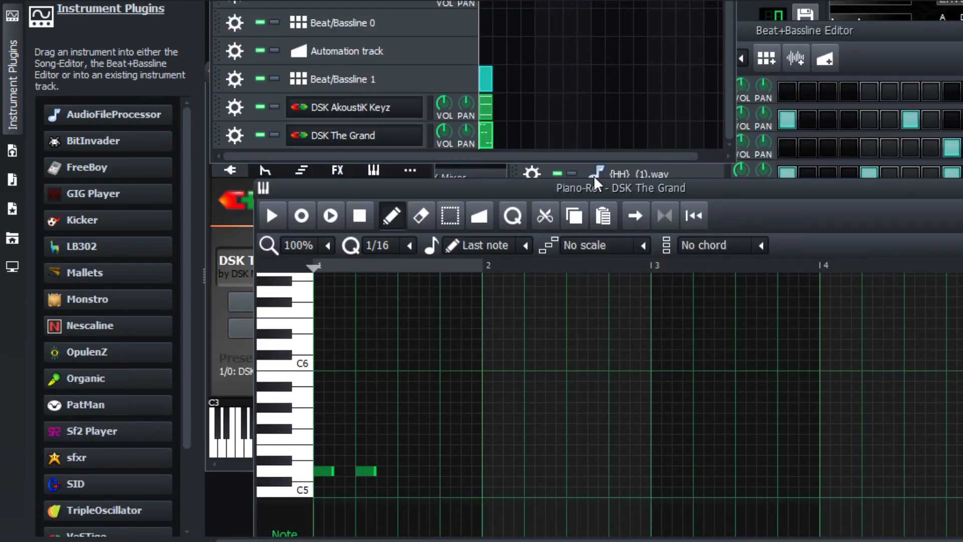
scroll(594, 177, "up", 3)
scroll(524, 142, "down", 3)
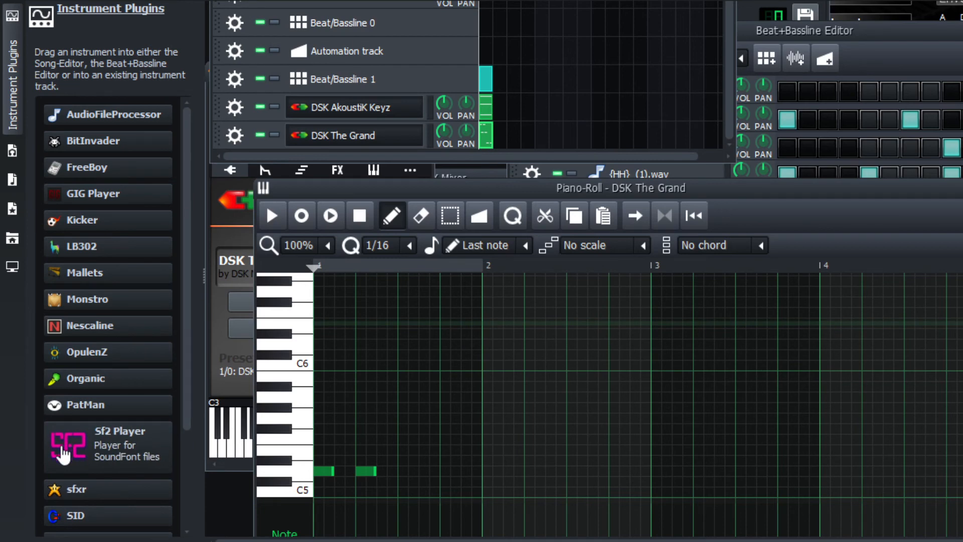
left_click_drag(62, 454, 264, 146)
left_click_drag(370, 75, 768, 17)
scroll(453, 90, "down", 2)
scroll(516, 92, "up", 3)
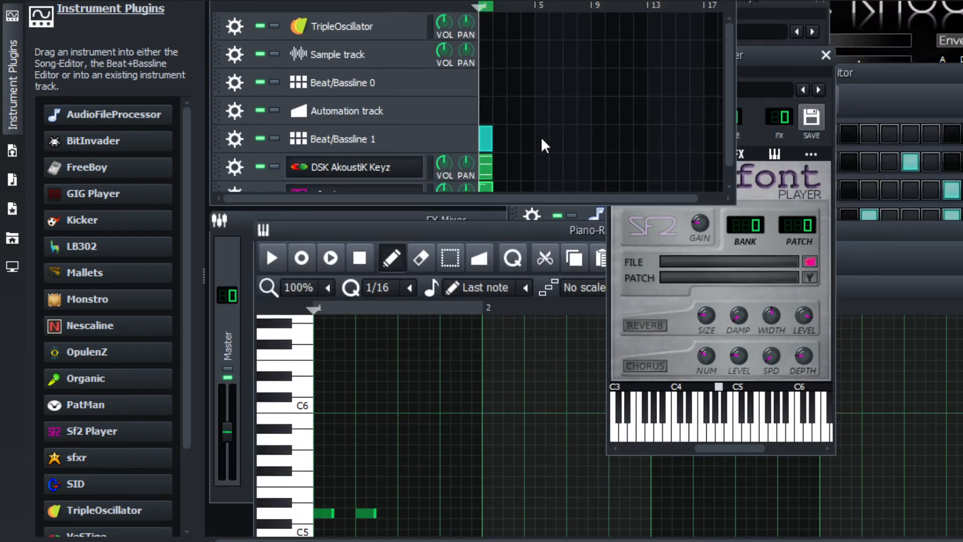
scroll(541, 137, "down", 1)
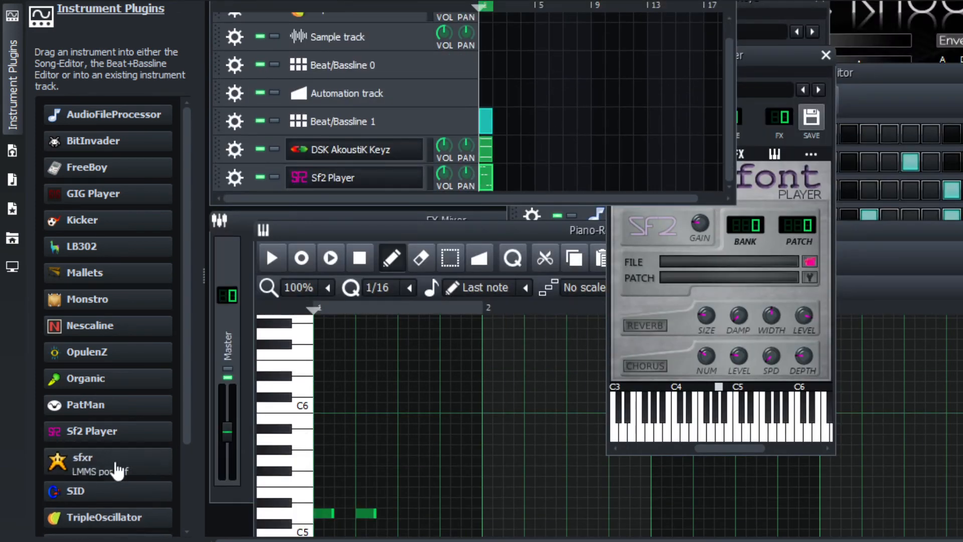
Add a second Sf2 Player to the Song-Editor as a new track, and close the Beat+Bassline Editor.
left_click_drag(95, 431, 347, 193)
scroll(664, 146, "down", 3)
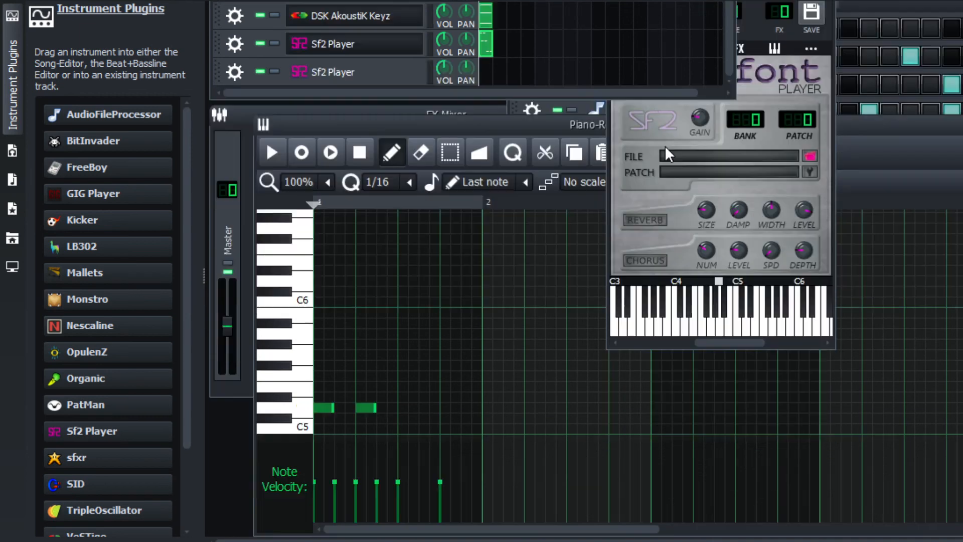
left_click(927, 7)
scroll(932, 102, "up", 3)
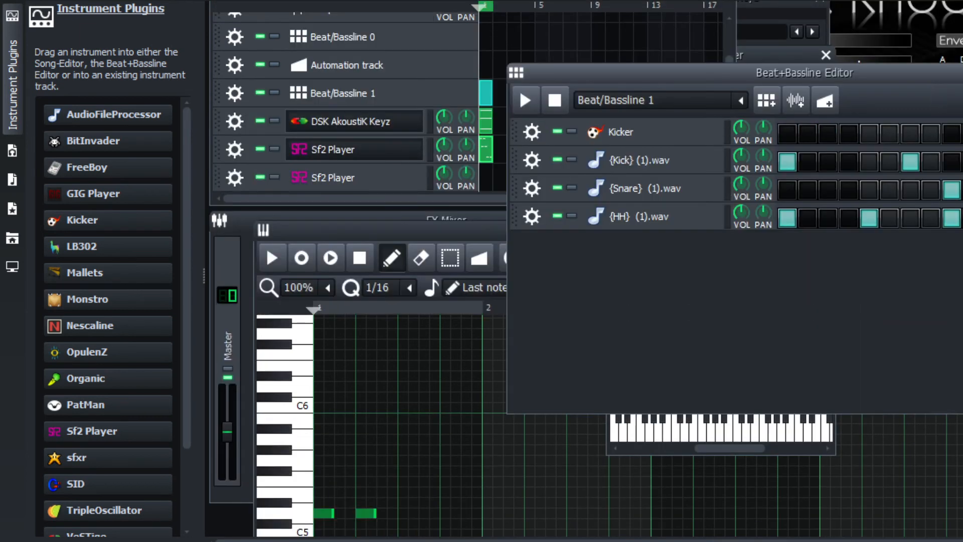
left_click(960, 73)
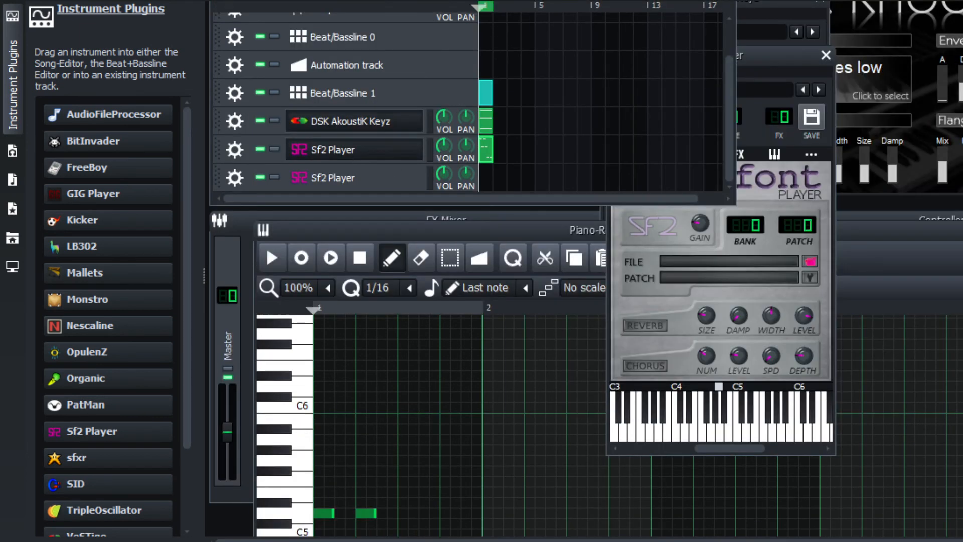
Load uoi_trumpet.sf2 from Downloads/Brass and Woodwinds/Brass into the Sf2 Player on the melody track.
left_click(346, 147)
left_click(344, 150)
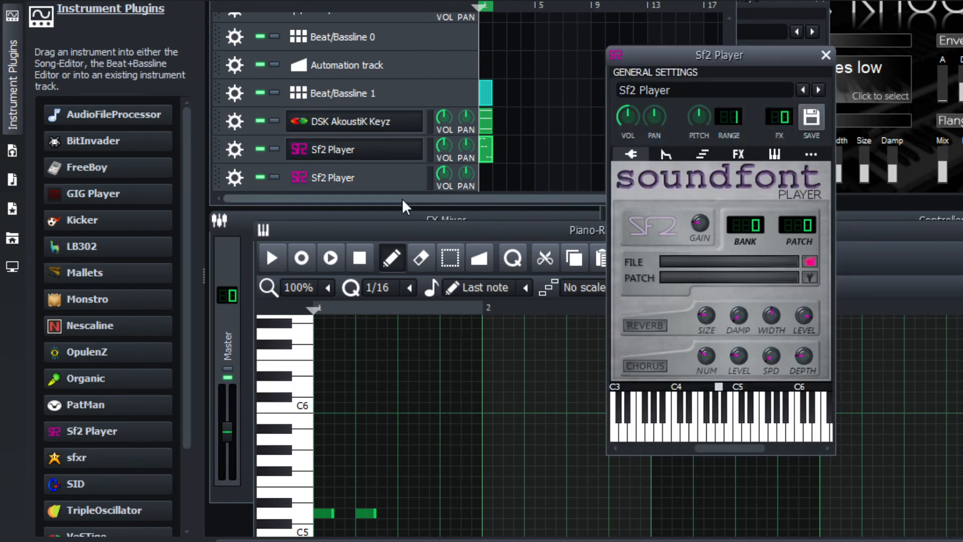
left_click(811, 262)
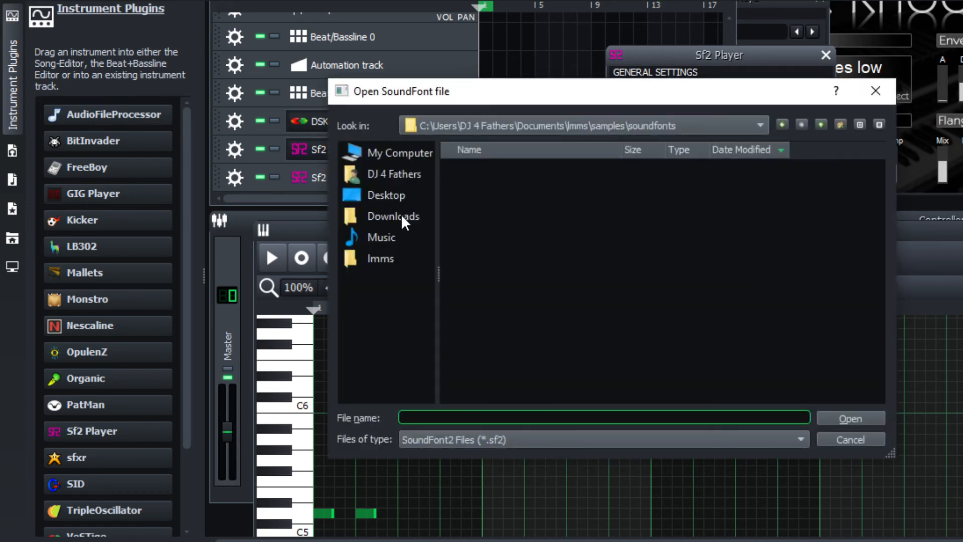
left_click(390, 217)
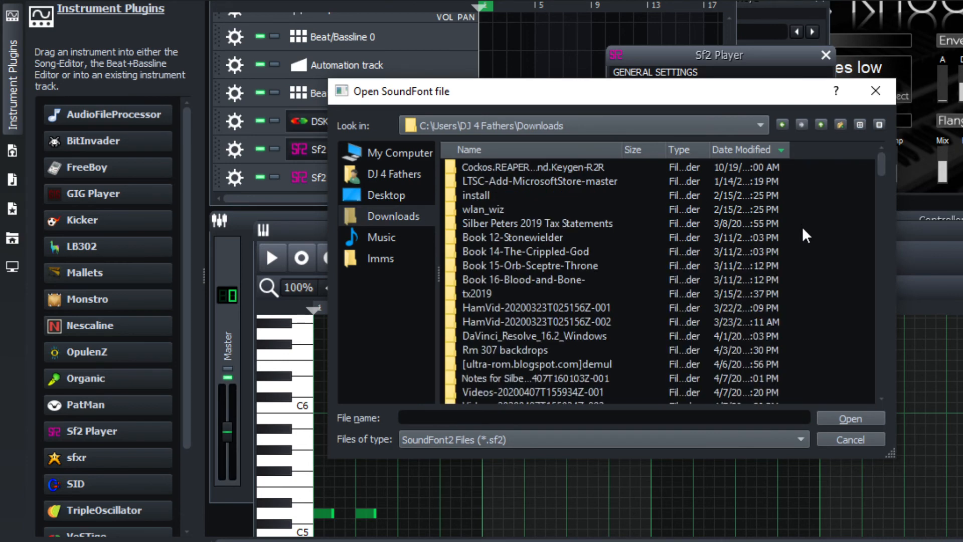
scroll(804, 206, "down", 4)
left_click_drag(876, 182, 905, 420)
double_click(502, 380)
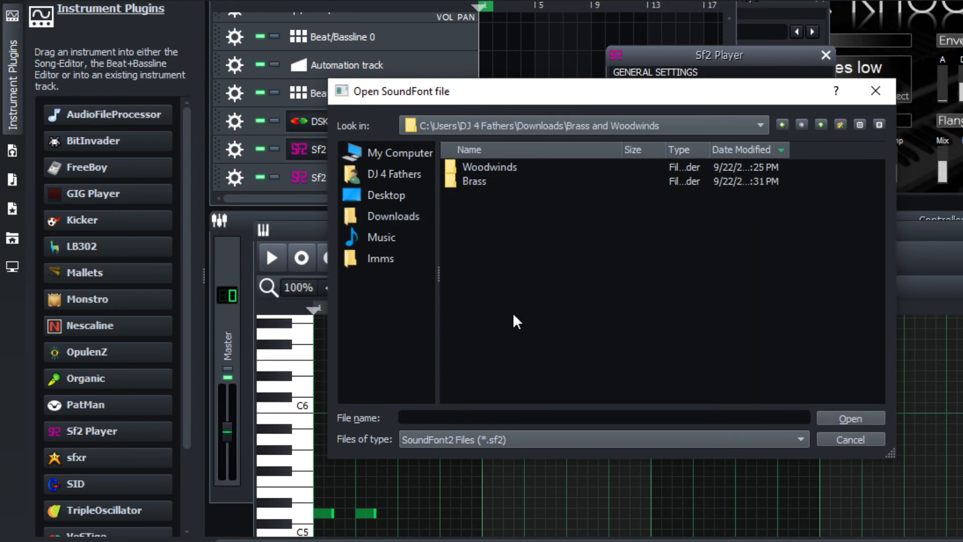
double_click(473, 182)
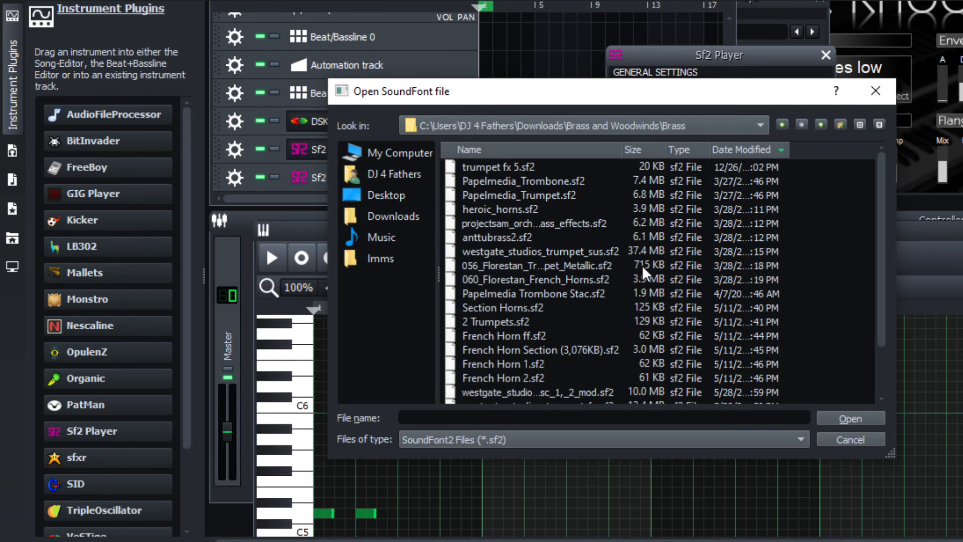
scroll(583, 287, "down", 2)
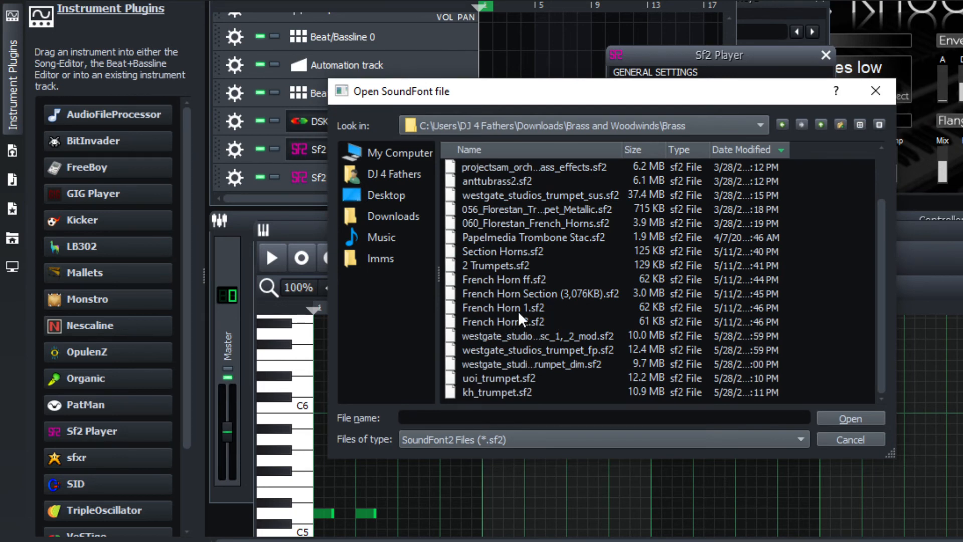
double_click(519, 377)
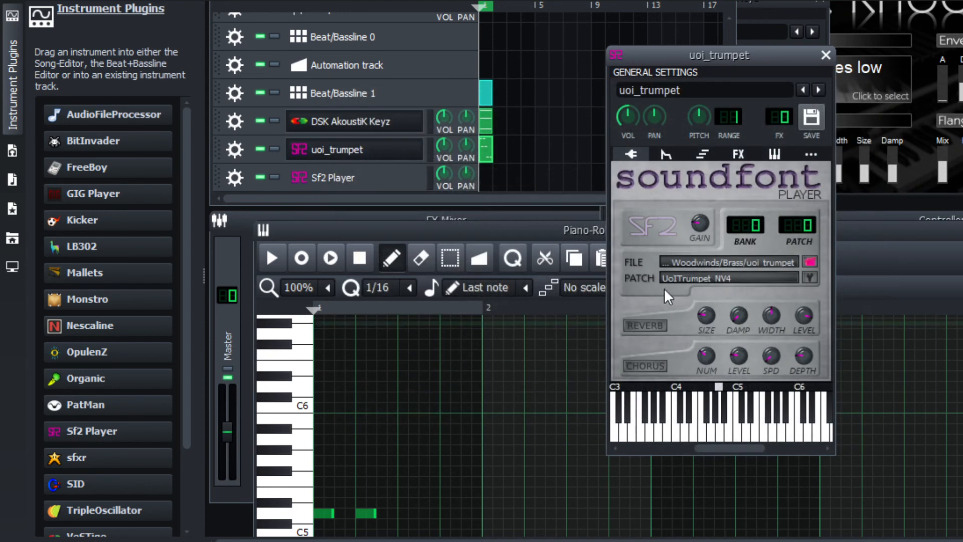
Play the song with the trumpet soundfont, check its list of available patches without changing the patch, and stop playback.
scroll(531, 73, "up", 5)
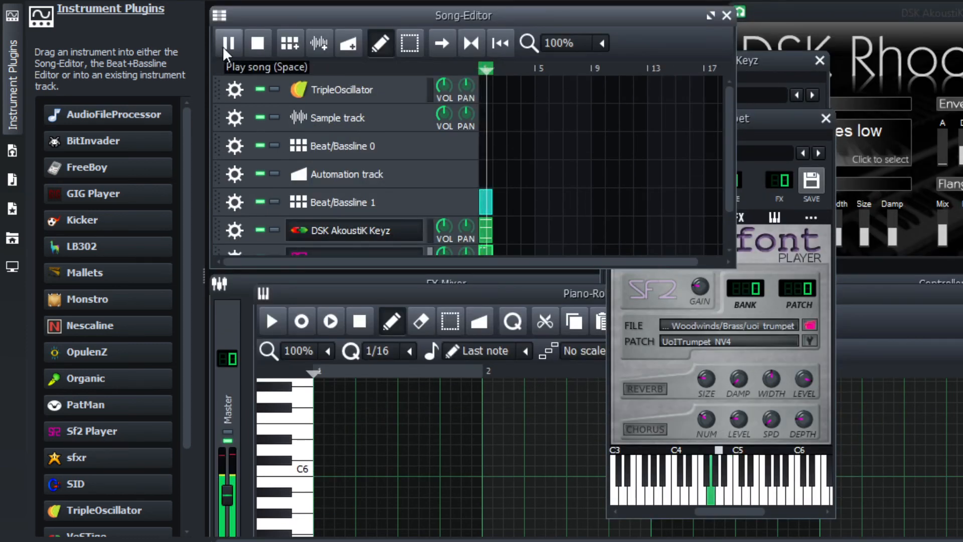
left_click(784, 341)
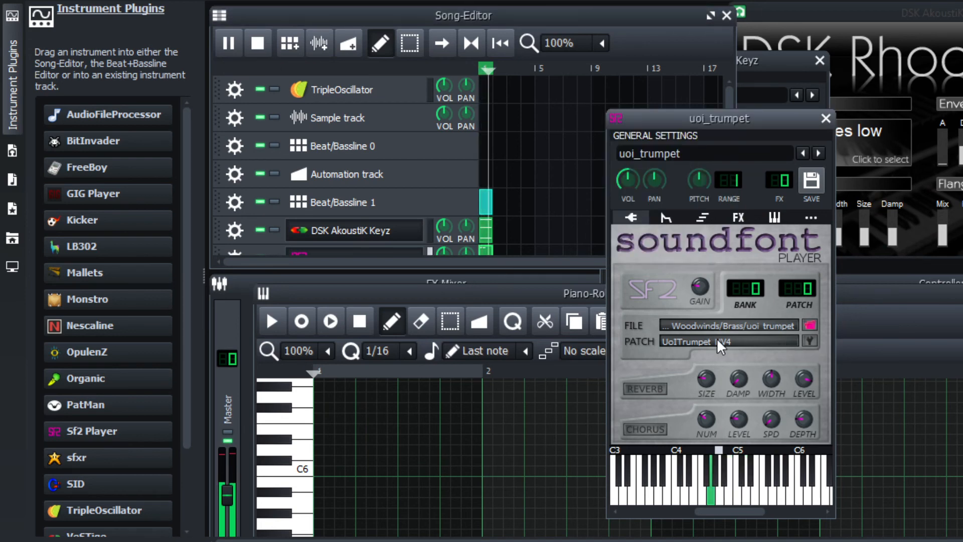
left_click(809, 342)
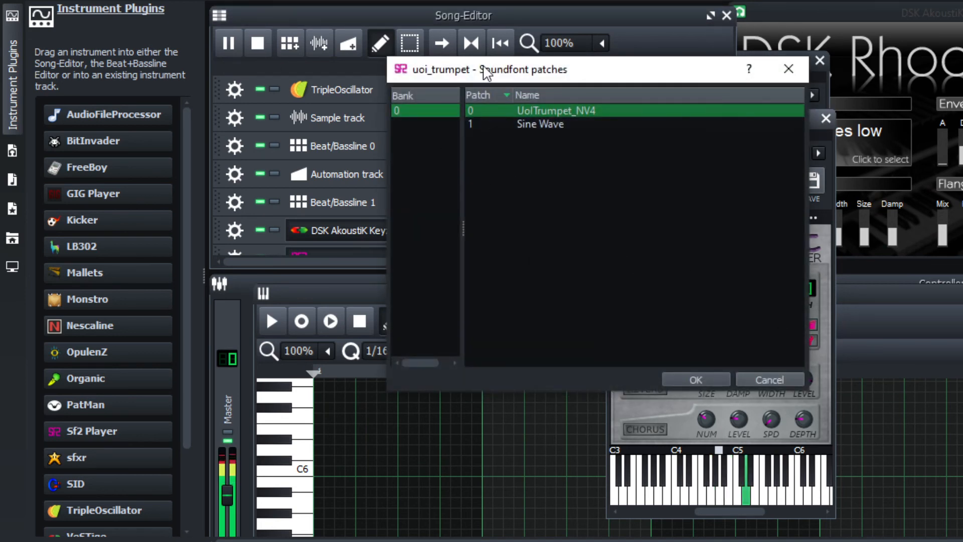
left_click(255, 50)
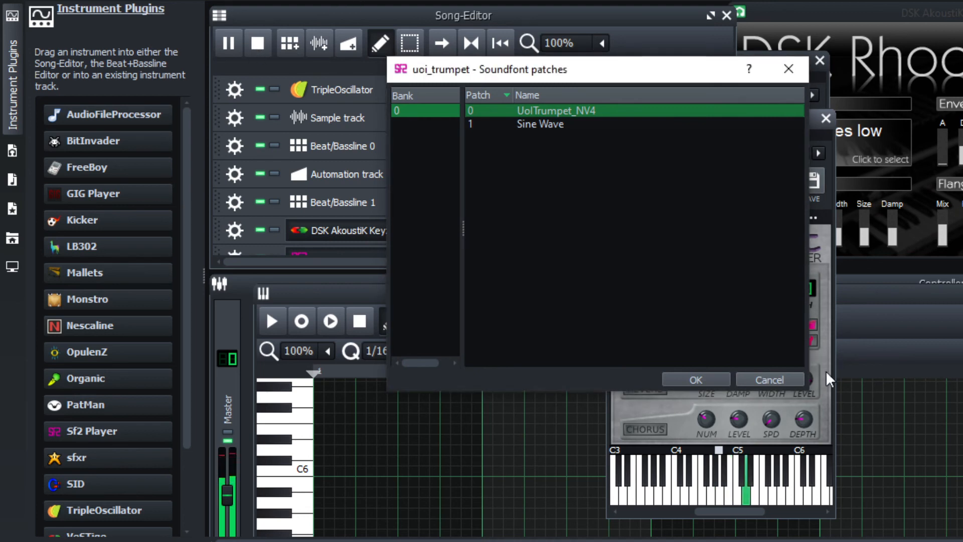
left_click(760, 379)
left_click(255, 50)
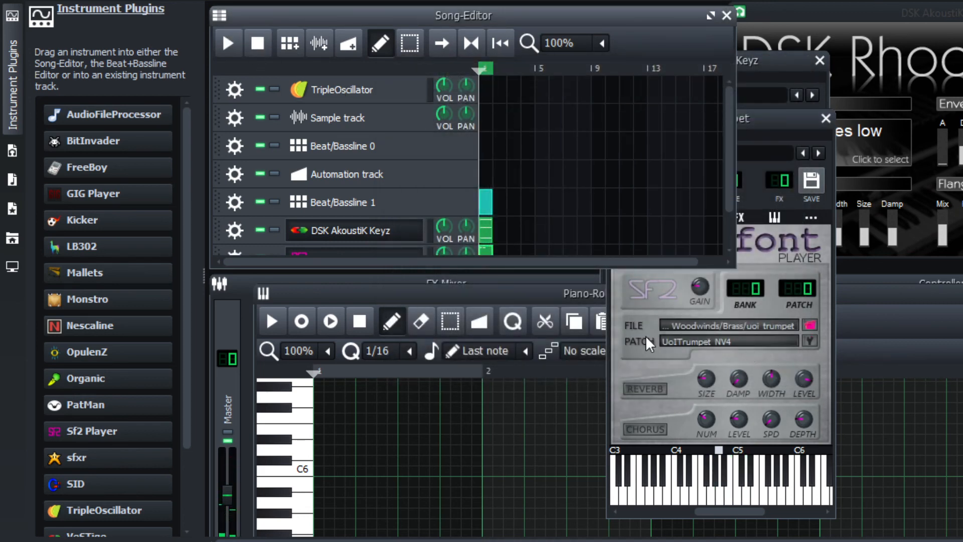
left_click(808, 341)
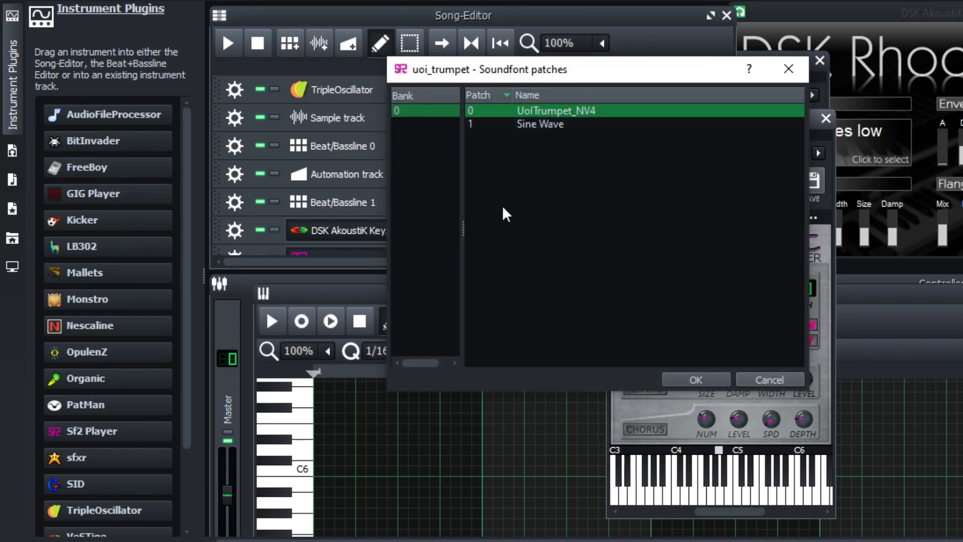
left_click(796, 379)
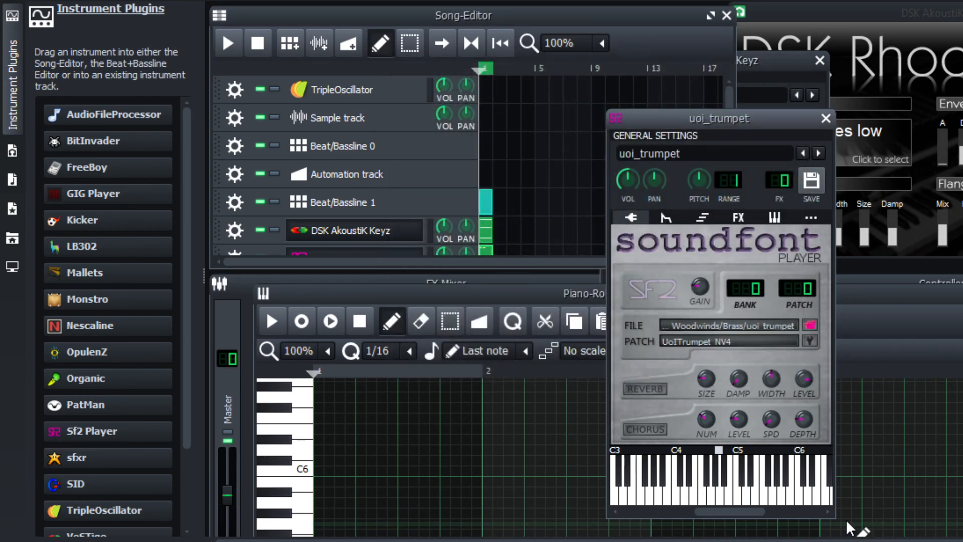
Load 060_Florestan_French_Horns.sf2 into the melody track's Sf2 Player and select the French Horns patch, number 60.
left_click(809, 326)
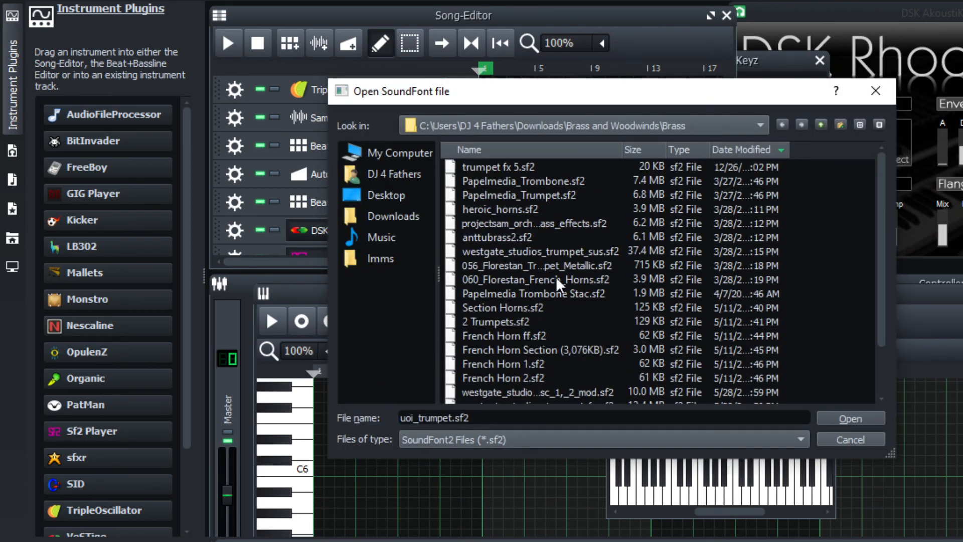
double_click(556, 276)
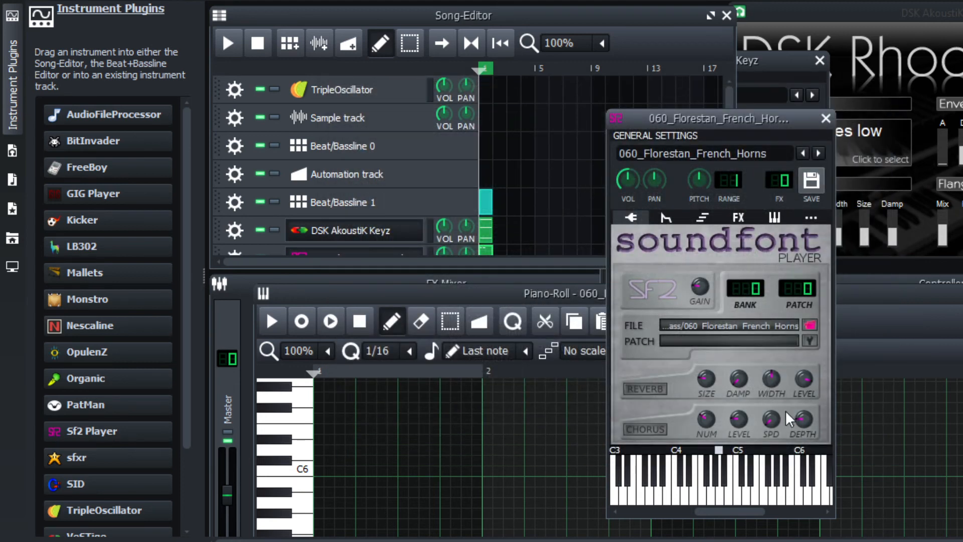
left_click(809, 341)
left_click(562, 113)
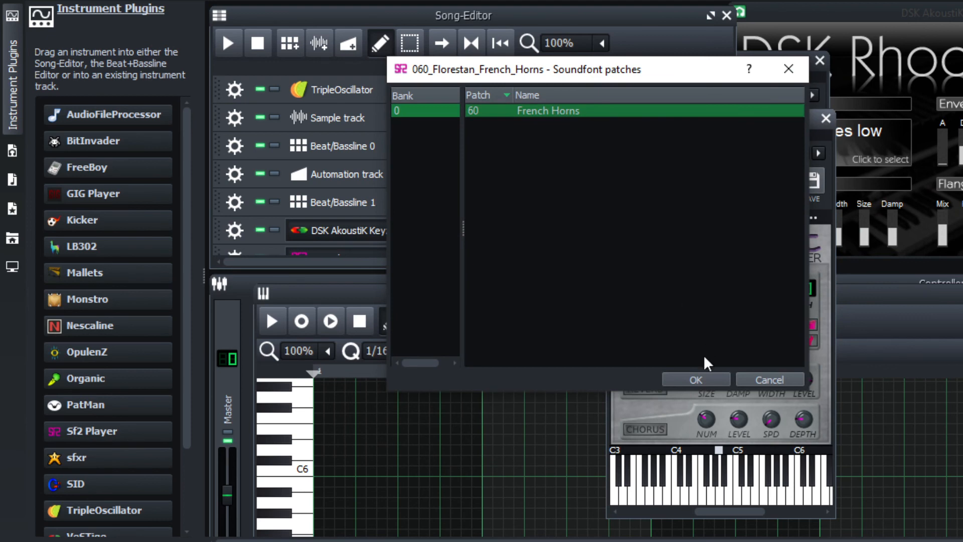
left_click(706, 380)
left_click(808, 342)
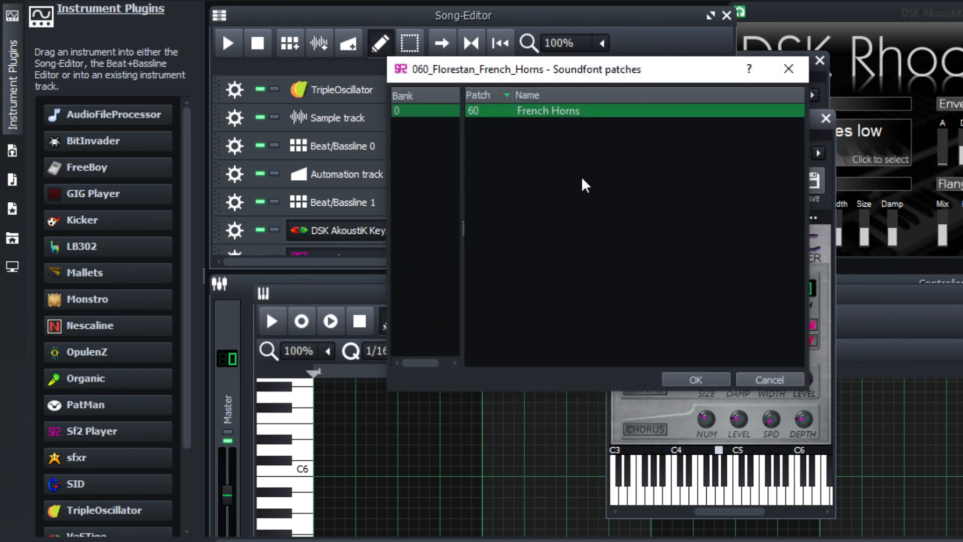
left_click(697, 380)
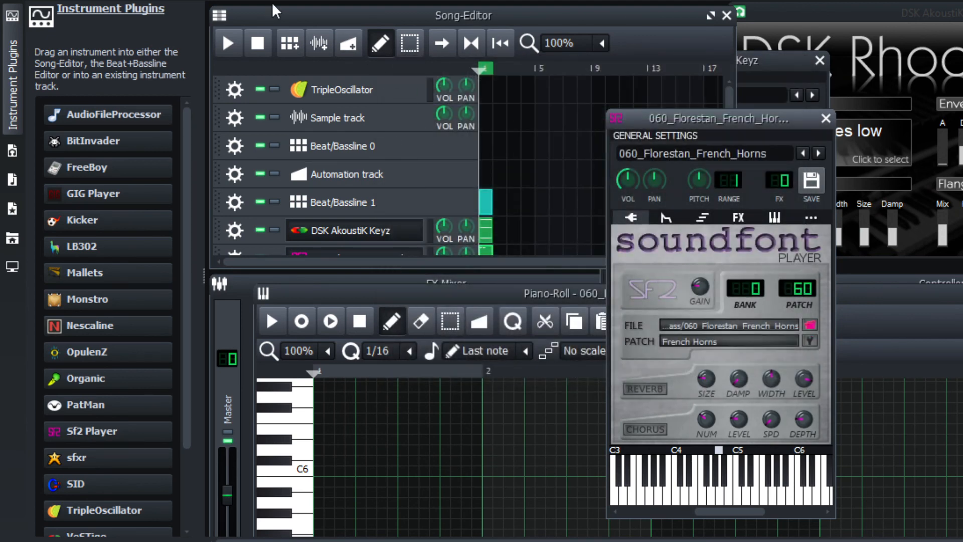
Play the looped song with the French Horns melody, stop it and look over the Song-Editor tracks.
left_click(236, 41)
left_click(230, 40)
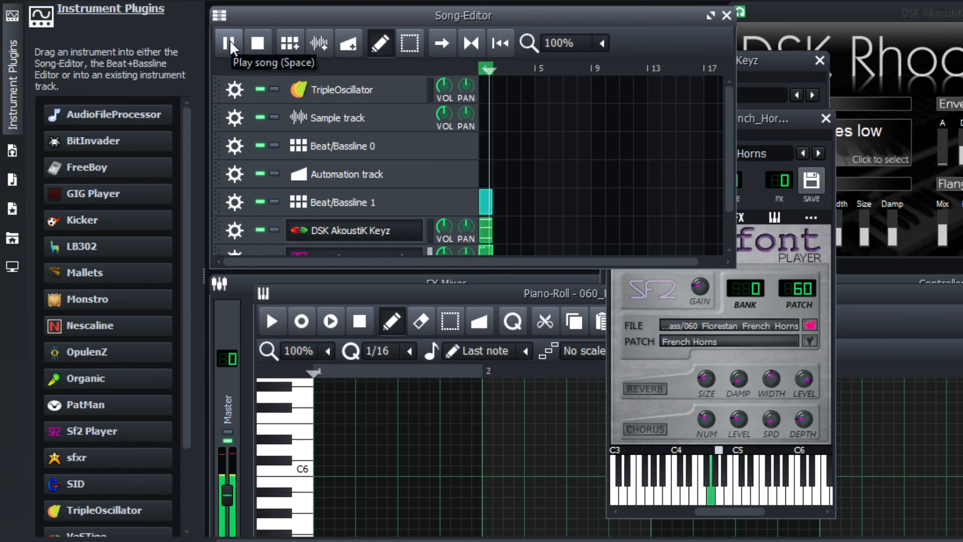
left_click(262, 41)
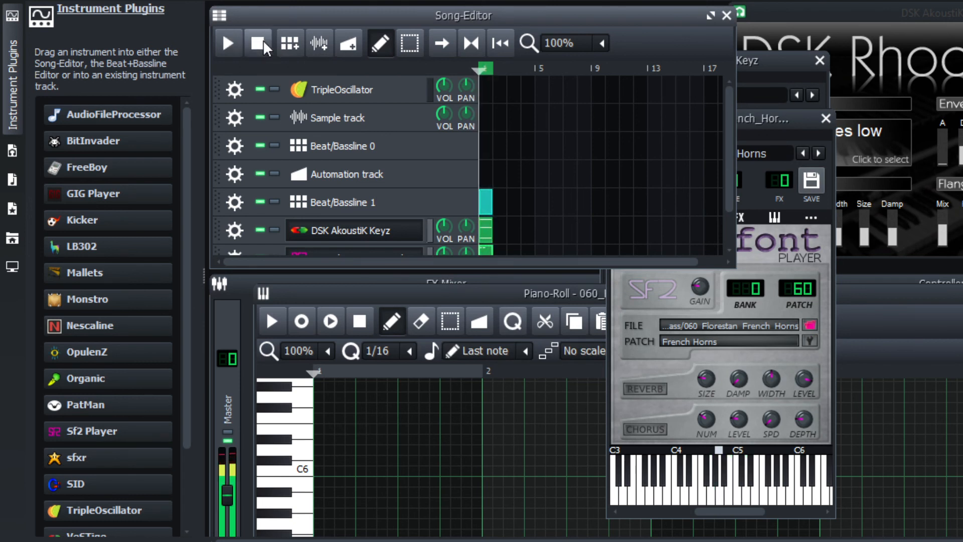
scroll(618, 145, "down", 2)
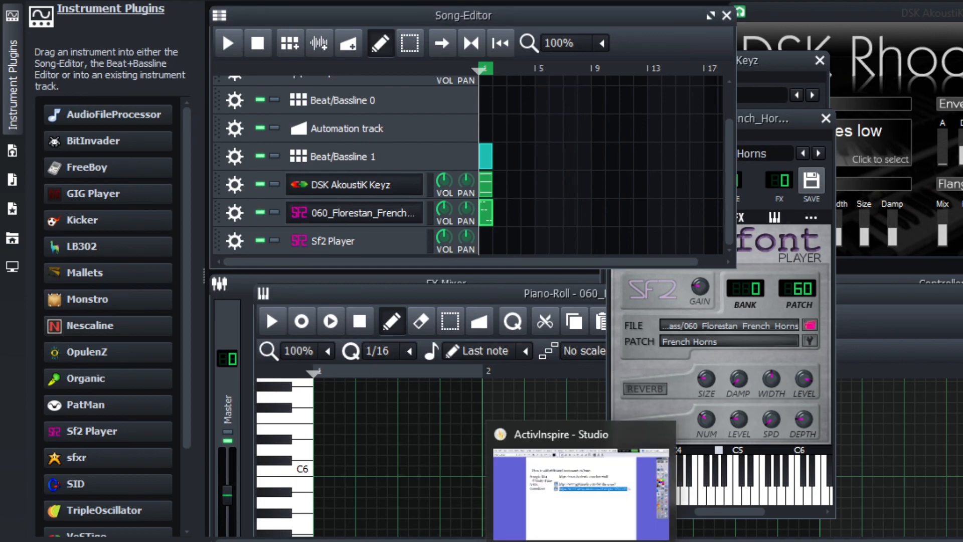
Look over the Song-Editor tracks, then open the folder settings and check the GIG directory and LMMS working directory paths.
left_click(491, 496)
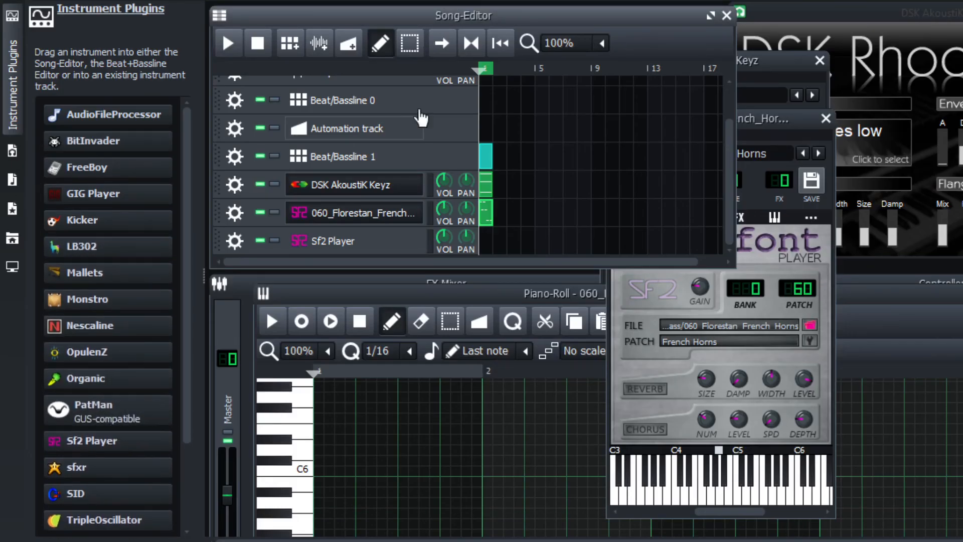
scroll(420, 132, "up", 2)
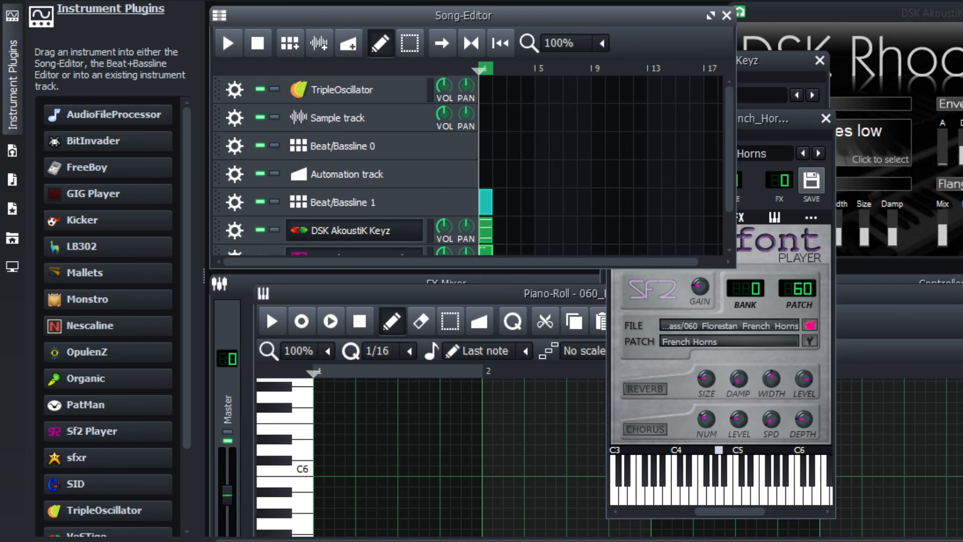
left_click(74, 0)
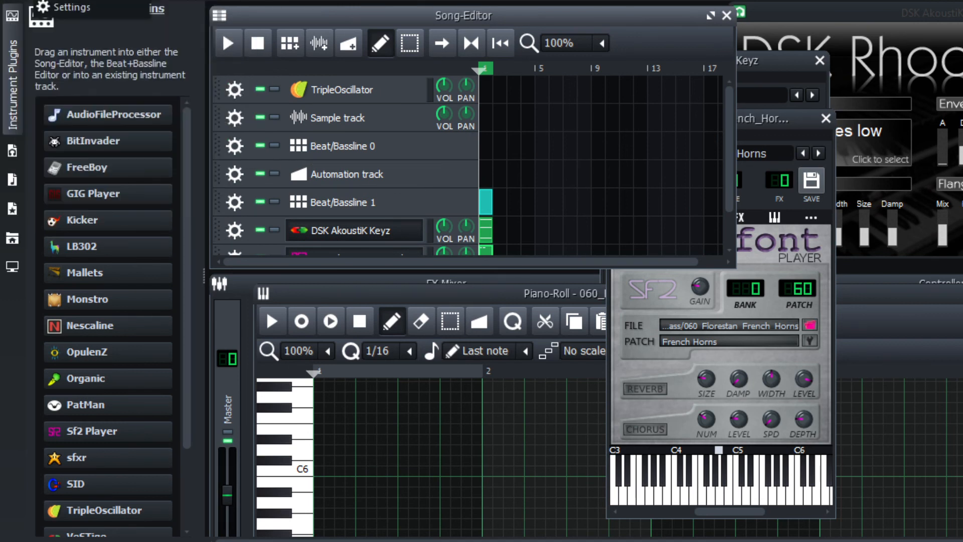
left_click(84, 8)
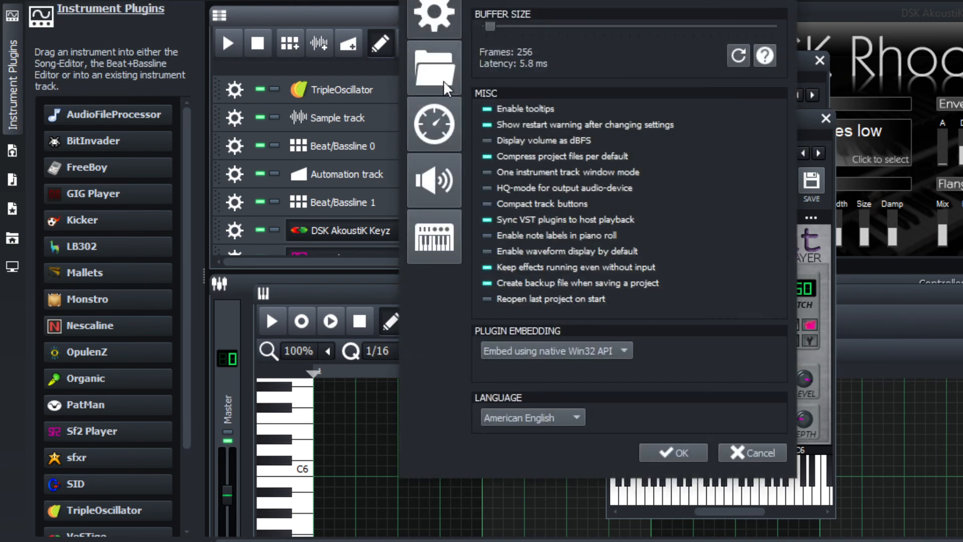
left_click(445, 79)
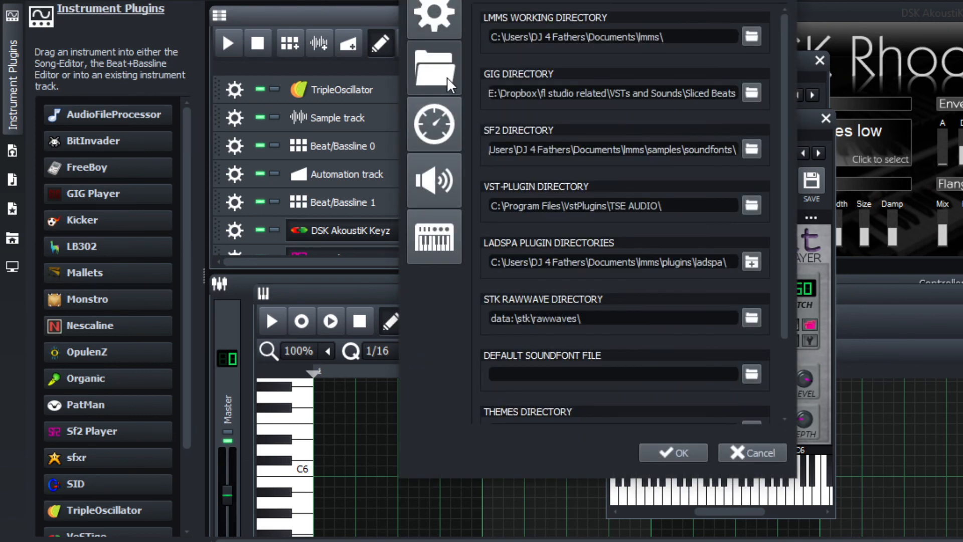
left_click(547, 88)
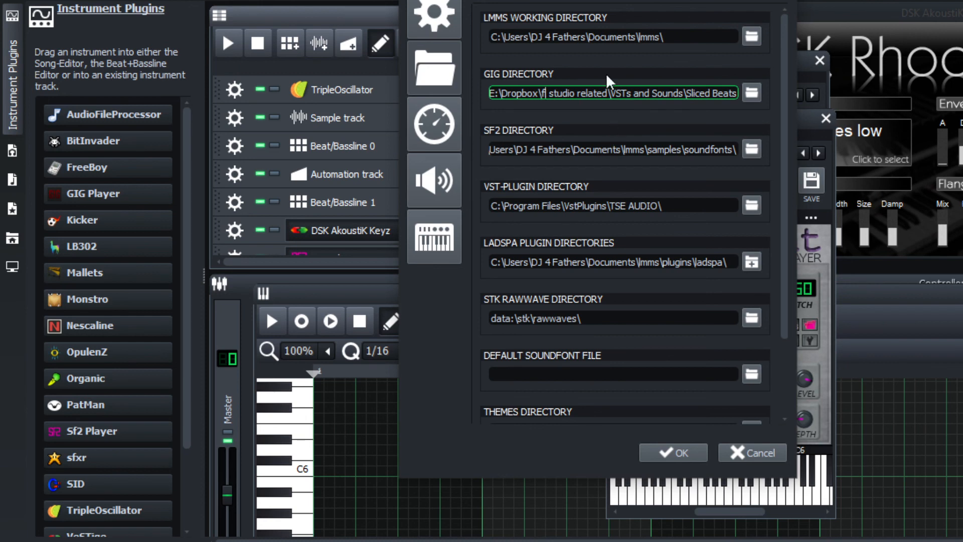
left_click(674, 37)
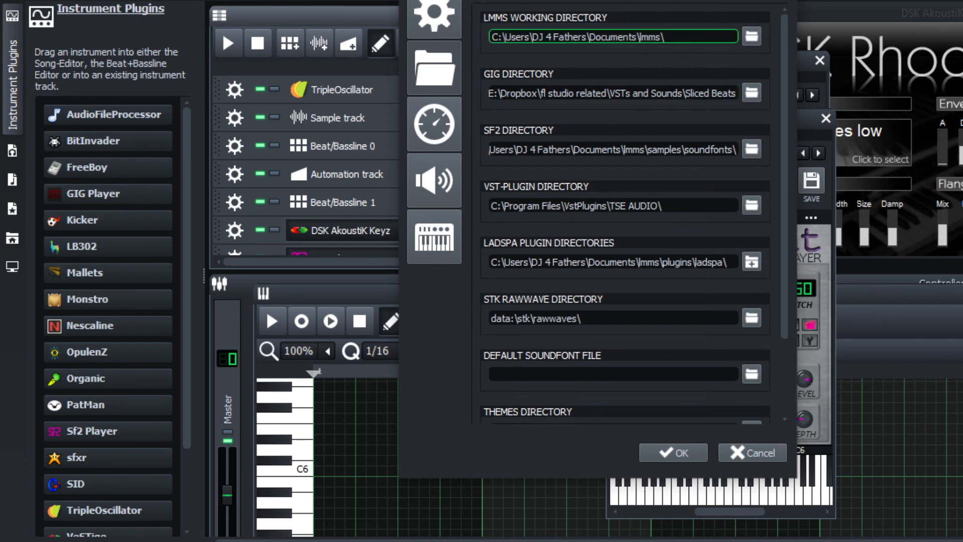
Switch to File Explorer, find the lmms folder in Documents and open it.
left_click(803, 541)
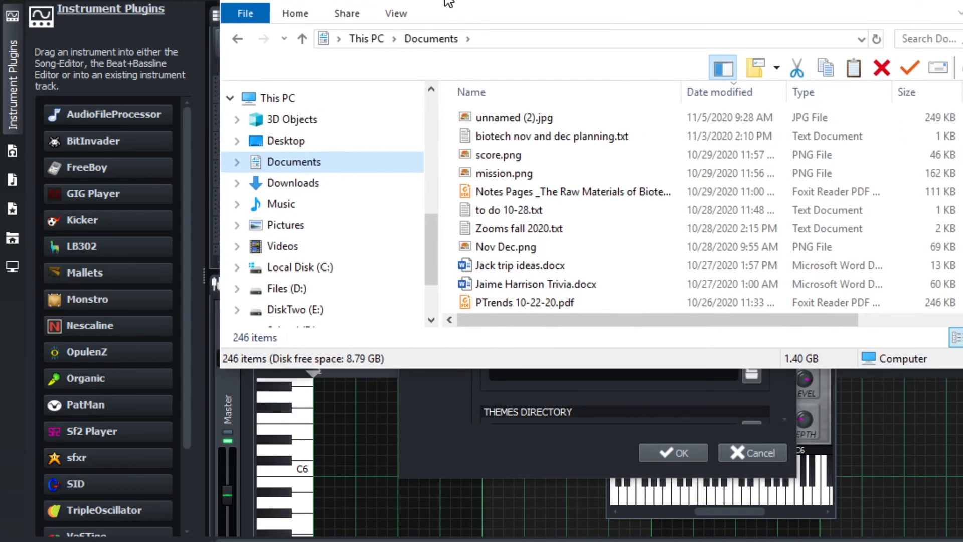
scroll(848, 166, "down", 3)
scroll(652, 201, "down", 10)
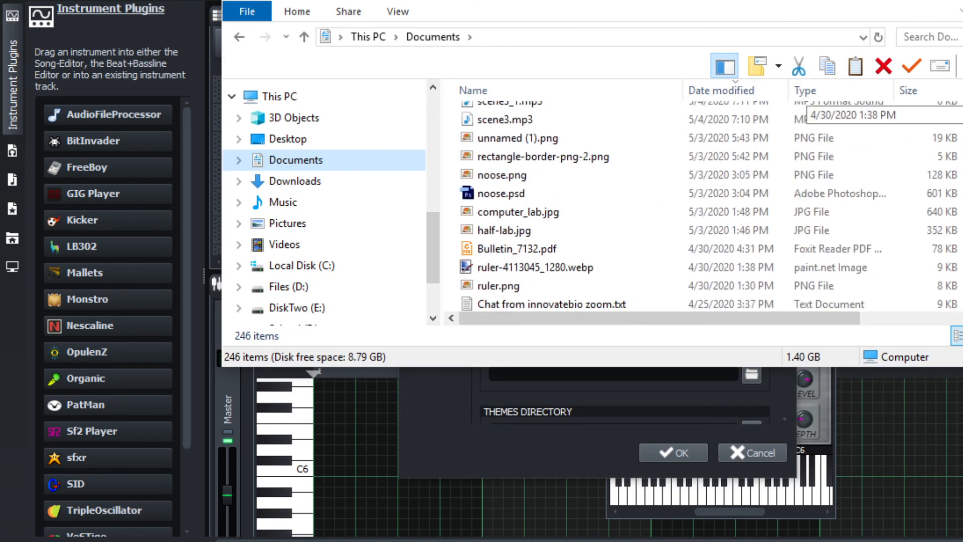
scroll(619, 261, "up", 2)
scroll(619, 261, "up", 5)
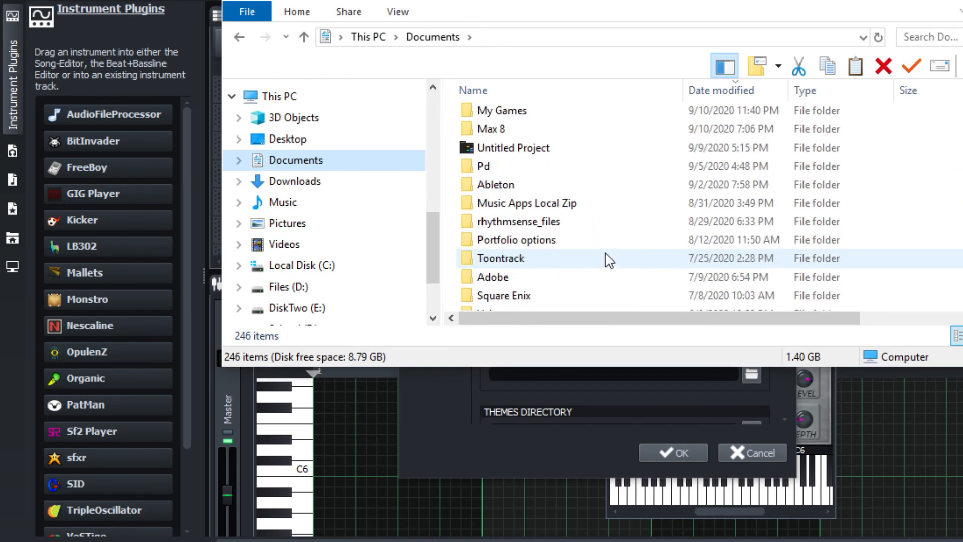
scroll(497, 223, "up", 6)
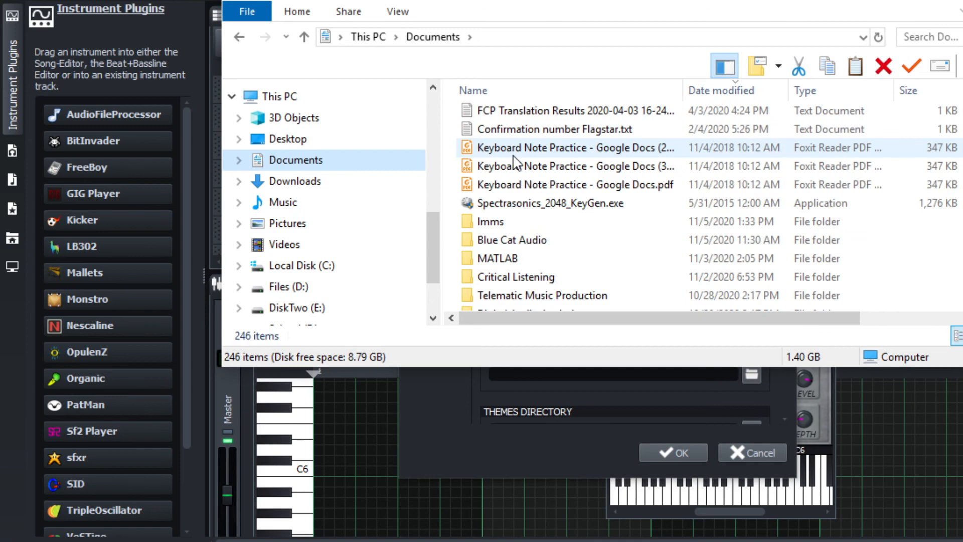
double_click(490, 221)
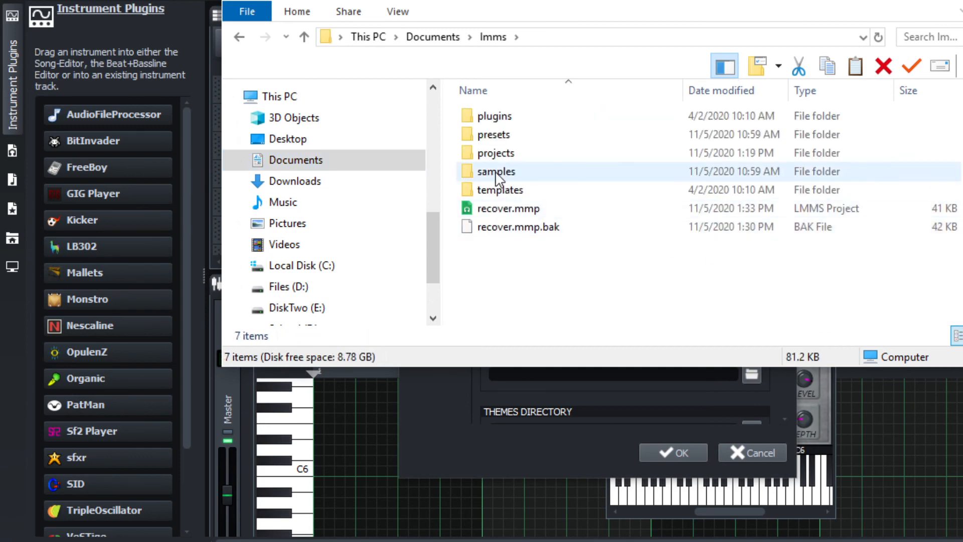
Inspect the drum kit folders in samples/gig inside the lmms folder, then close File Explorer and cancel the LMMS settings.
left_click_drag(518, 2, 526, 266)
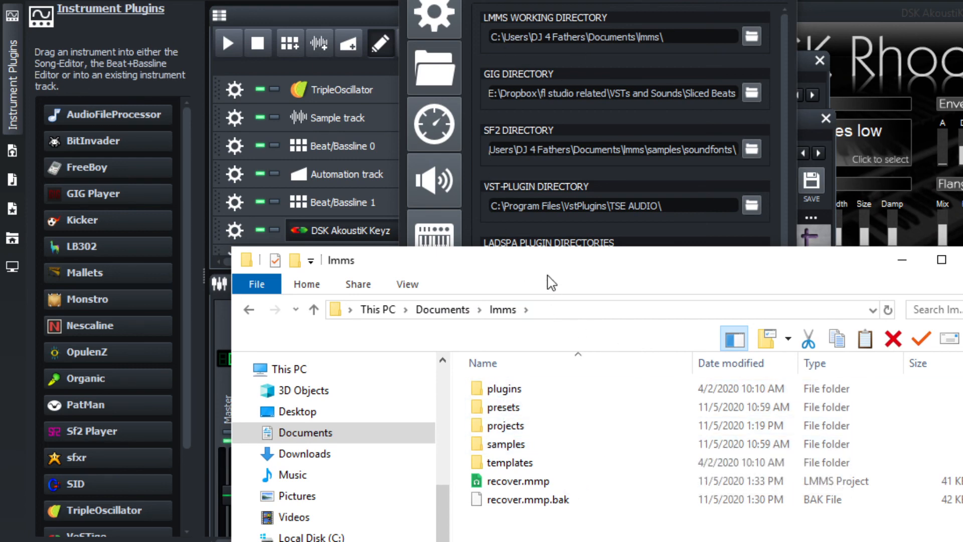
left_click_drag(547, 274, 535, 124)
double_click(507, 287)
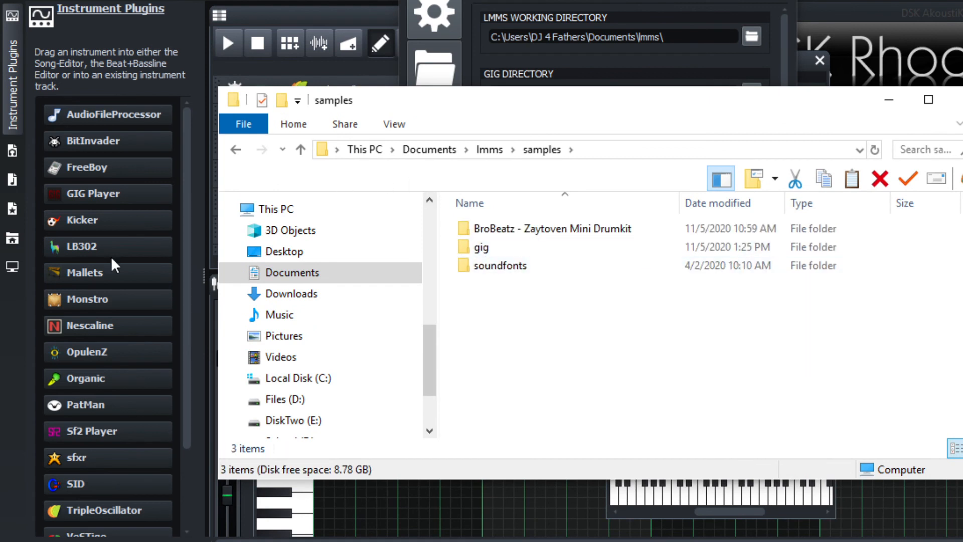
left_click(13, 181)
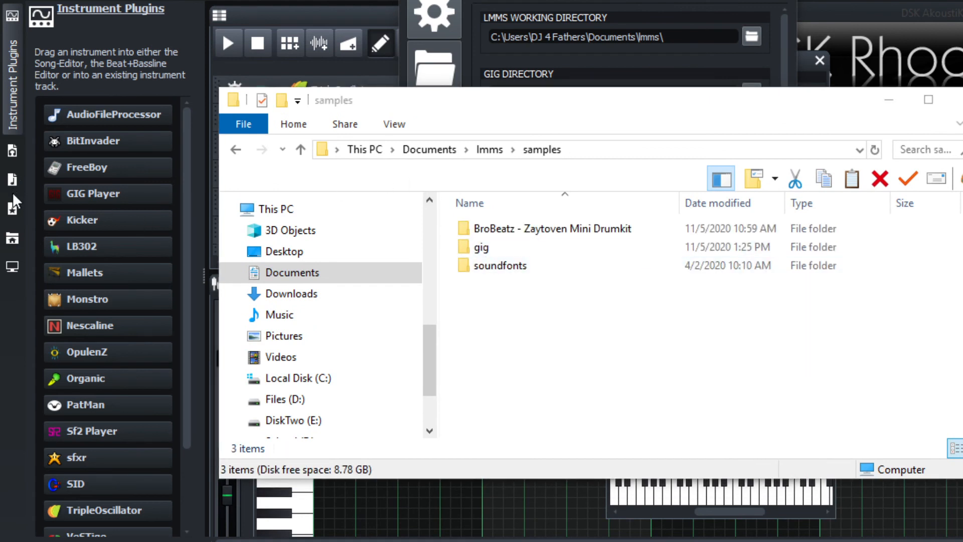
double_click(483, 247)
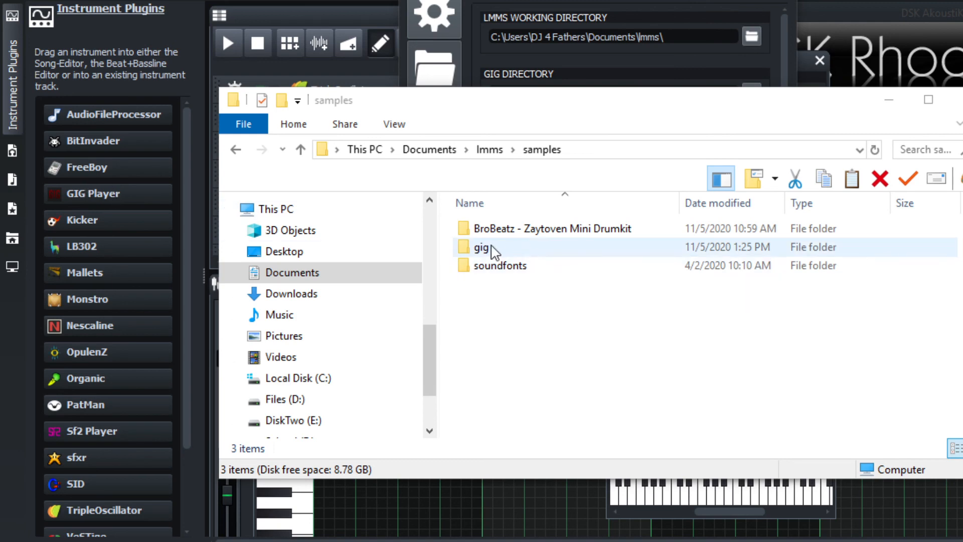
left_click(551, 229)
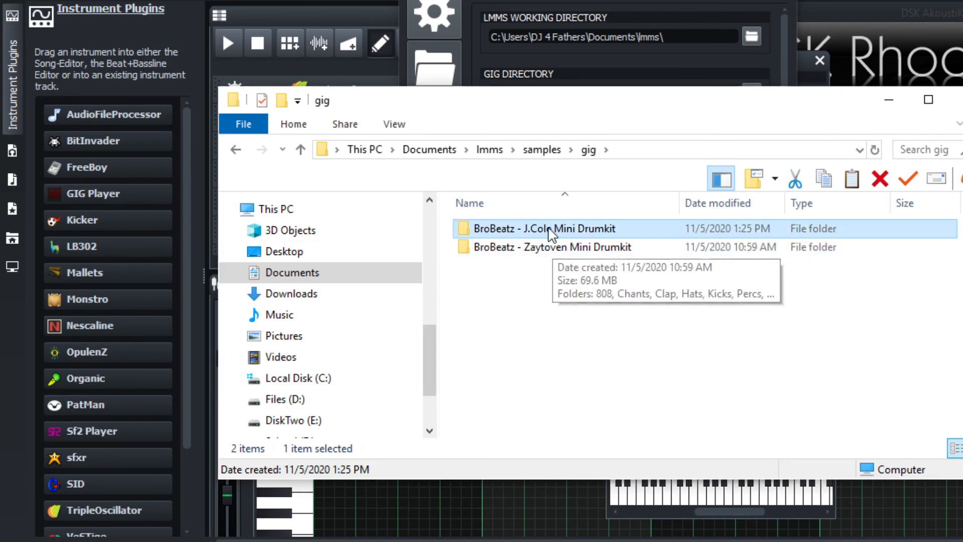
left_click(958, 107)
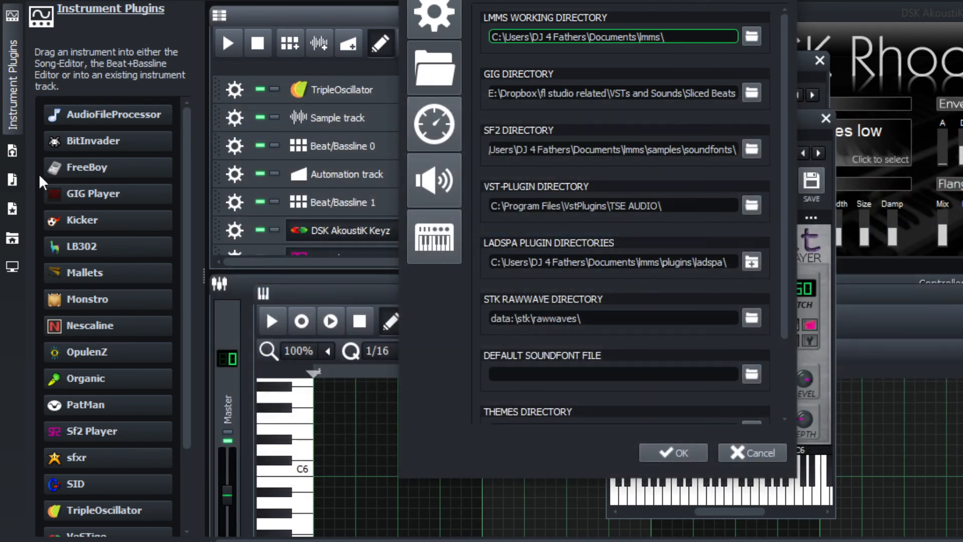
left_click(743, 458)
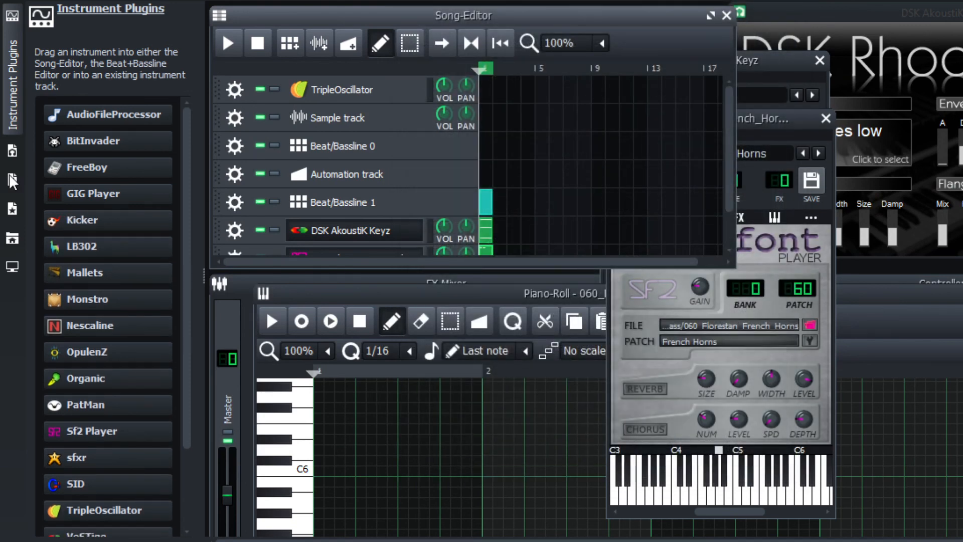
Show My Samples in the sidebar and collapse the BroBeatz J.Cole drum kit inside the gig folder.
left_click(12, 74)
left_click(40, 175)
left_click(41, 162)
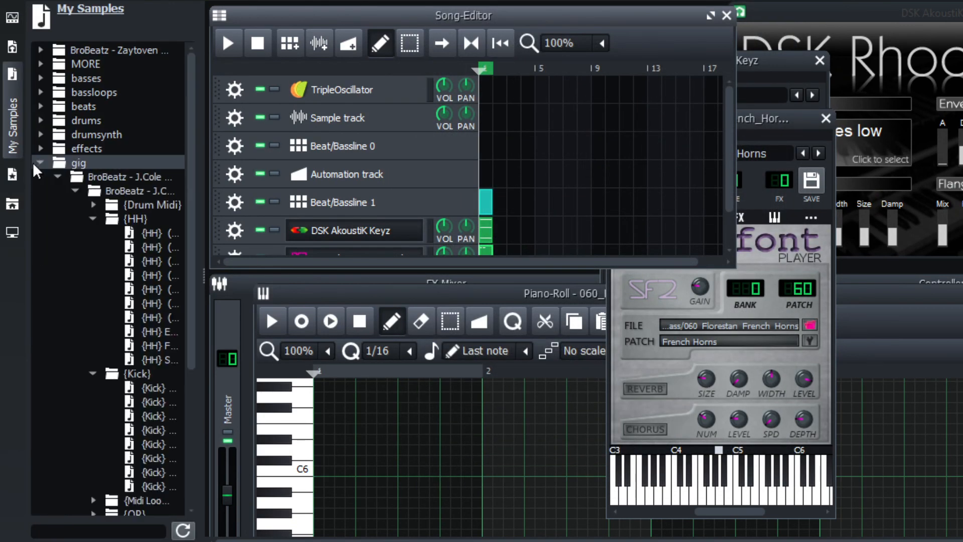
left_click(59, 177)
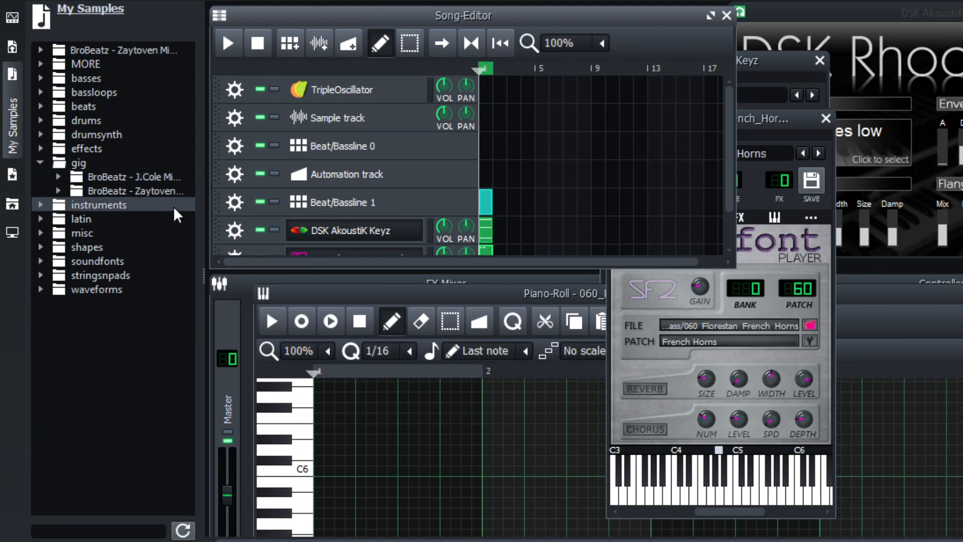